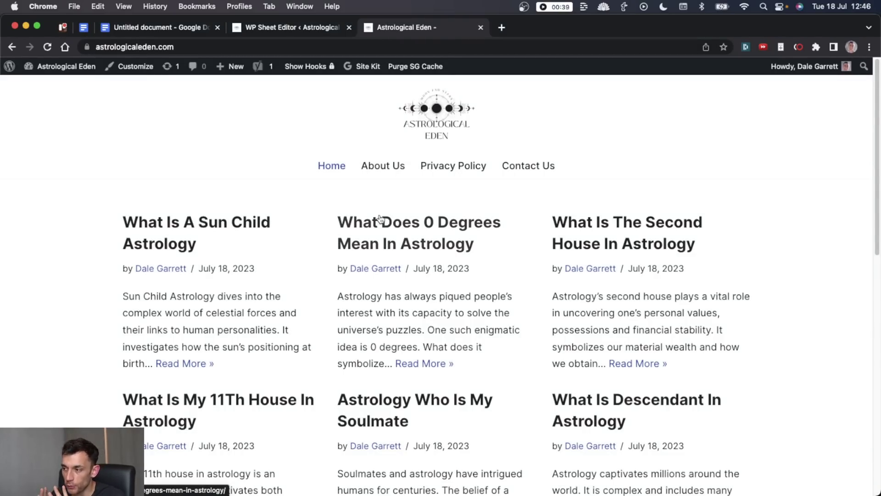
# Step: Look through the post listings on the Astrological Eden homepage and reload it to check for newly published articles
pyautogui.scroll(-4, 331, 252)
pyautogui.scroll(-2, 331, 261)
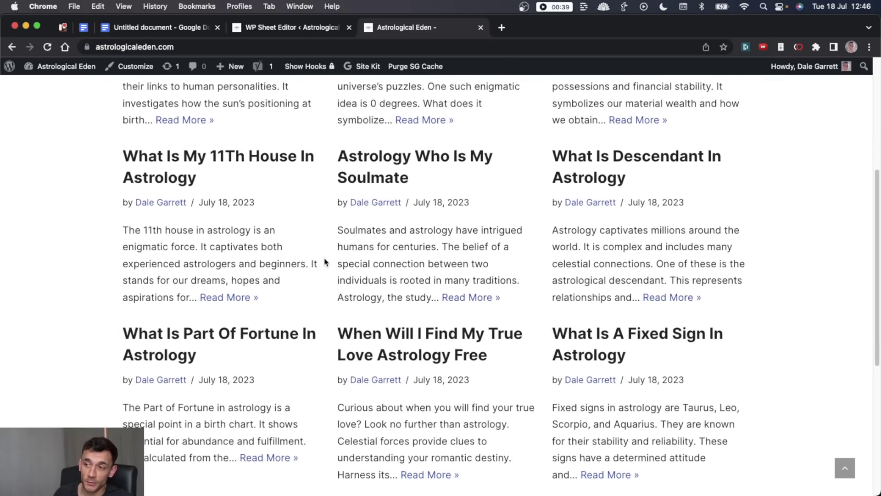
pyautogui.scroll(-3, 326, 262)
pyautogui.scroll(-4, 326, 262)
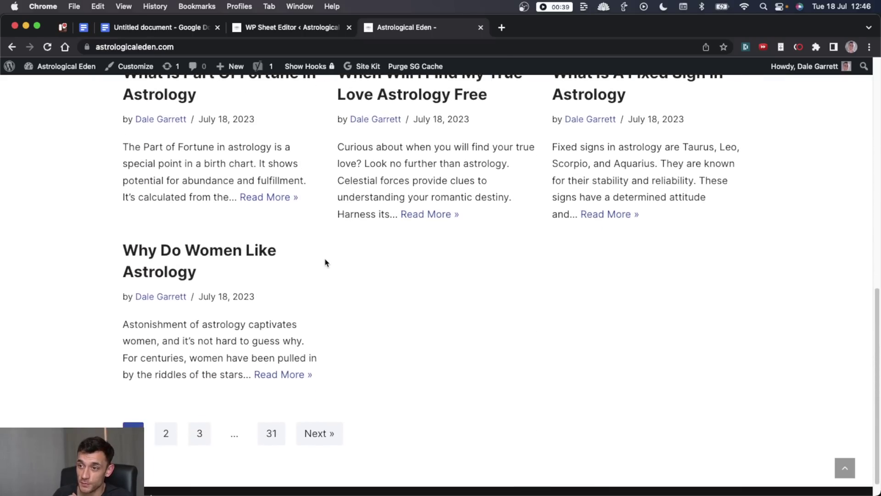
pyautogui.scroll(13, 326, 264)
pyautogui.scroll(-1, 327, 266)
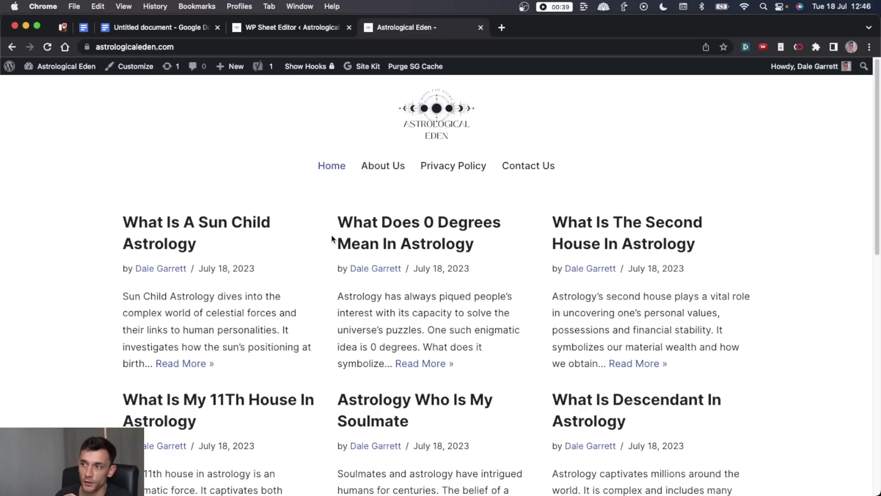
pyautogui.scroll(-7, 332, 238)
pyautogui.scroll(8, 361, 284)
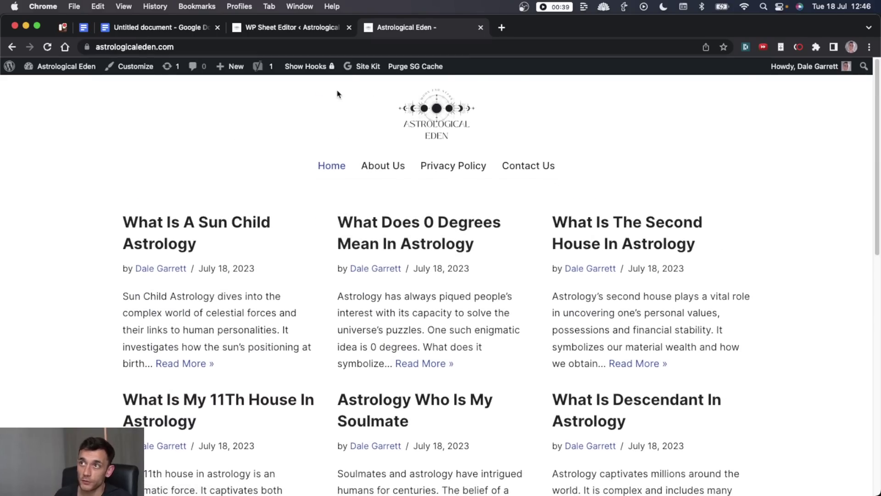
pyautogui.press('super+r')
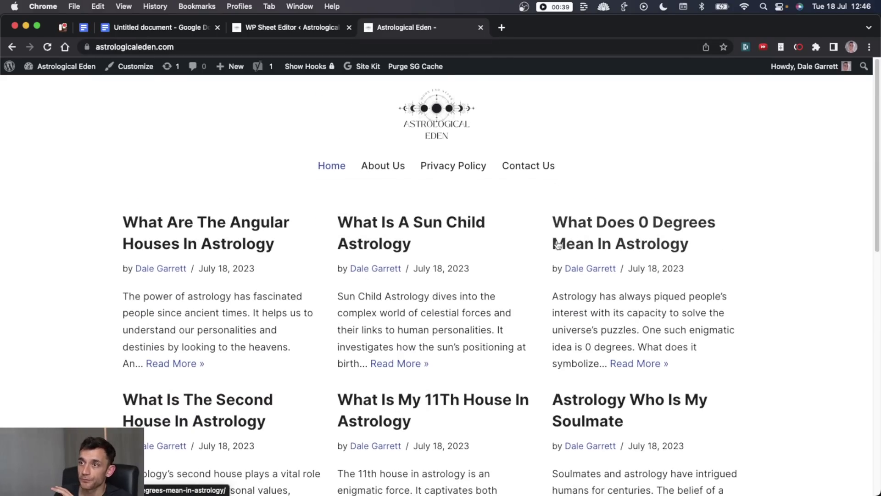
# Step: Open the article "What Are The Angular Houses In Astrology" and examine its content and structure
pyautogui.click(238, 227)
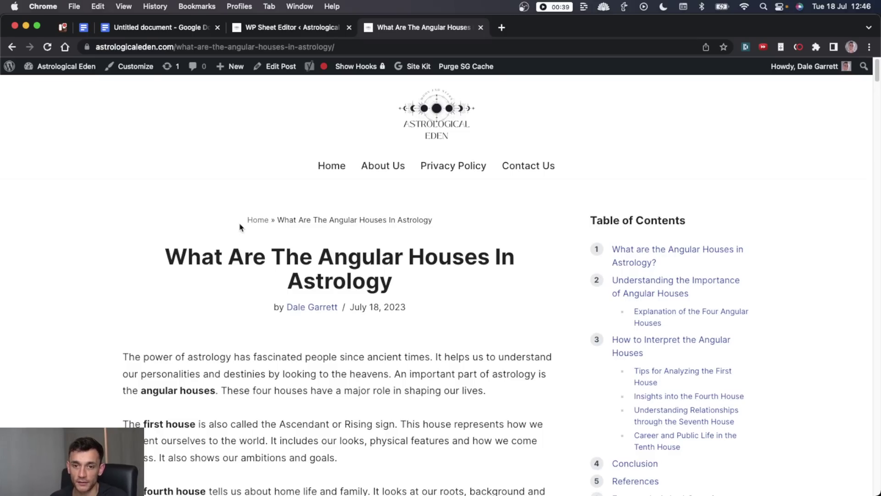
pyautogui.scroll(-13, 243, 239)
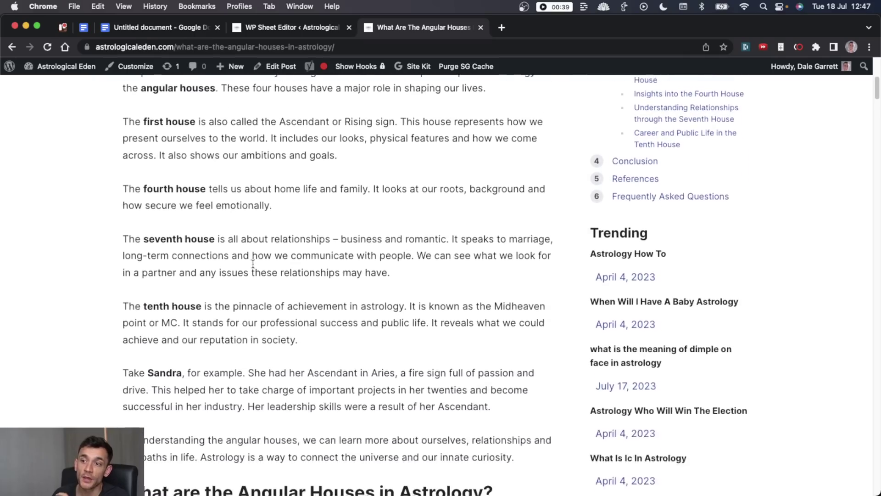
pyautogui.scroll(-4, 262, 266)
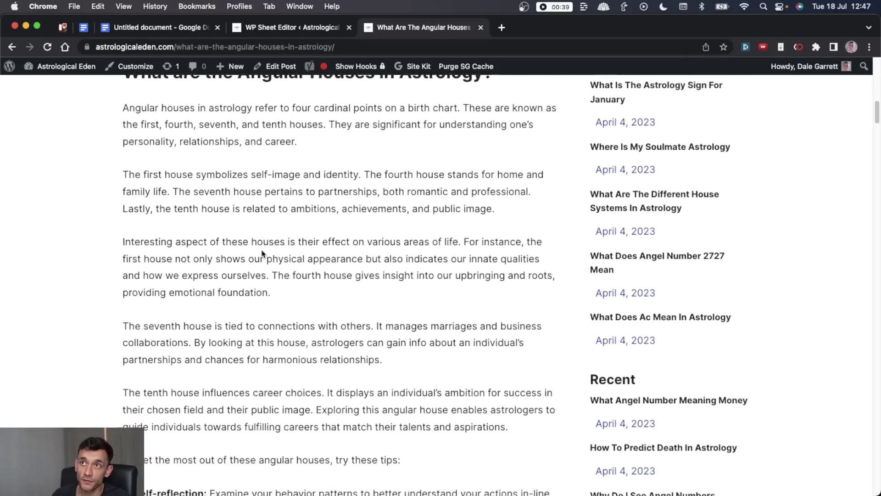
pyautogui.scroll(-17, 263, 253)
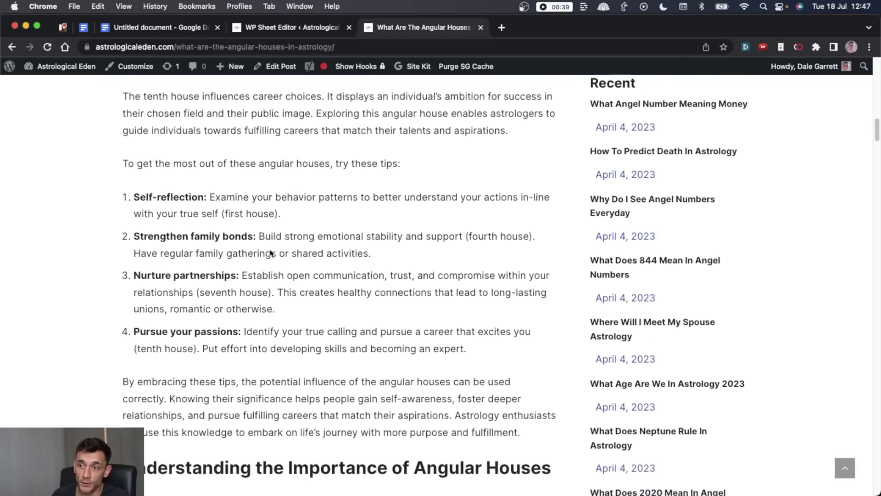
pyautogui.scroll(20, 256, 266)
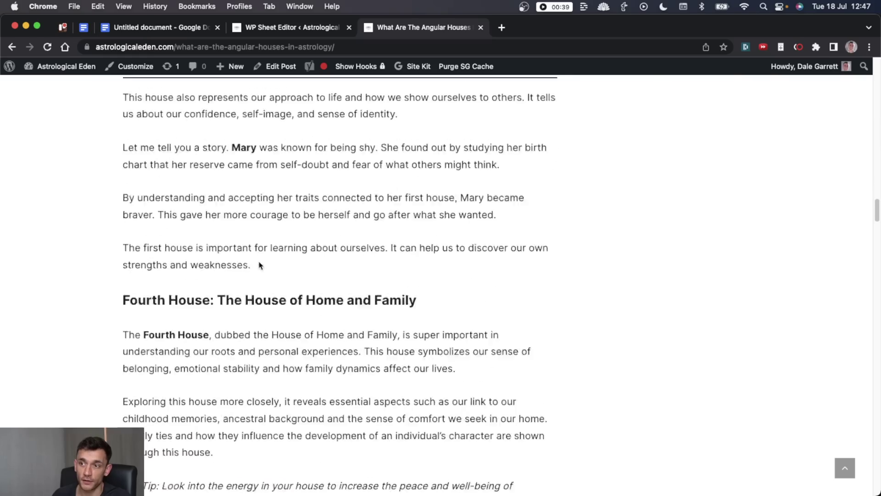
pyautogui.scroll(-1, 280, 268)
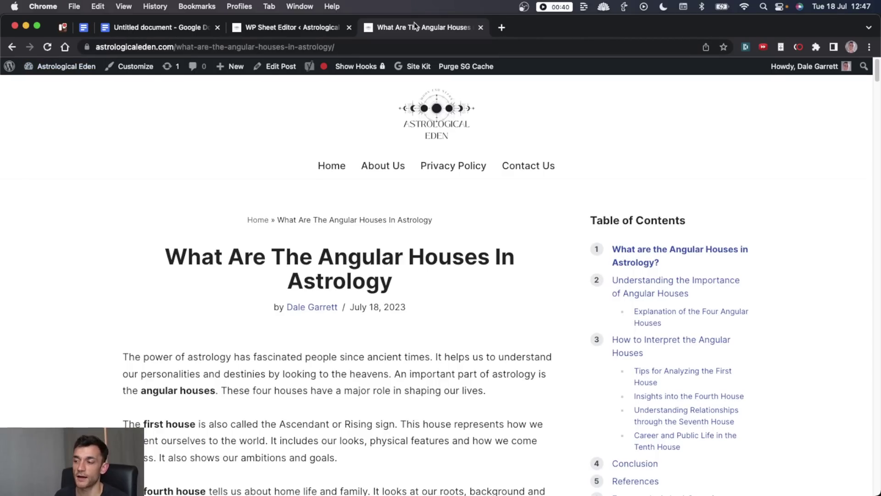
pyautogui.scroll(-20, 417, 276)
pyautogui.scroll(20, 418, 276)
pyautogui.scroll(-2, 437, 262)
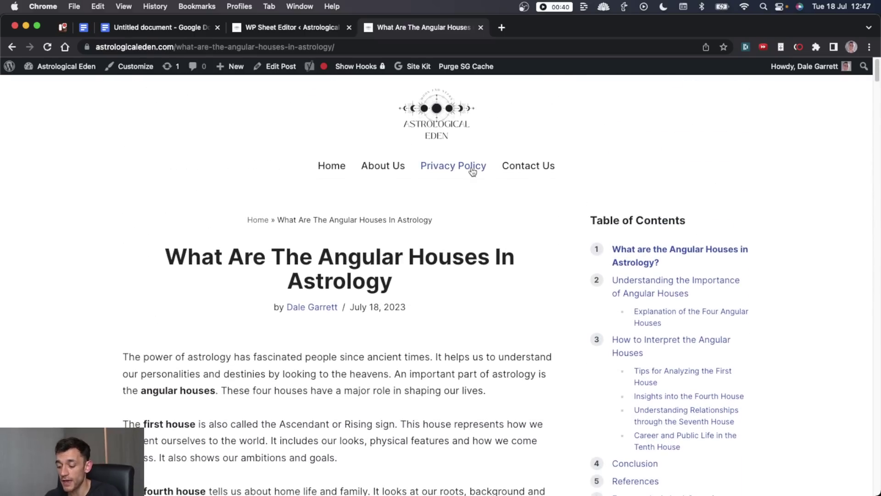
# Step: Open chipperbirds.com in a new tab and bring up its Florida Birds Of Prey article
pyautogui.press('super+t')
pyautogui.write('chipper')
pyautogui.press('Return')
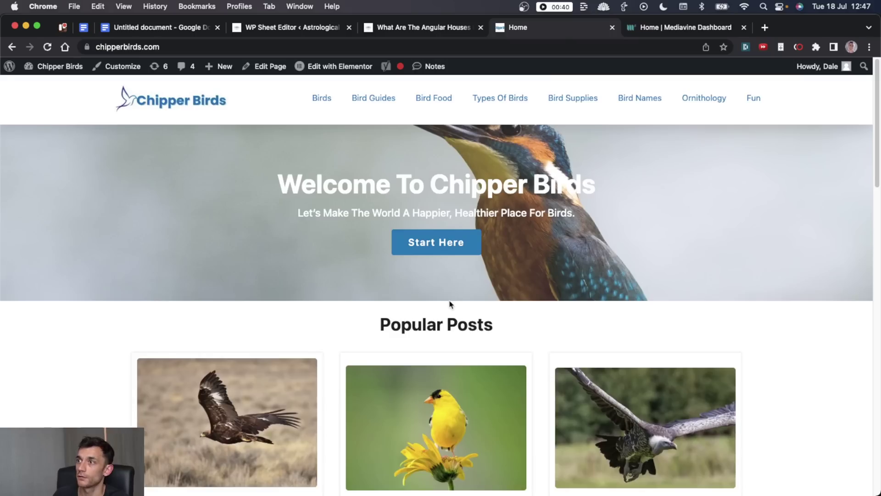
pyautogui.scroll(-3, 429, 268)
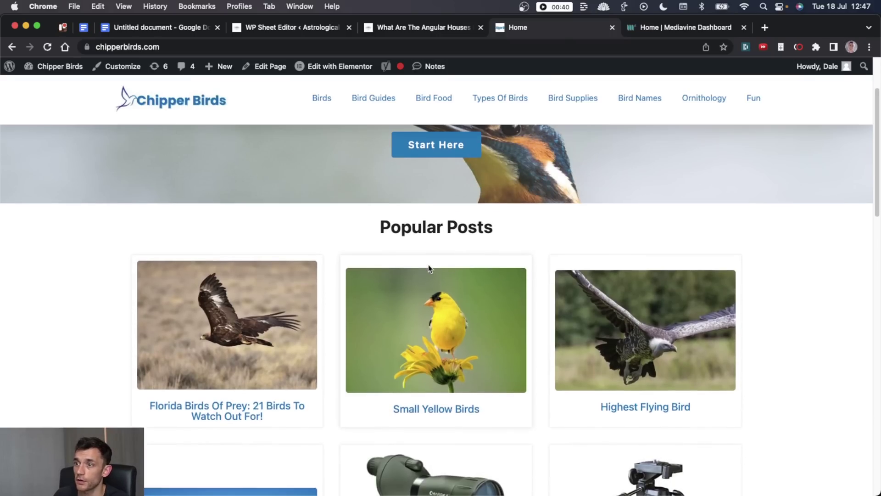
pyautogui.press('super+r')
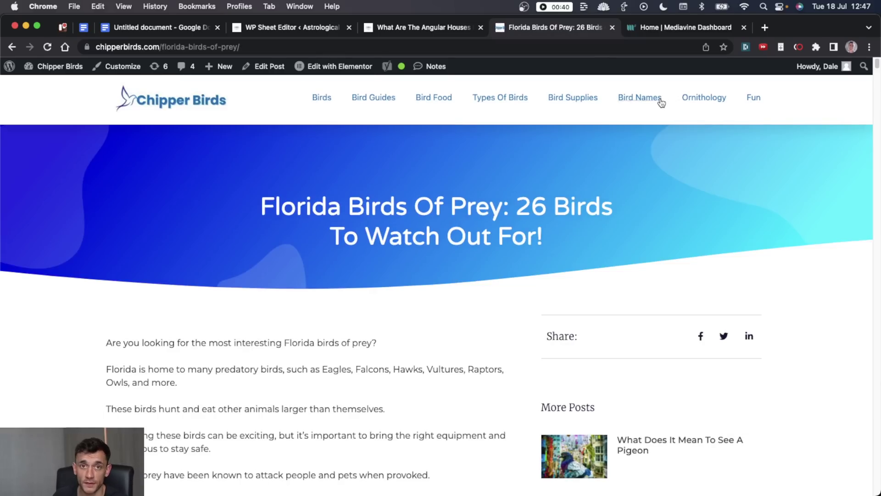
# Step: Examine the Chipper Birds earnings in the Mediavine dashboard and compare them with the Florida Birds Of Prey article's content
pyautogui.click(654, 27)
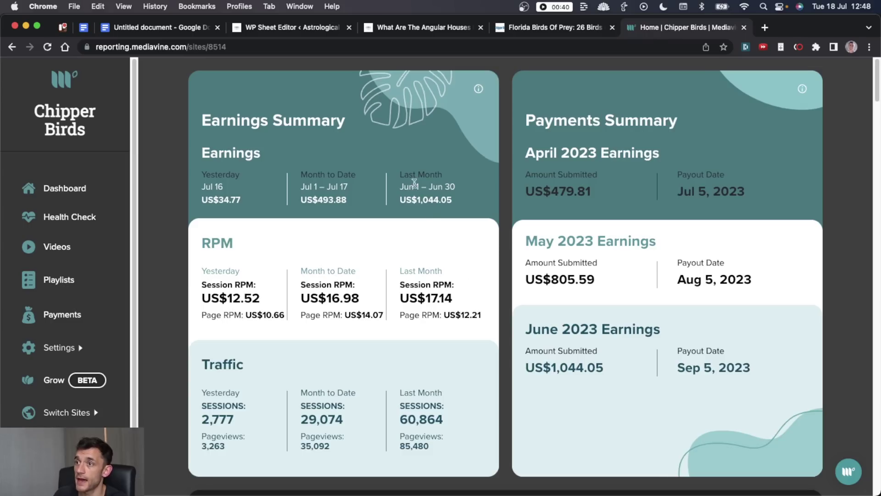
pyautogui.scroll(-15, 246, 207)
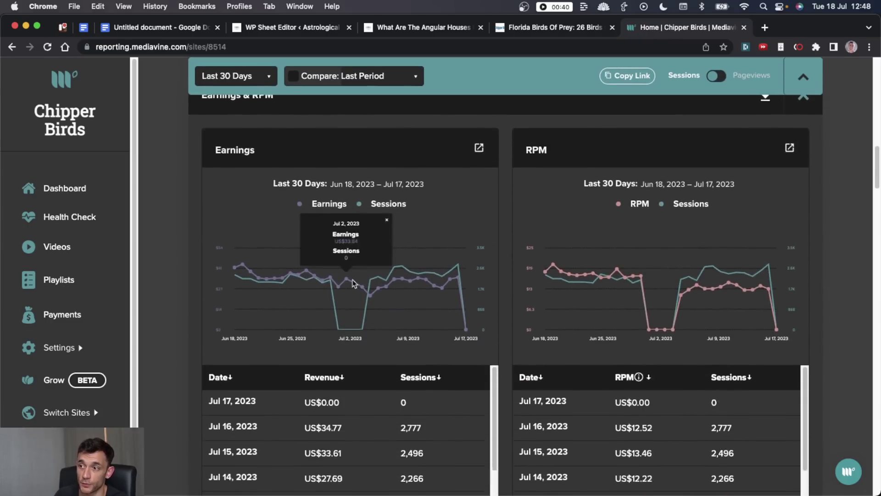
pyautogui.click(518, 24)
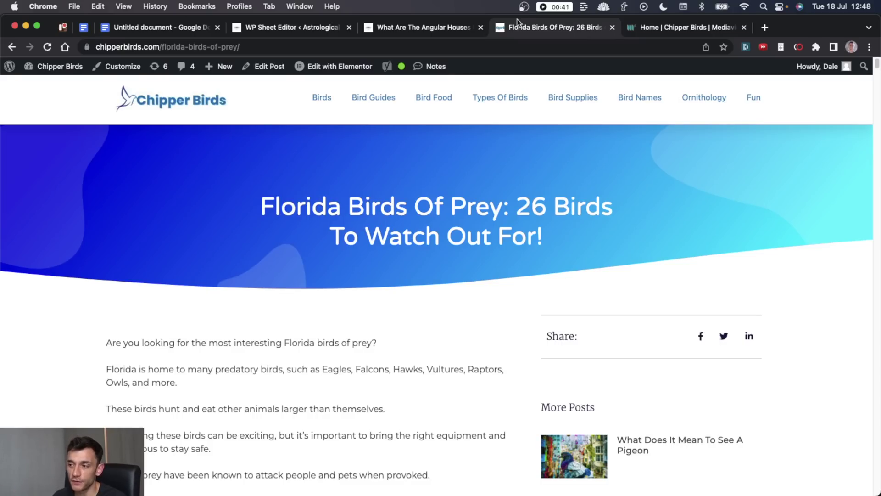
pyautogui.scroll(-6, 389, 188)
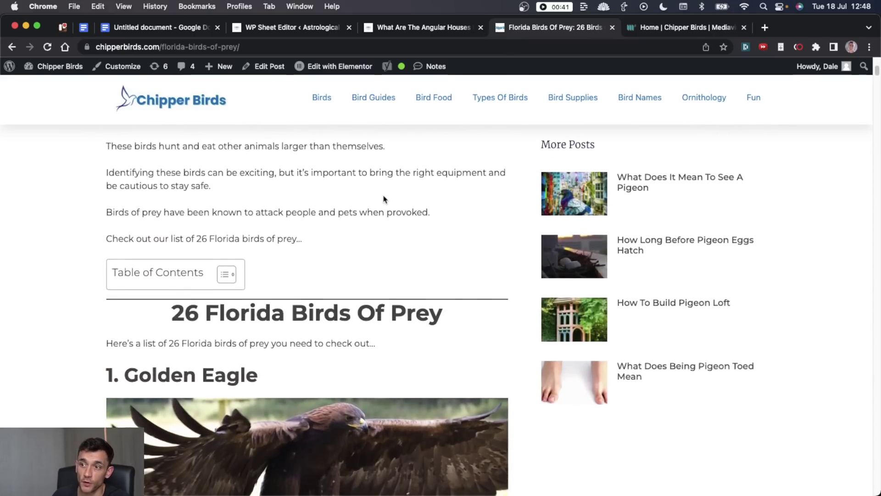
pyautogui.scroll(-5, 385, 198)
pyautogui.scroll(20, 381, 158)
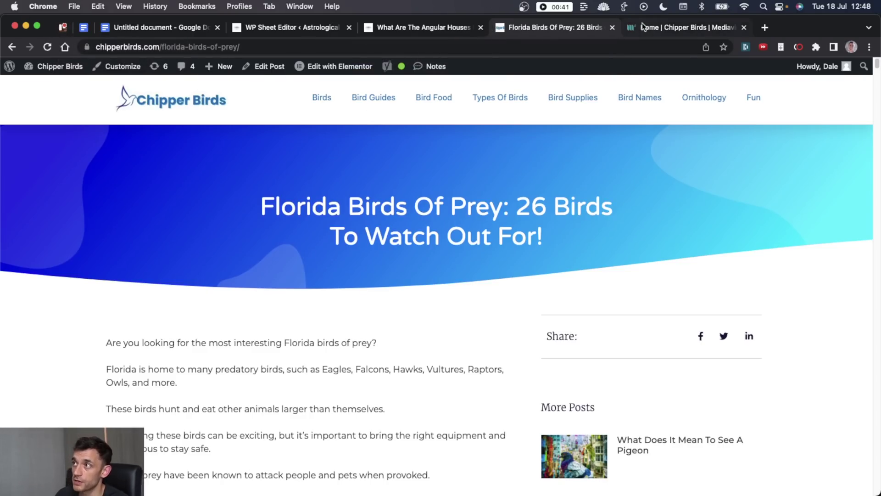
# Step: Open harpa.ai in a new tab and launch the HARPA AI extension on the page
pyautogui.press('super+t')
pyautogui.write('harpa')
pyautogui.press('Return')
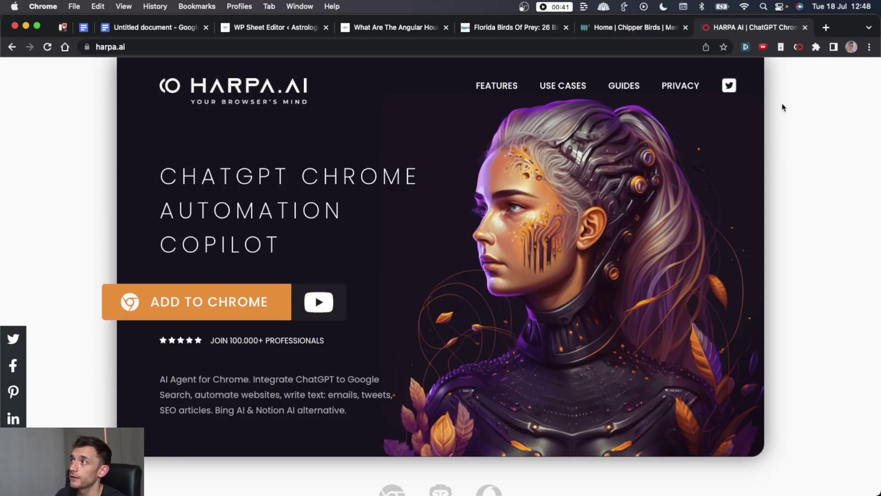
pyautogui.click(799, 47)
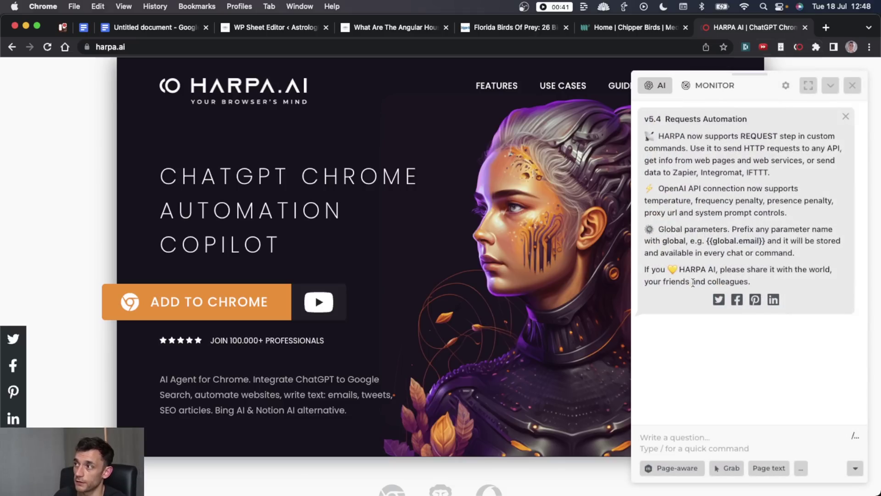
# Step: Go to the Astrological Eden WordPress admin and open the Yoast SEO settings in a separate tab
pyautogui.click(390, 27)
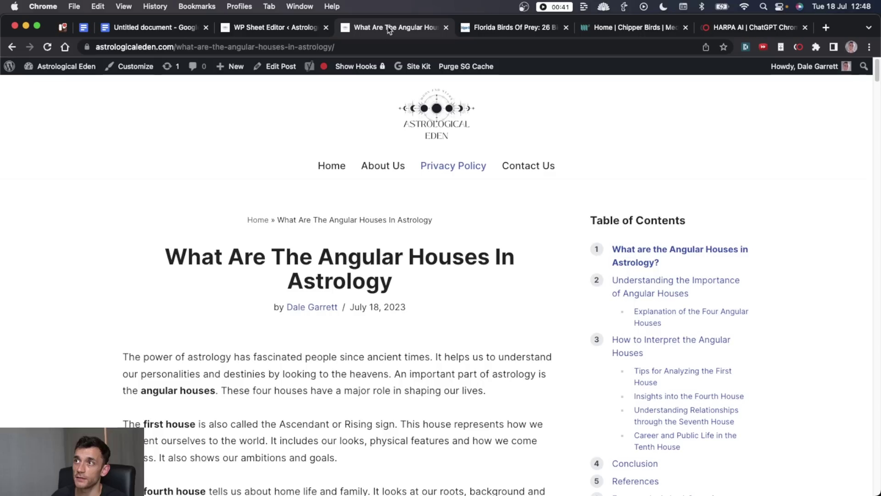
pyautogui.click(367, 46)
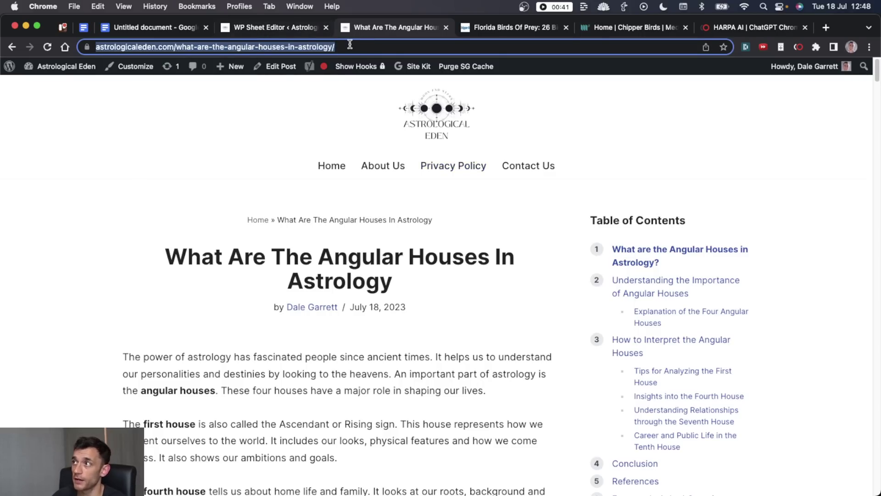
pyautogui.click(266, 29)
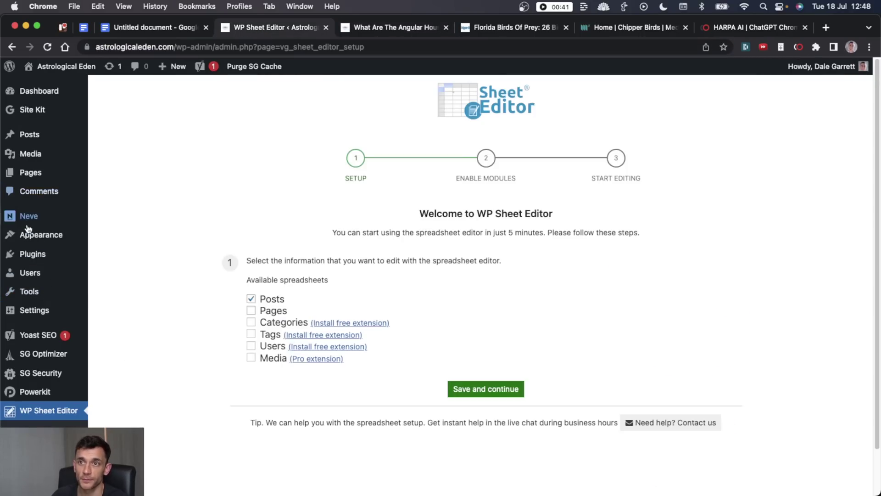
pyautogui.keyDown('super'); pyautogui.click(32, 335); pyautogui.keyUp('super')
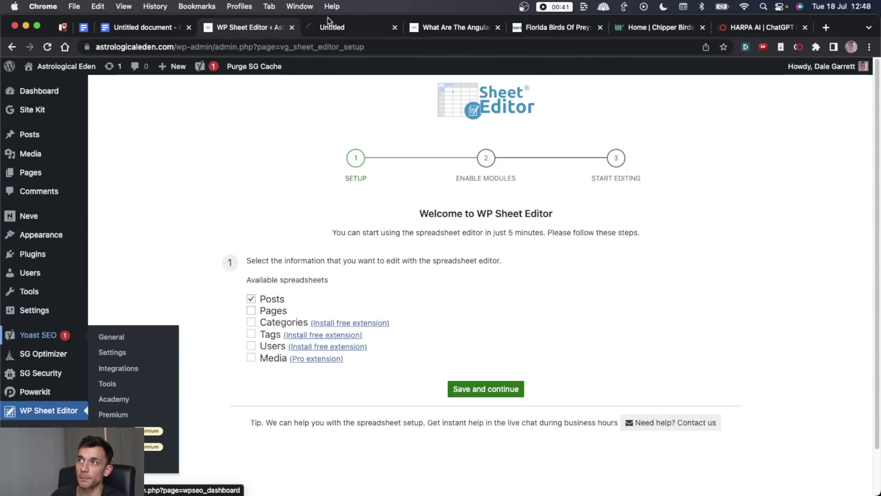
pyautogui.click(336, 29)
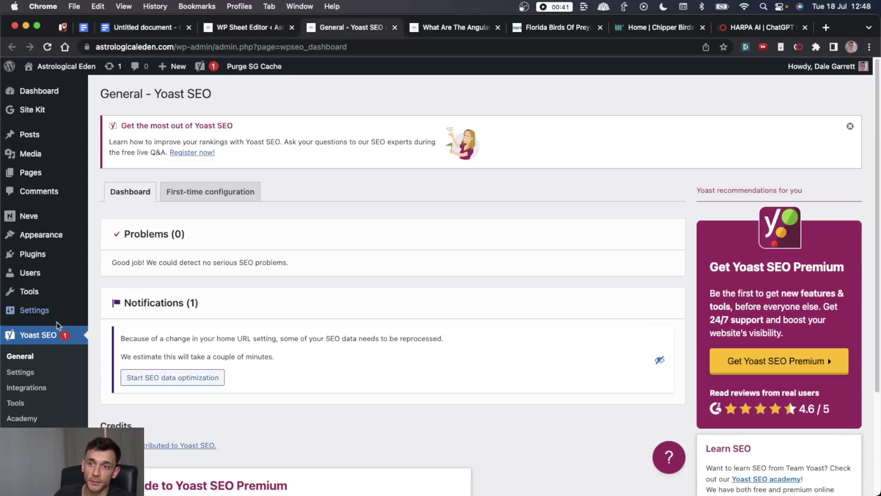
pyautogui.click(20, 372)
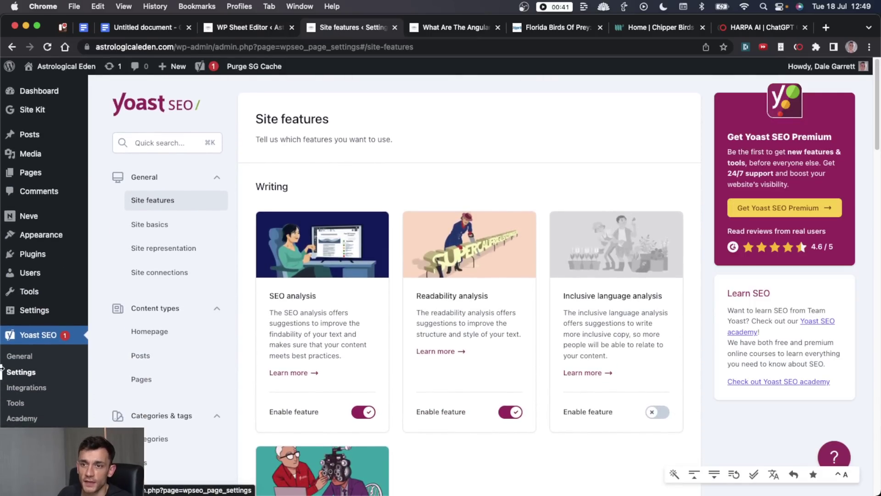
# Step: Find "sitemap" in the Yoast SEO site features and open the site's XML sitemap
pyautogui.scroll(-10, 541, 450)
pyautogui.press('super+f')
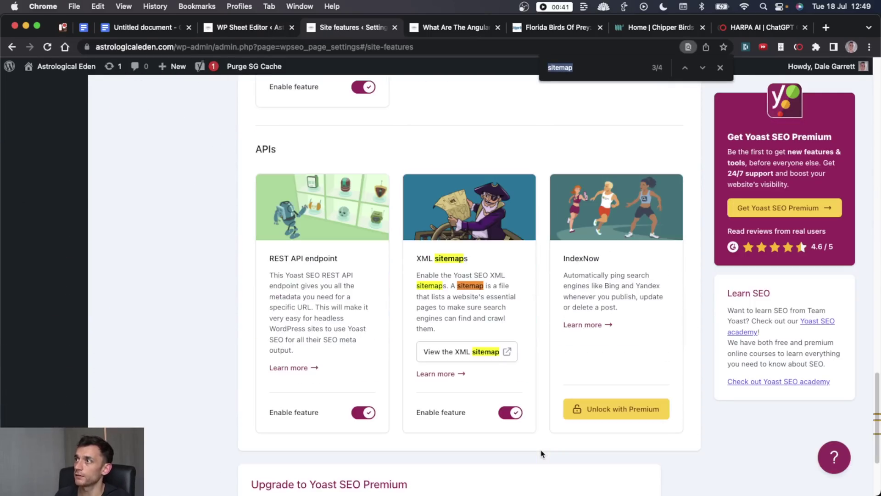
pyautogui.press('Escape')
pyautogui.moveTo(254, 146); pyautogui.dragTo(294, 152)
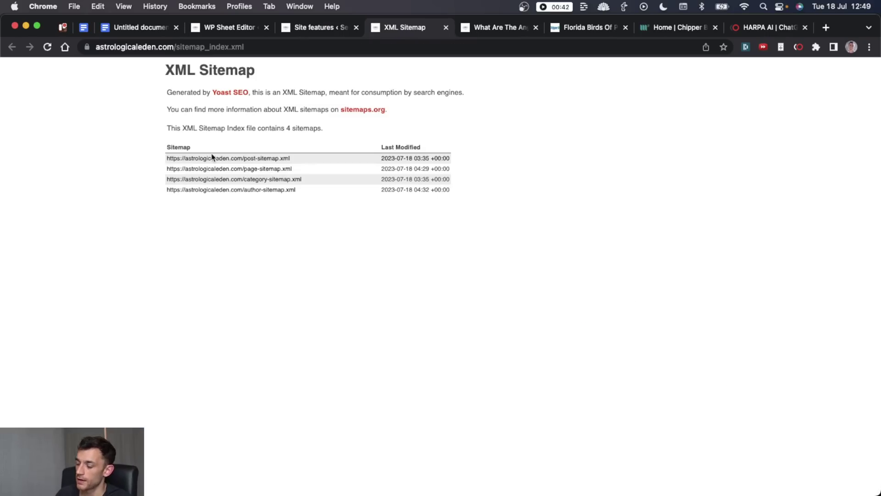
# Step: Open the category sitemap from the XML sitemap index and examine the URLs it lists
pyautogui.press('super+equal')
pyautogui.press('super+equal')
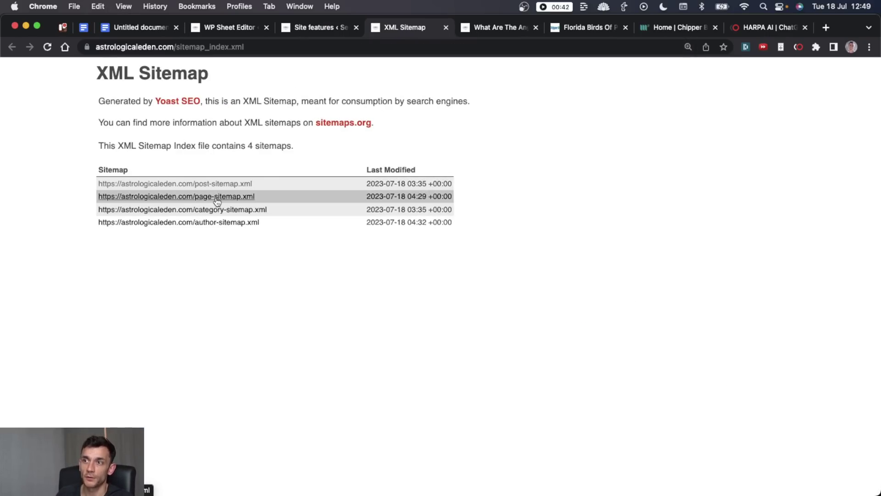
pyautogui.click(228, 212)
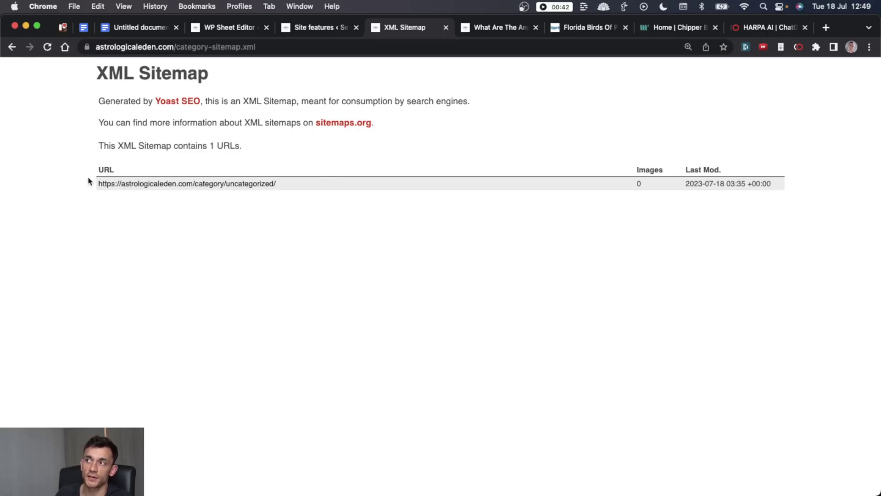
pyautogui.moveTo(72, 162); pyautogui.dragTo(740, 204)
pyautogui.click(741, 206)
# Step: Return to the sitemap index and open the post sitemap to review its article URLs
pyautogui.click(12, 47)
pyautogui.click(220, 184)
pyautogui.scroll(-20, 333, 256)
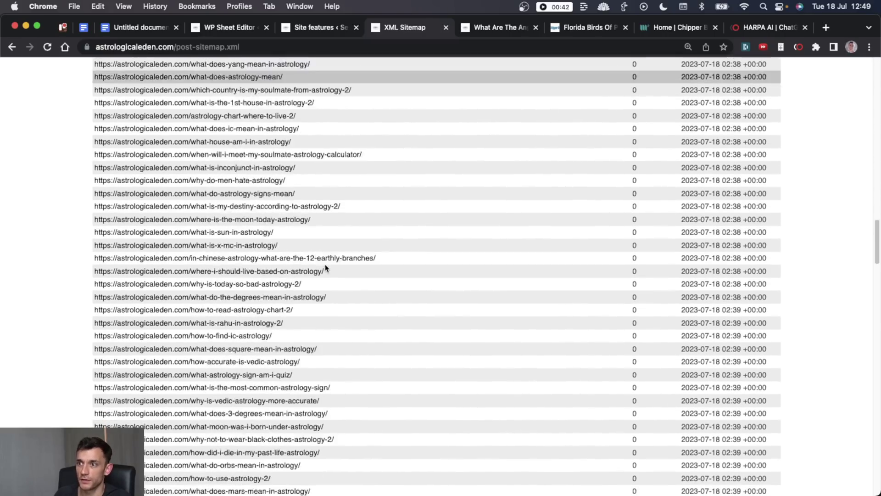
pyautogui.scroll(20, 323, 271)
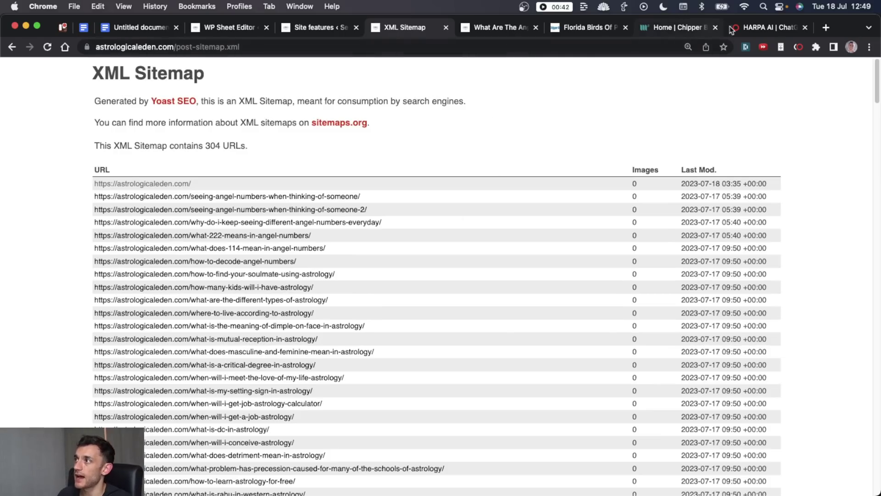
# Step: Move the HARPA AI tab ahead of the Mediavine tab and activate the extension's question field
pyautogui.moveTo(762, 28); pyautogui.dragTo(679, 29)
pyautogui.click(687, 442)
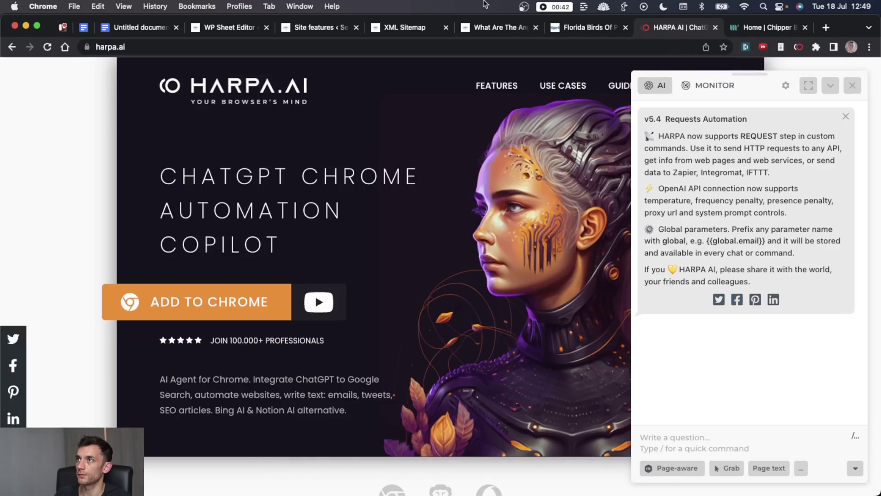
# Step: Open HARPA AI on the post sitemap and enter a prompt for a Semantically Optimized topical map of the {{page}} URLs, categorised like a library
pyautogui.click(405, 27)
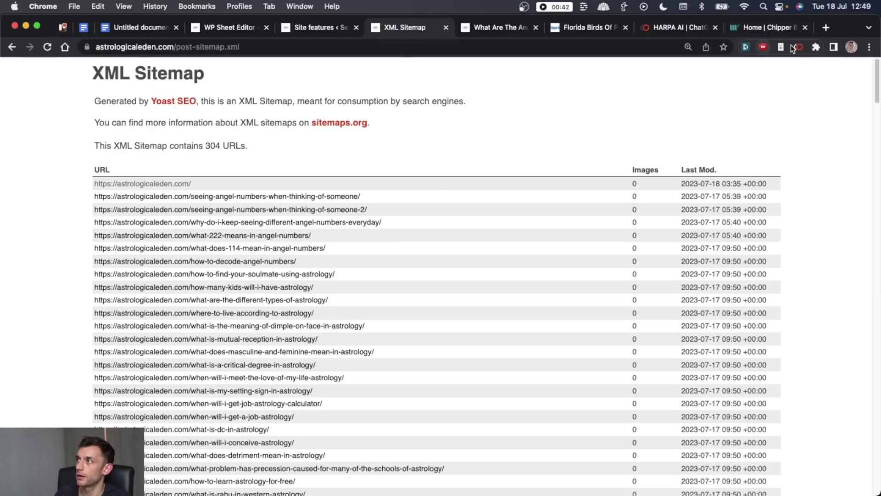
pyautogui.click(796, 47)
pyautogui.write('Give me a Semantically Optimized topical map based on the URLs  in {{page}} and break it down into categories. No general categories. Keep it organize, very specific and categorise it like a library.')
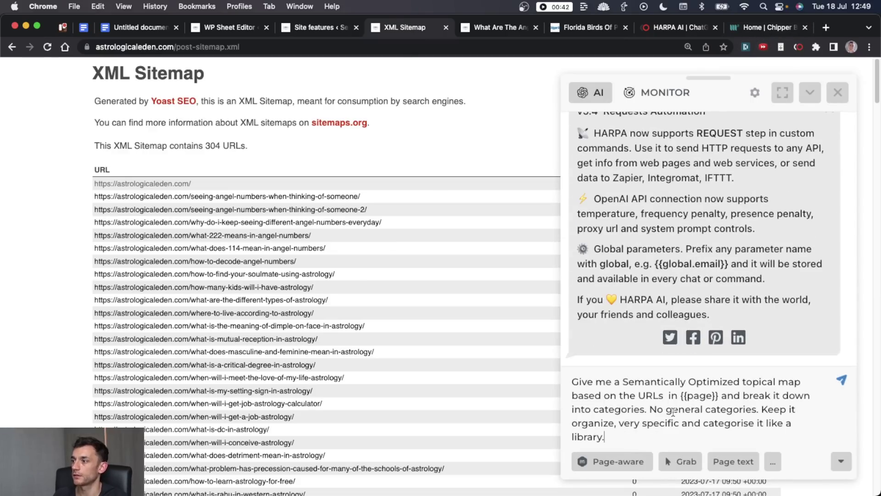
# Step: Correct "organize" to "organized" in the topical map prompt and submit it to HARPA AI
pyautogui.click(592, 383)
pyautogui.moveTo(573, 382); pyautogui.dragTo(696, 430)
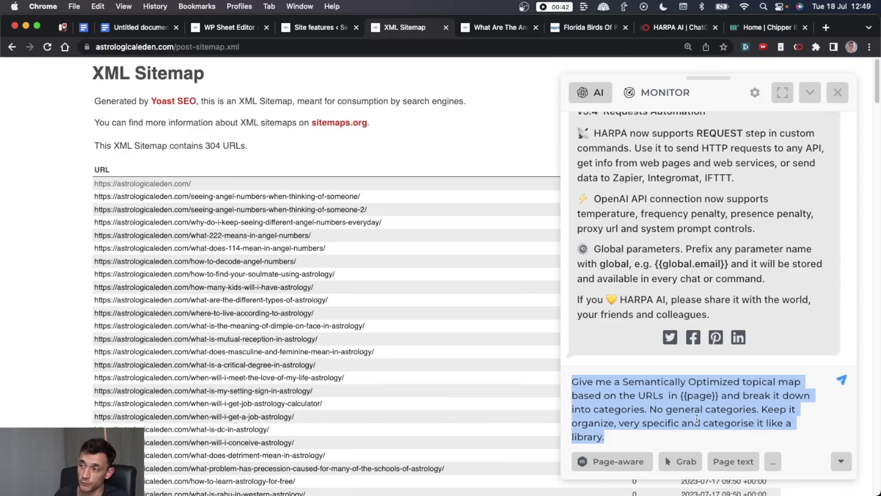
pyautogui.click(707, 409)
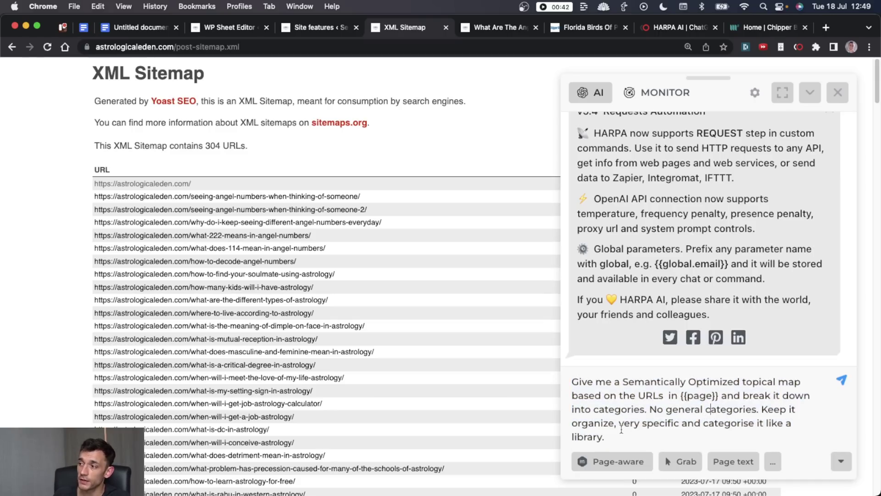
pyautogui.write('d')
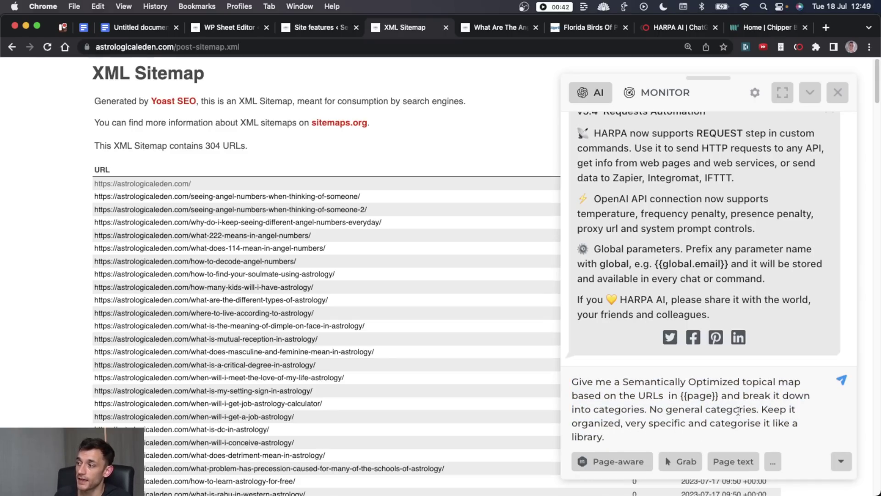
pyautogui.press('Return')
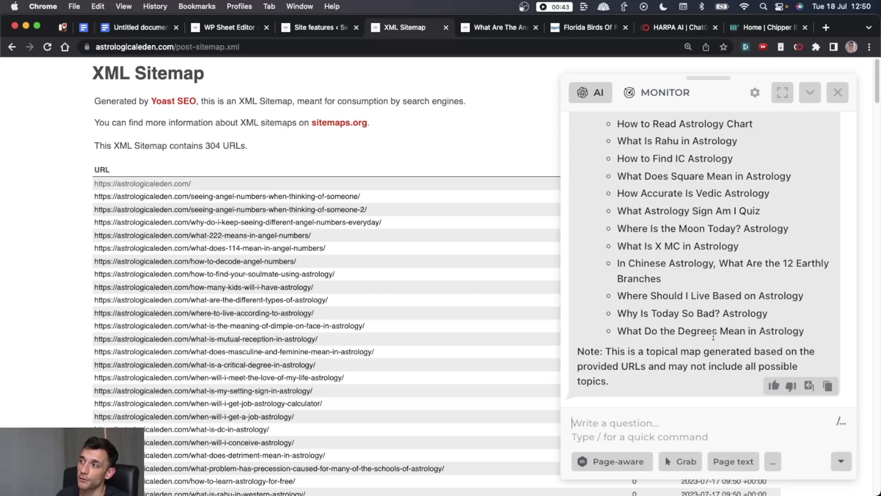
# Step: Review the generated topical map, examining the Angel Numbers category and the article topics grouped under it
pyautogui.scroll(2, 656, 320)
pyautogui.scroll(-2, 656, 321)
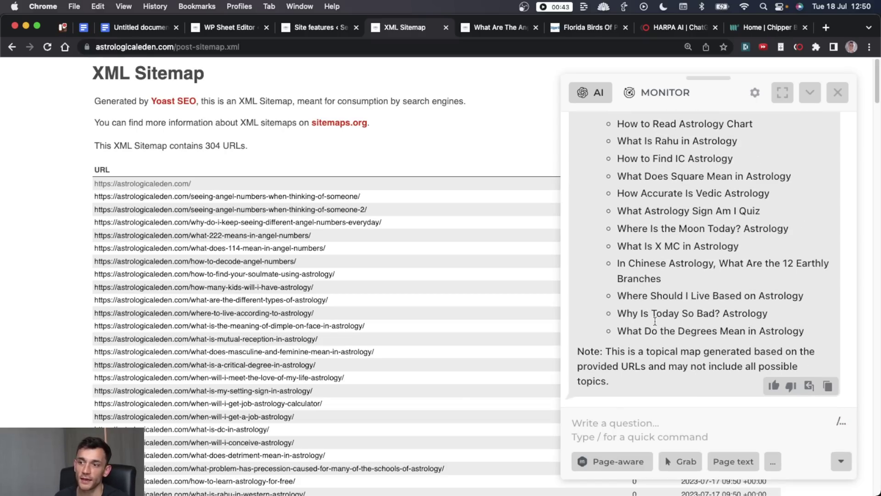
pyautogui.scroll(3, 655, 321)
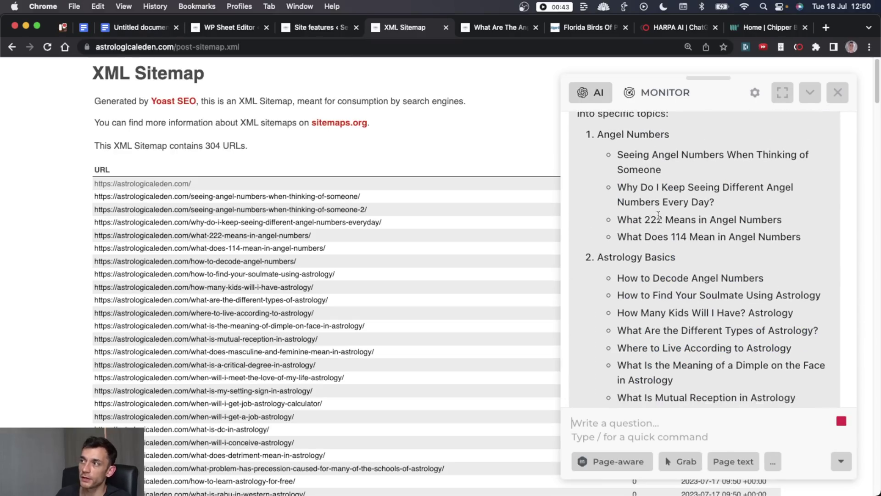
pyautogui.moveTo(620, 194); pyautogui.dragTo(817, 271)
pyautogui.click(803, 271)
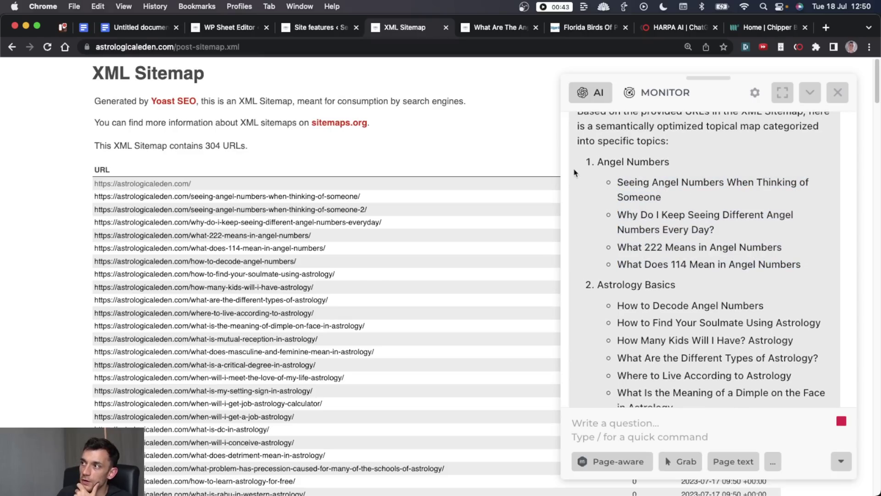
pyautogui.moveTo(594, 162); pyautogui.dragTo(671, 163)
pyautogui.press('super+c')
pyautogui.click(674, 165)
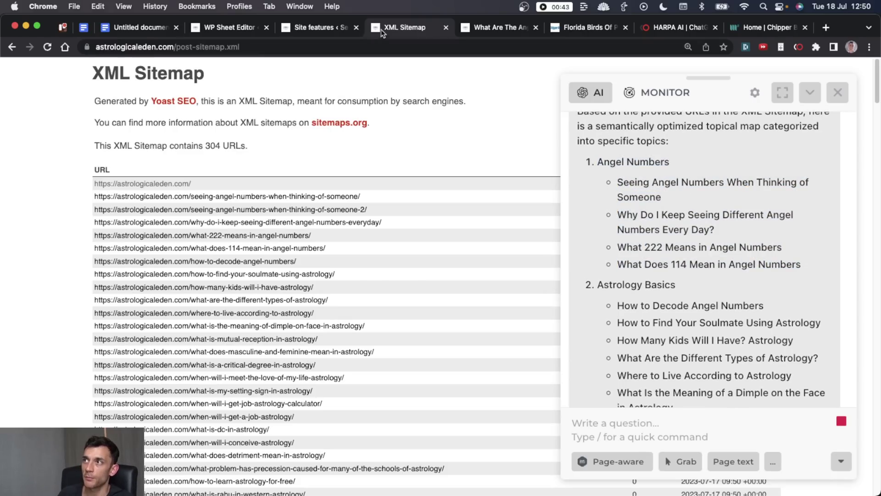
# Step: Add a post category named "Angel Numbers" with the slug "Angel Numbers" in the Astrological Eden WordPress admin
pyautogui.click(317, 28)
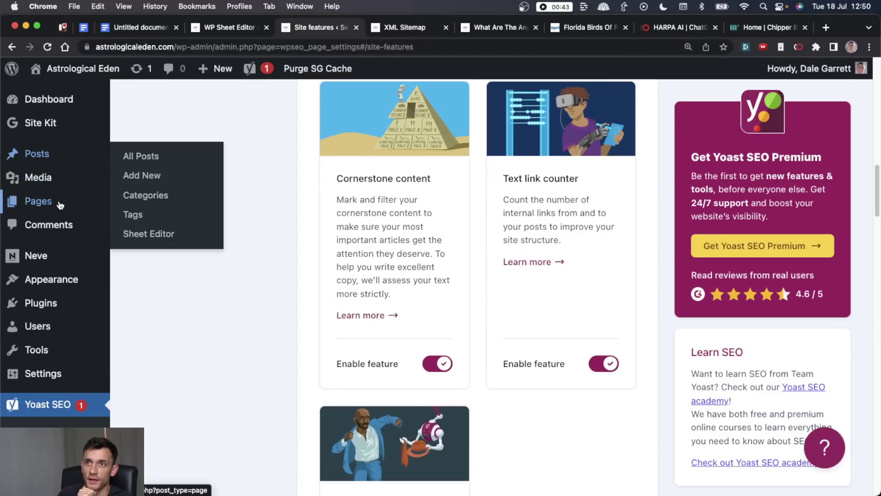
pyautogui.scroll(15, 83, 185)
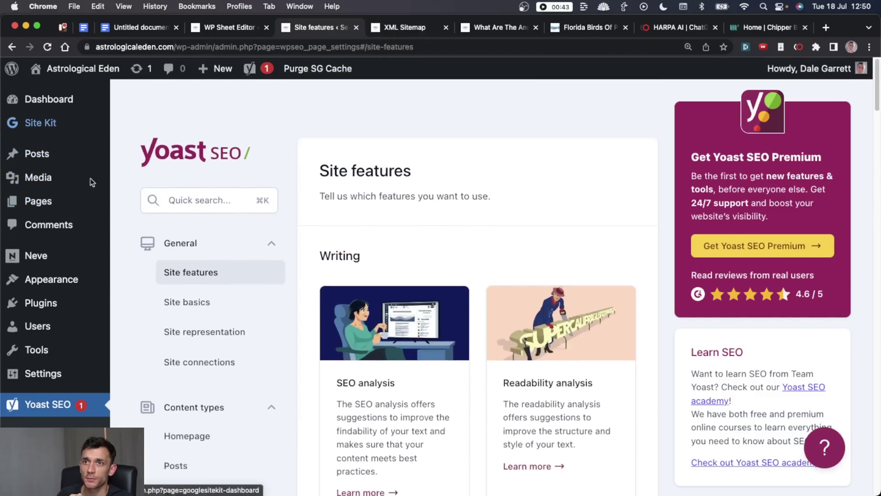
pyautogui.moveTo(55, 153)
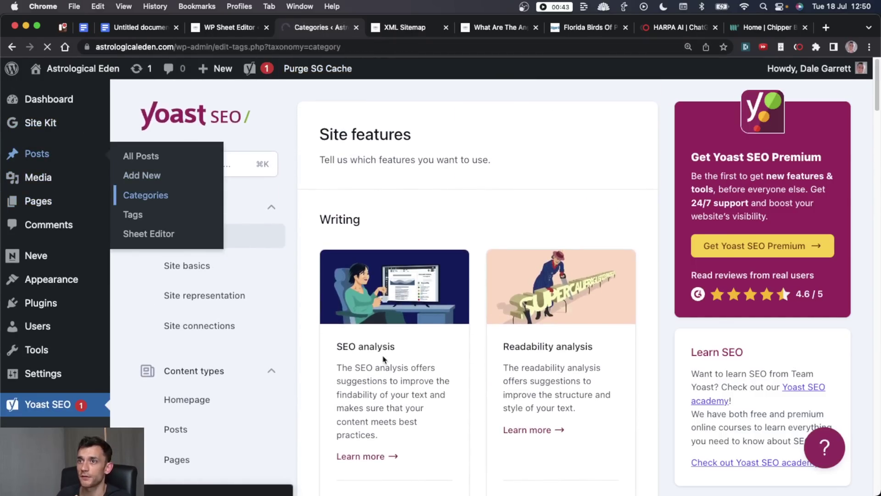
pyautogui.click(173, 201)
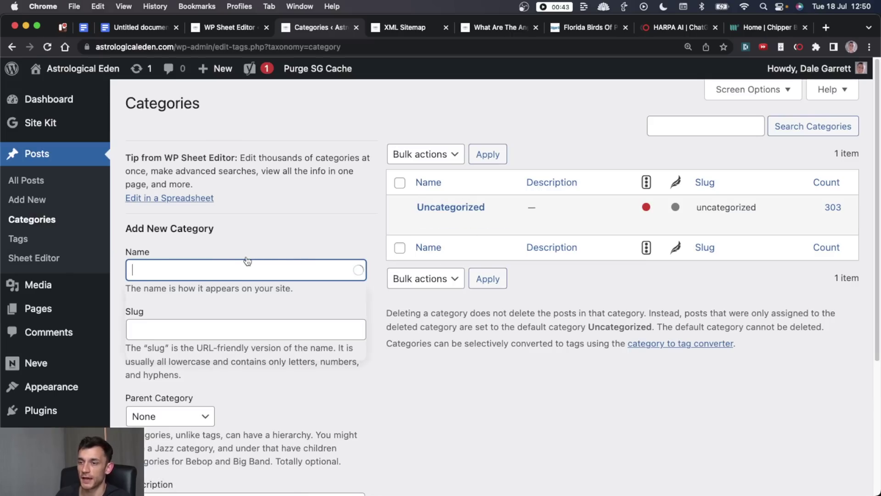
pyautogui.write('Angel Numbers')
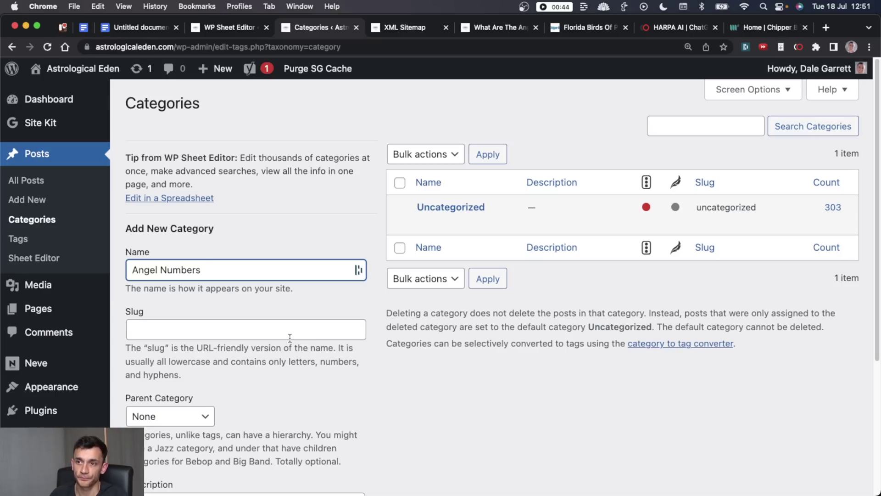
pyautogui.click(339, 332)
pyautogui.press('super+v')
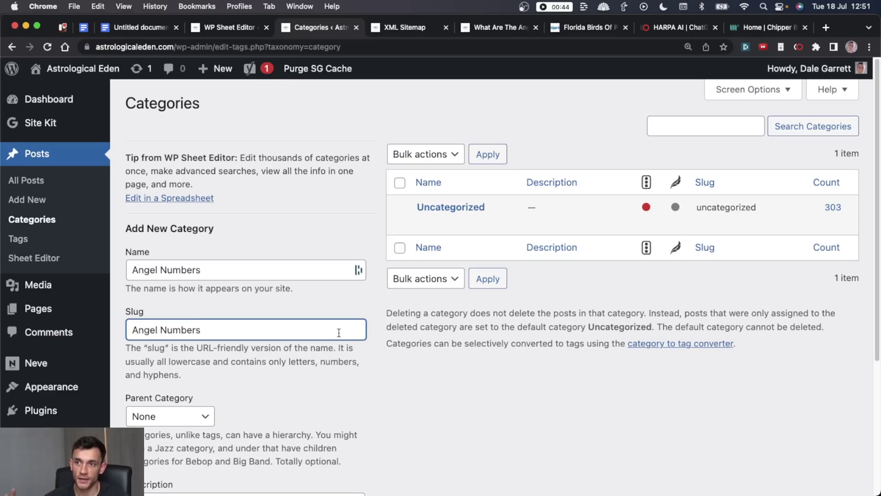
pyautogui.scroll(-3, 188, 319)
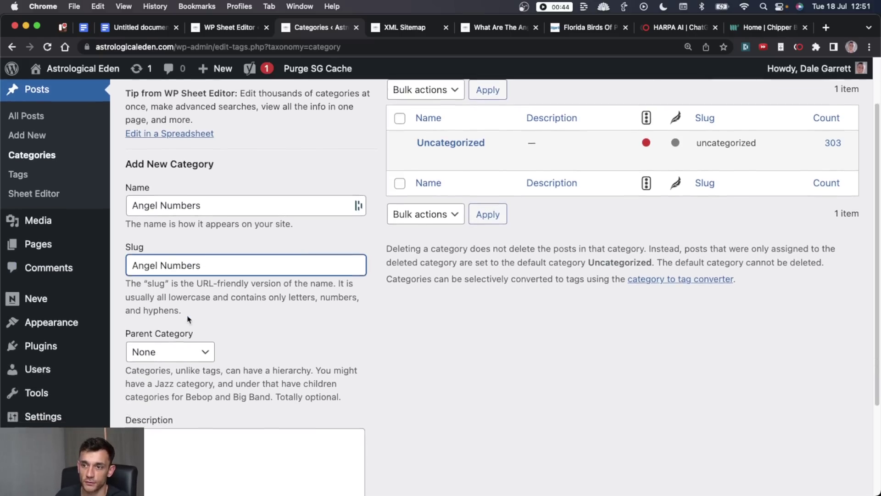
pyautogui.scroll(-5, 188, 319)
pyautogui.click(183, 423)
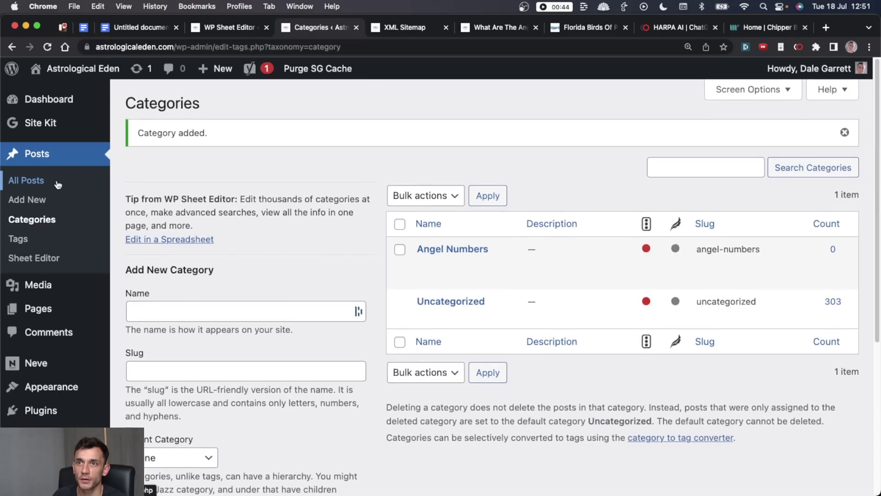
# Step: Search all posts for "angel numbers" and recheck the article topics in the HARPA AI topical map
pyautogui.click(57, 185)
pyautogui.click(695, 131)
pyautogui.write('angel numbers')
pyautogui.press('Return')
pyautogui.click(404, 27)
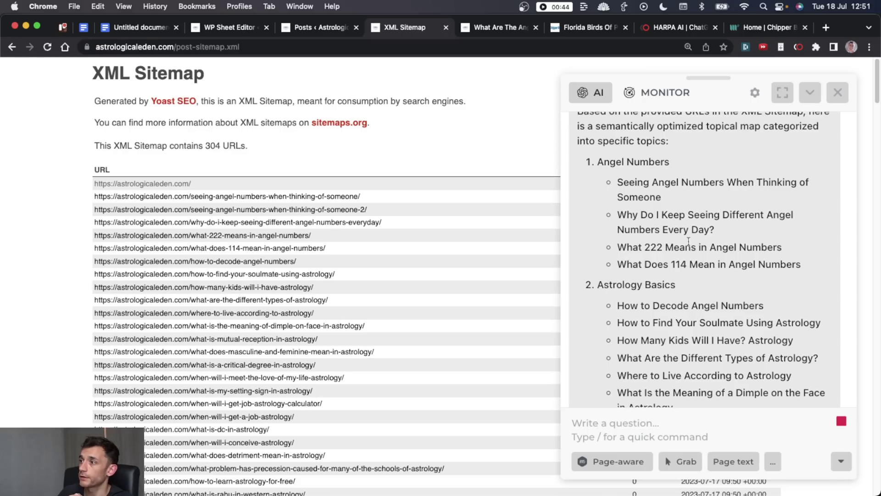
pyautogui.scroll(3, 691, 244)
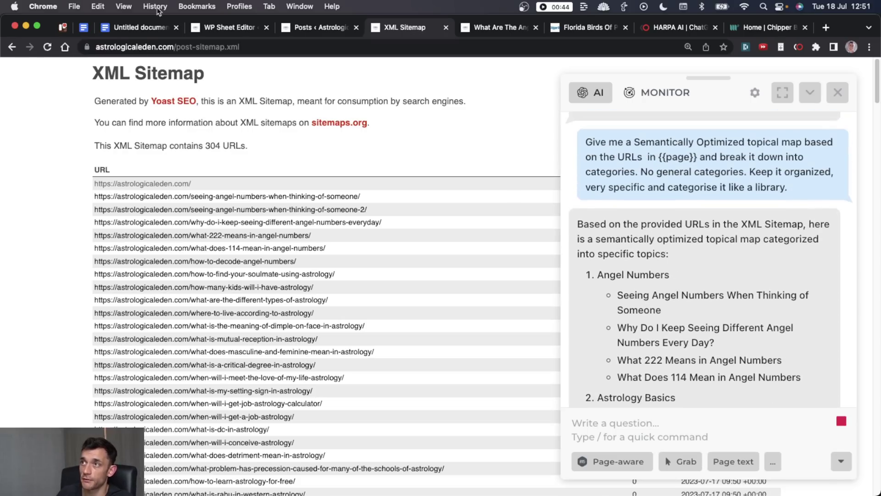
# Step: Filter the "angel numbers" post search results by the Uncategorized category and look through the listed posts
pyautogui.click(315, 29)
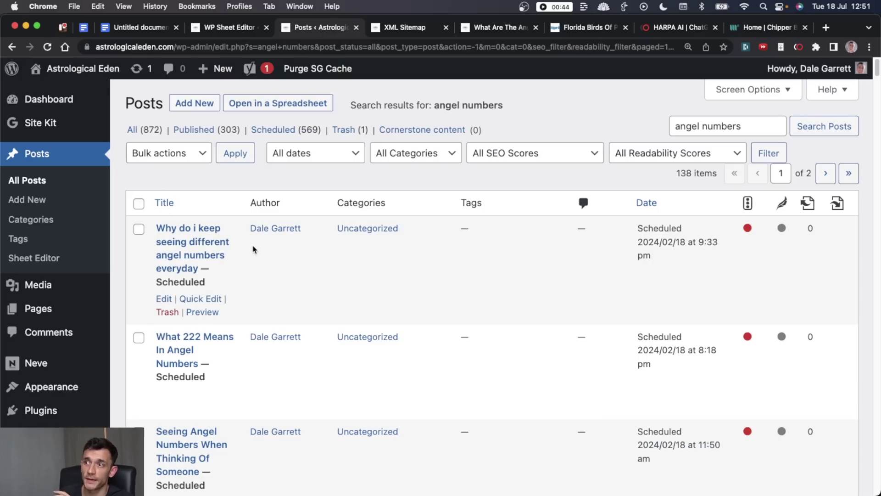
pyautogui.click(391, 154)
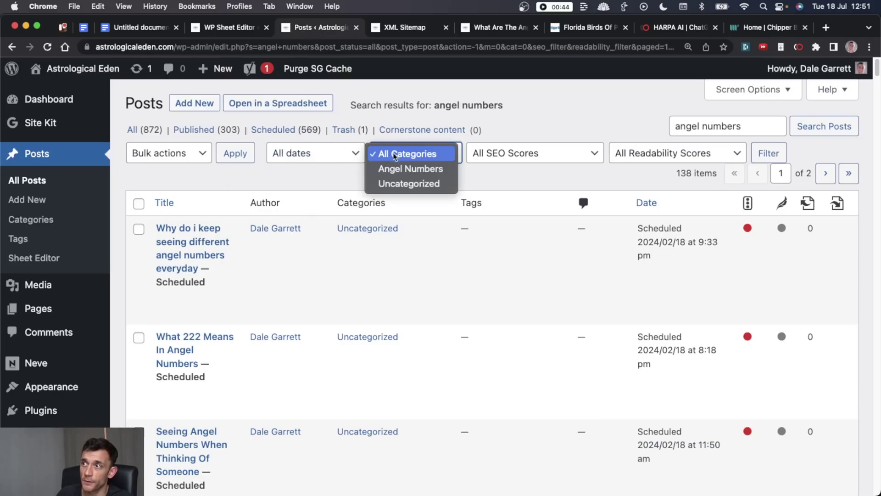
pyautogui.click(410, 184)
pyautogui.click(236, 154)
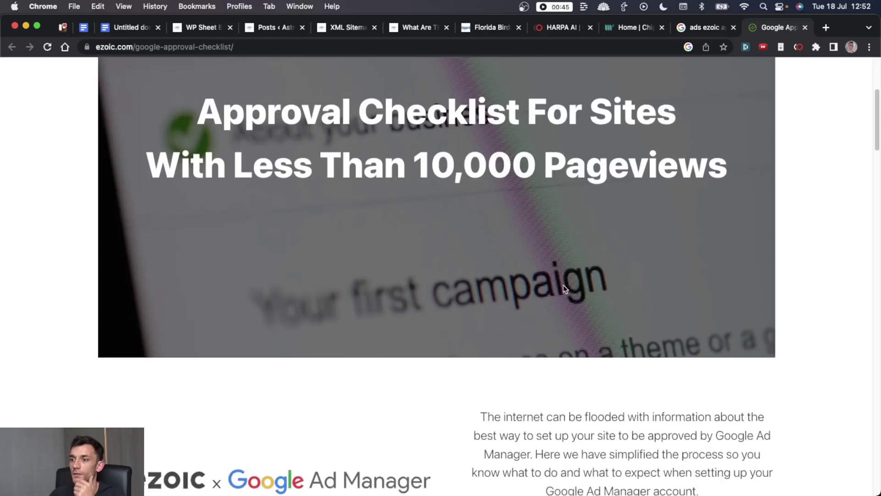
pyautogui.scroll(-2, 562, 285)
pyautogui.scroll(7, 505, 266)
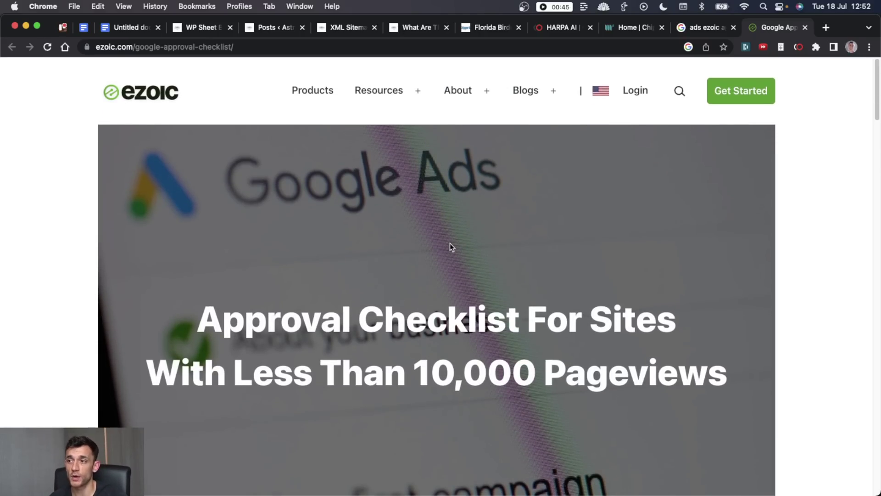
# Step: Read the Finalize Categories advice in Ezoic's Google approval checklist, focusing on over-categorization and how many articles each category needs
pyautogui.scroll(-15, 564, 287)
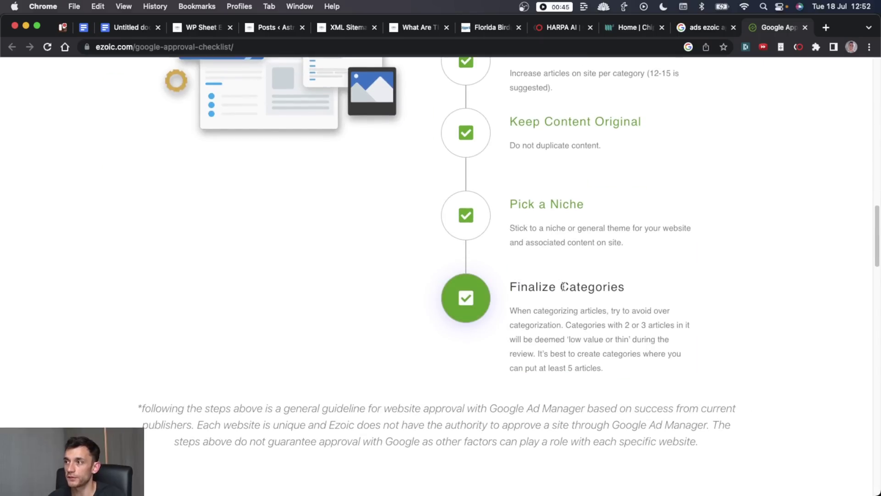
pyautogui.moveTo(509, 288); pyautogui.dragTo(657, 354)
pyautogui.click(526, 324)
pyautogui.moveTo(565, 325); pyautogui.dragTo(541, 362)
pyautogui.click(578, 325)
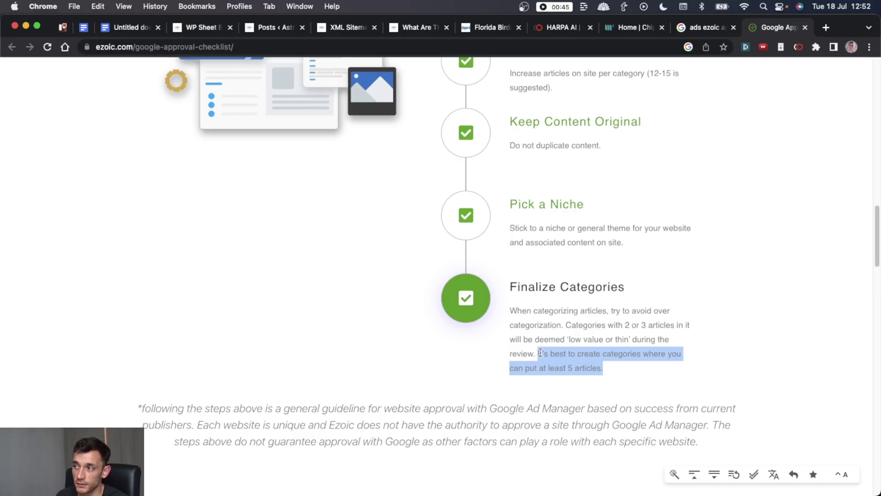
pyautogui.click(559, 333)
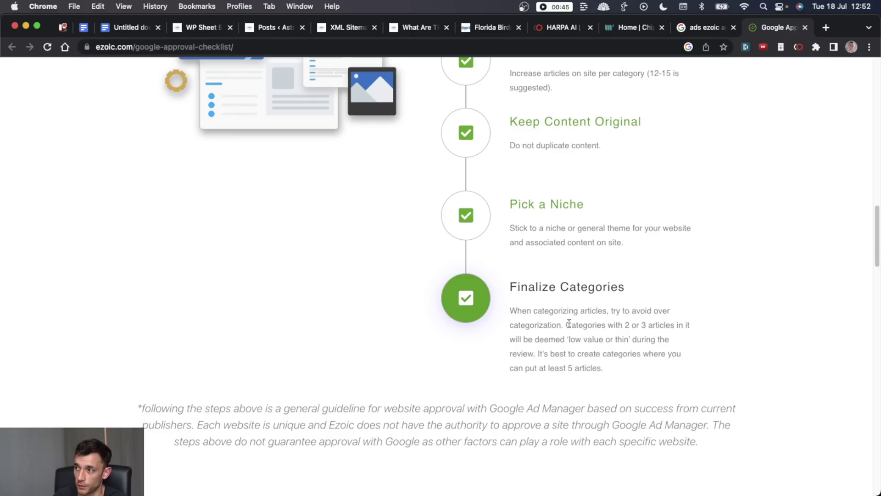
pyautogui.moveTo(566, 325); pyautogui.dragTo(536, 353)
pyautogui.click(582, 357)
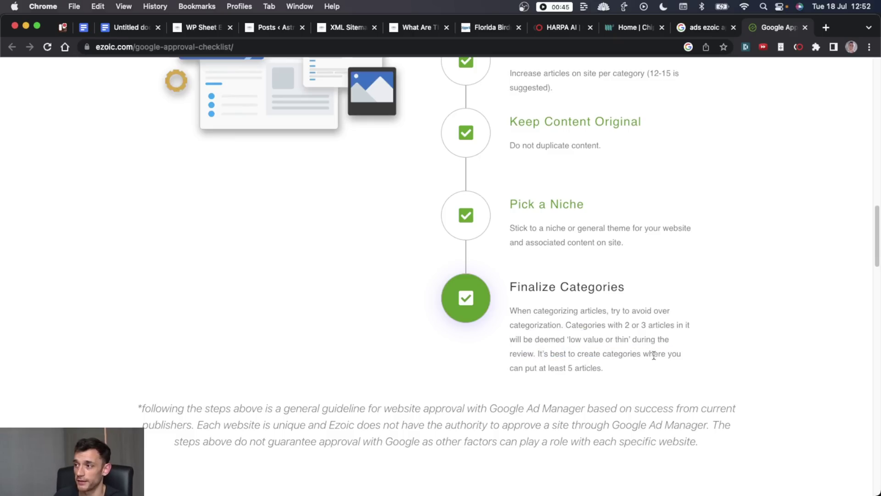
pyautogui.tripleClick(525, 322)
pyautogui.click(623, 374)
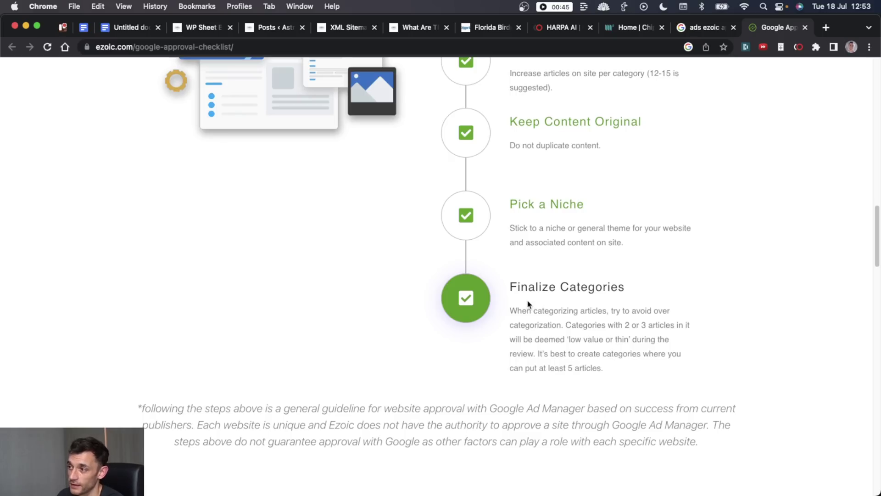
pyautogui.moveTo(567, 324); pyautogui.dragTo(604, 355)
pyautogui.click(604, 355)
pyautogui.moveTo(504, 302); pyautogui.dragTo(619, 368)
pyautogui.click(619, 368)
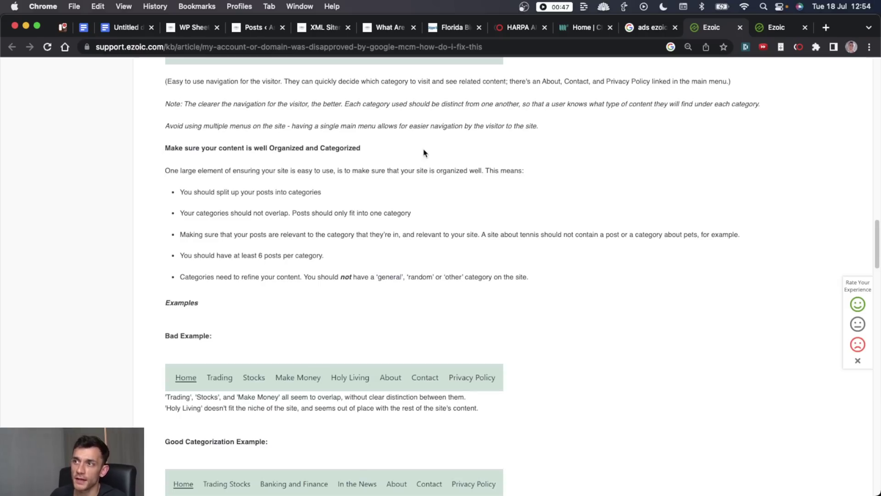
# Step: Examine the rules on well-organized and categorized content in Ezoic's support article about Google MCM disapproval
pyautogui.moveTo(165, 144); pyautogui.dragTo(356, 148)
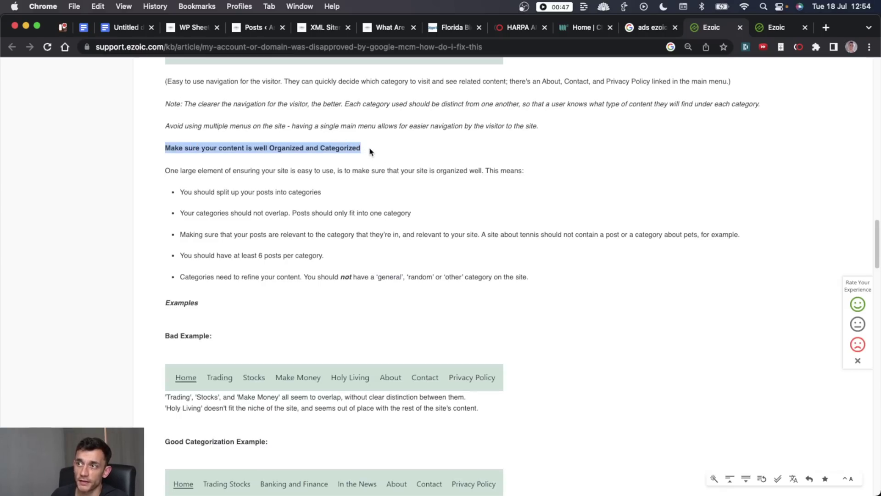
pyautogui.click(247, 218)
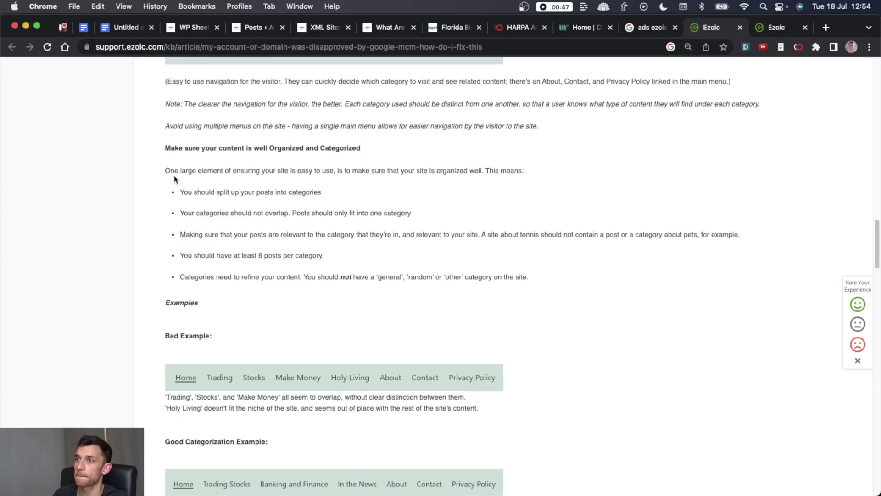
pyautogui.moveTo(179, 212); pyautogui.dragTo(416, 220)
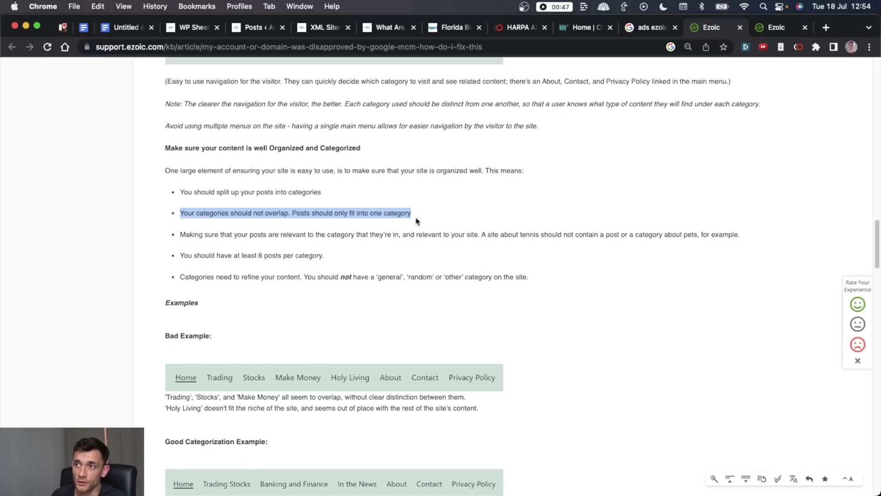
pyautogui.moveTo(179, 234); pyautogui.dragTo(751, 237)
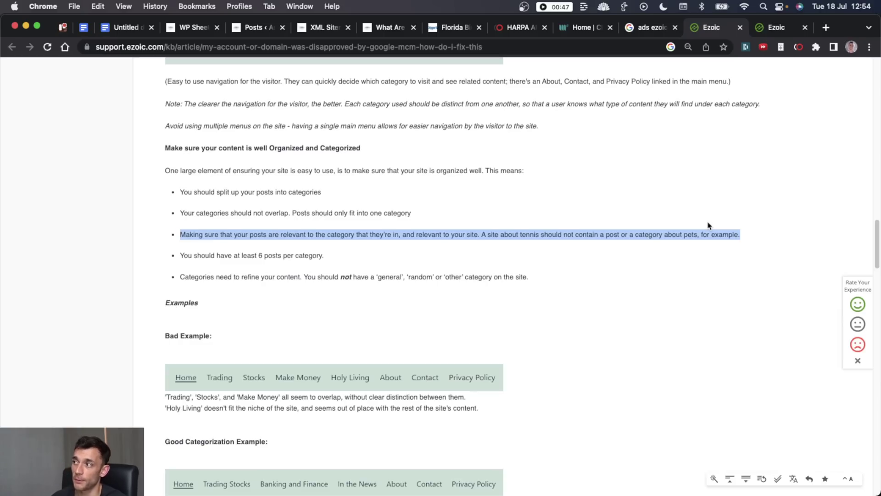
pyautogui.click(351, 236)
pyautogui.moveTo(179, 277); pyautogui.dragTo(589, 282)
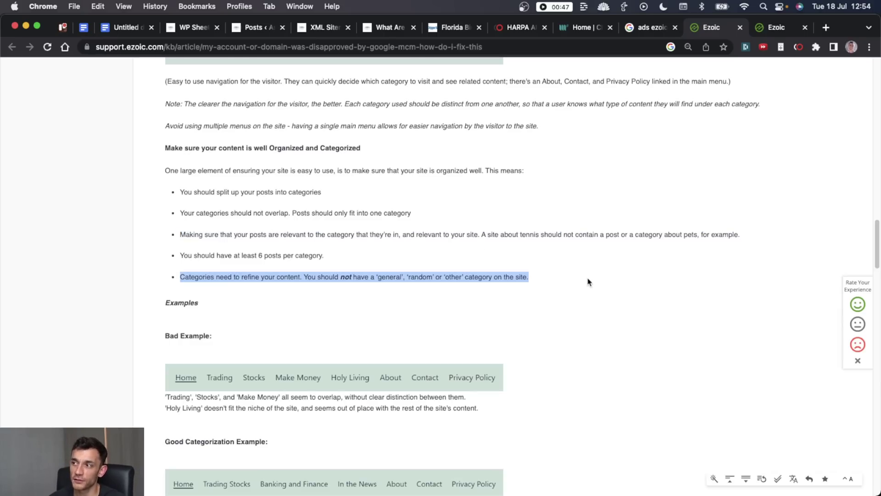
# Step: Read the bad and good categorization examples in Ezoic's support article, then close the Ezoic articles and the search results
pyautogui.scroll(-5, 601, 286)
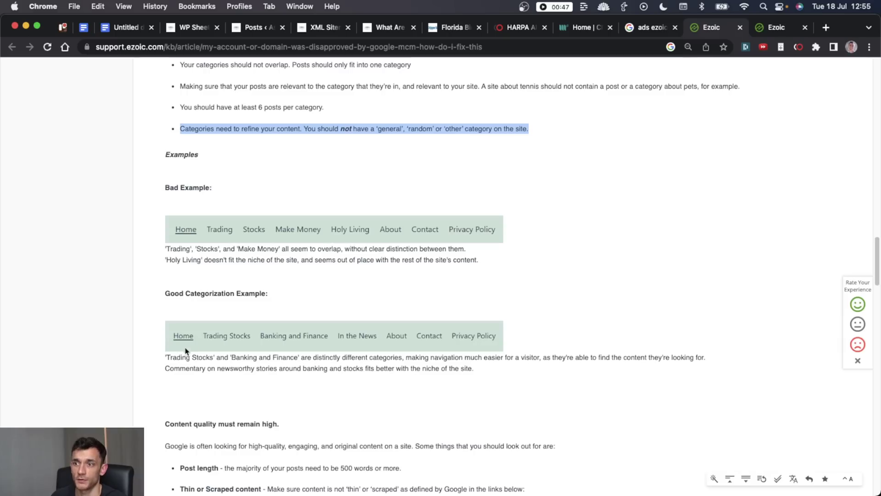
pyautogui.moveTo(170, 358); pyautogui.dragTo(309, 357)
pyautogui.click(320, 353)
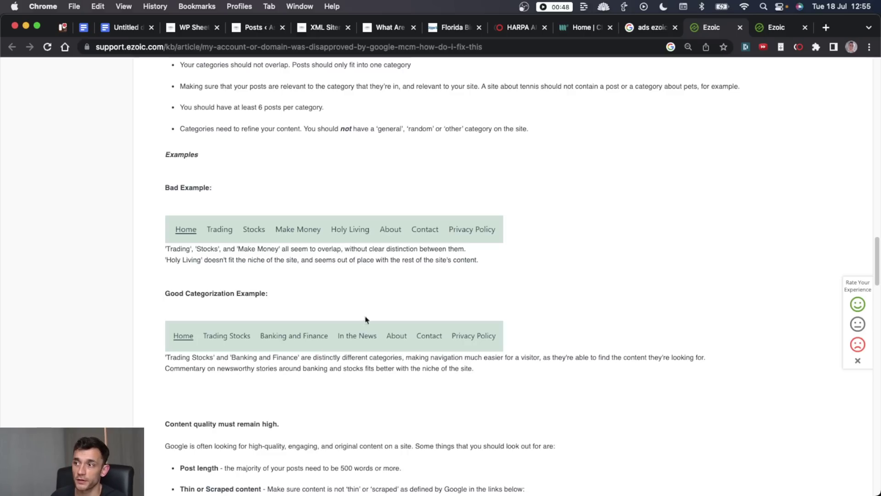
pyautogui.scroll(20, 390, 299)
pyautogui.press('super+w')
pyautogui.press('super+w')
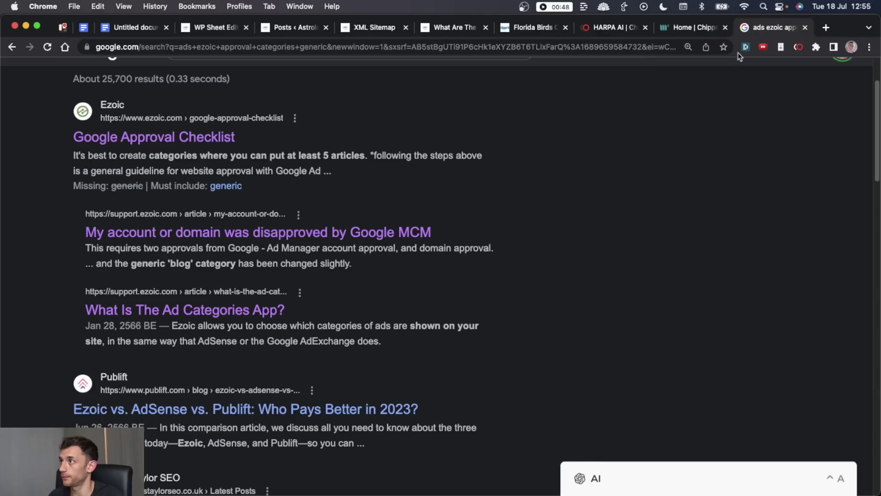
pyautogui.press('super+w')
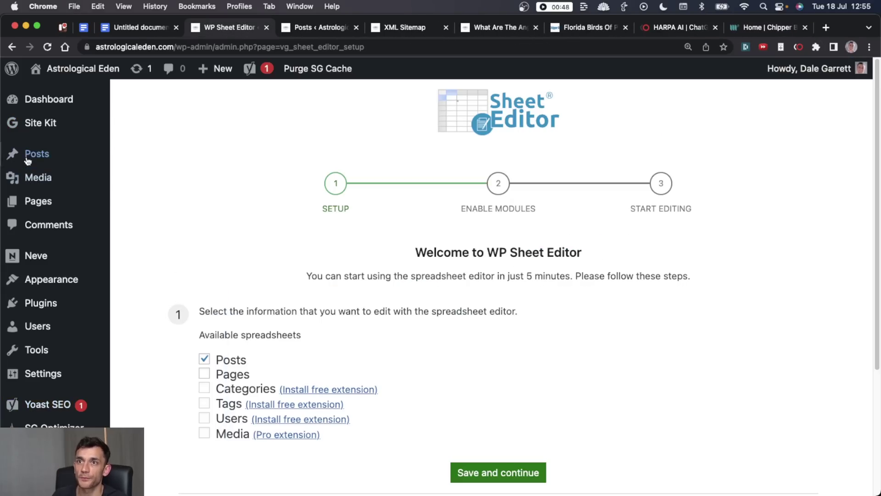
# Step: Return to the posts list, rerun the "angel numbers" search within Uncategorized, and look through the listed posts
pyautogui.click(331, 29)
pyautogui.click(428, 153)
pyautogui.click(443, 171)
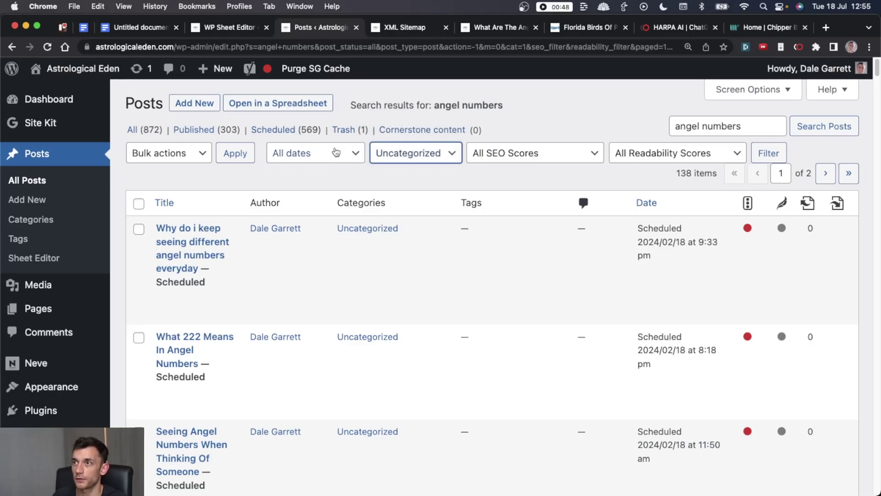
pyautogui.click(749, 127)
pyautogui.press('Return')
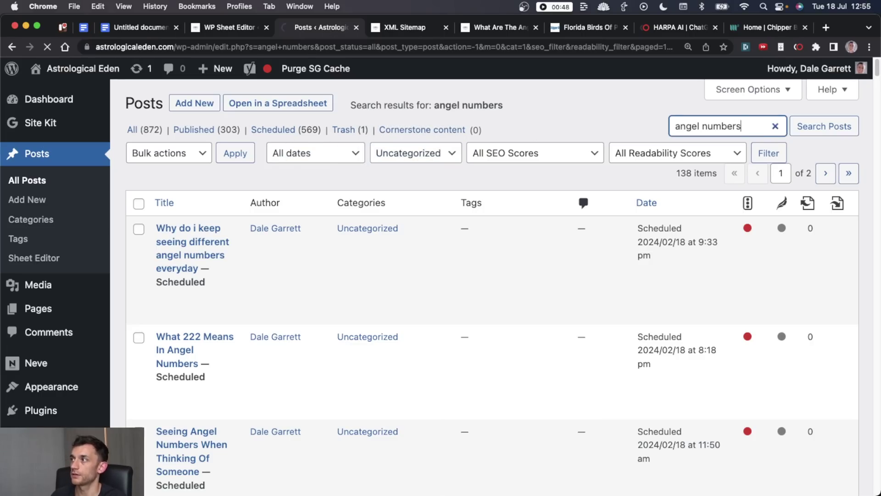
pyautogui.press('super+minus')
pyautogui.press('super+minus')
pyautogui.press('super+minus')
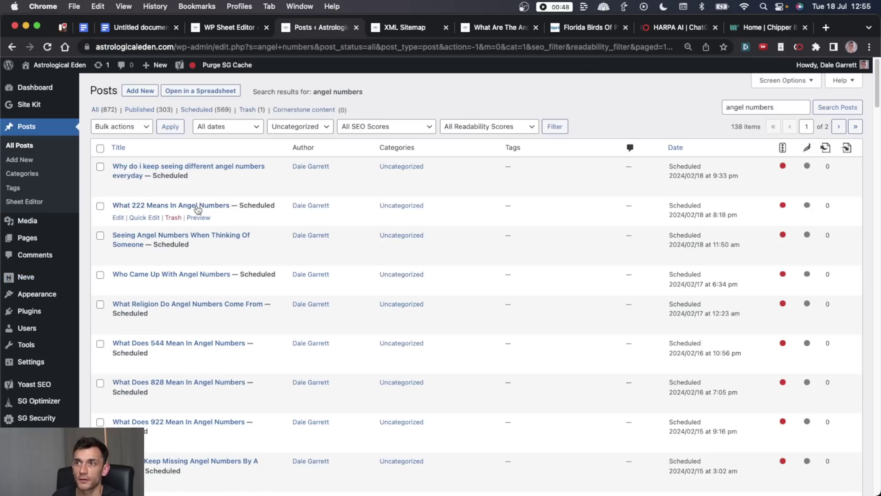
pyautogui.scroll(-20, 203, 228)
pyautogui.scroll(20, 436, 209)
pyautogui.scroll(5, 436, 209)
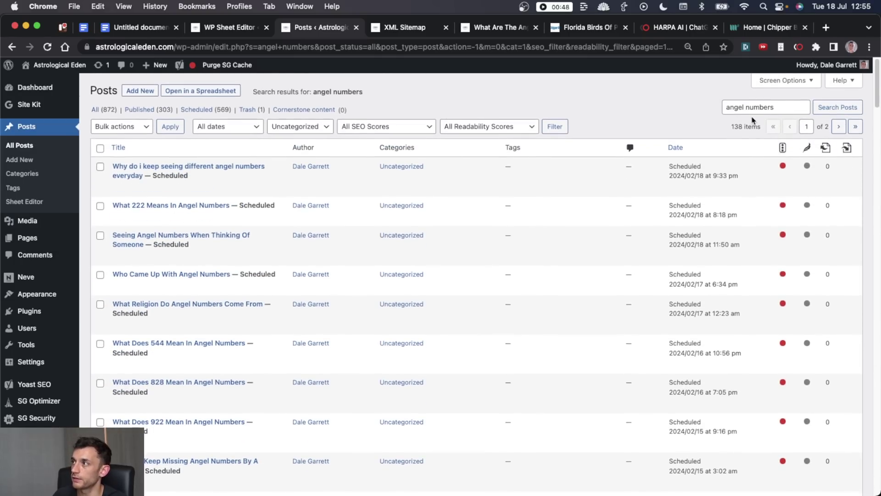
# Step: Bulk edit all posts on the first page of the "angel numbers" results to add the Angel Numbers category
pyautogui.click(98, 147)
pyautogui.click(120, 127)
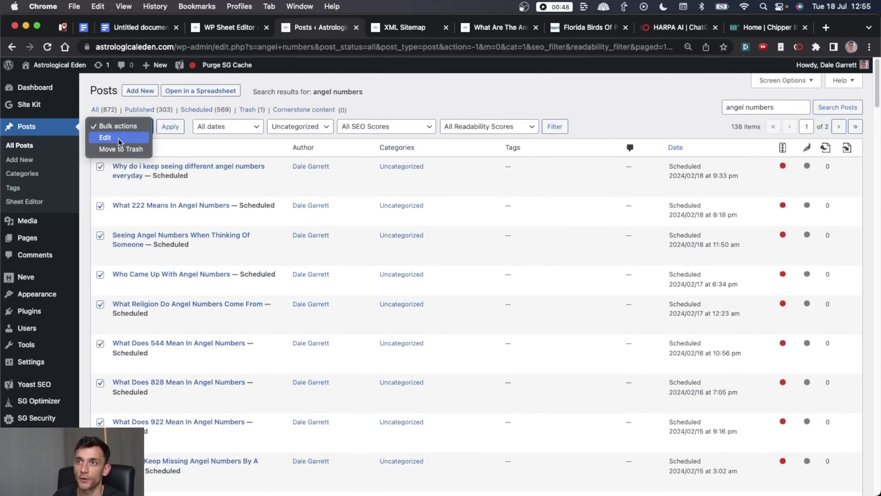
pyautogui.click(120, 138)
pyautogui.click(168, 129)
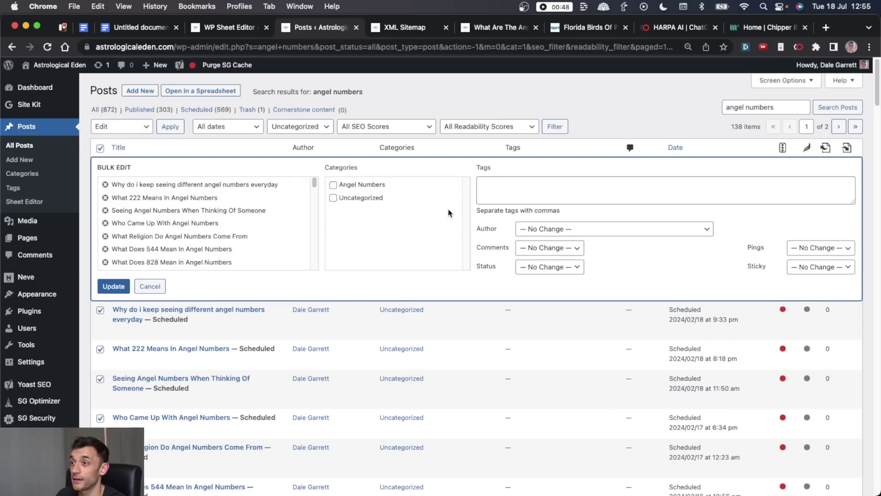
pyautogui.click(364, 189)
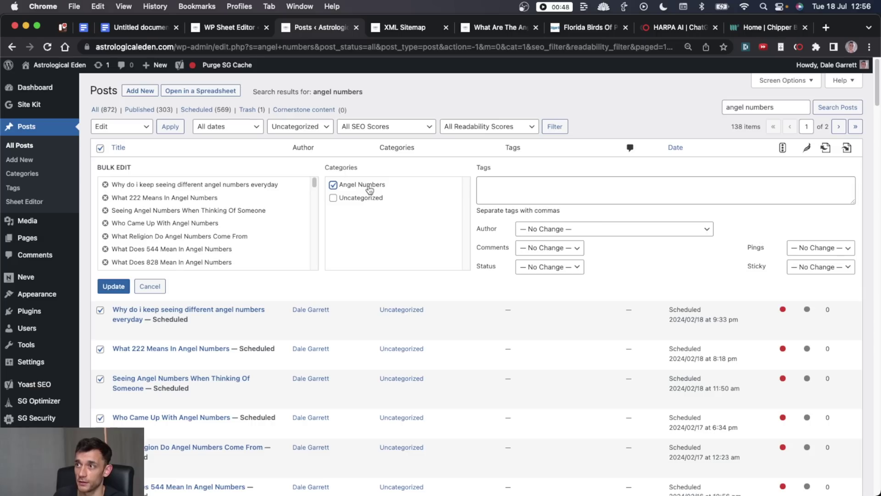
pyautogui.click(114, 287)
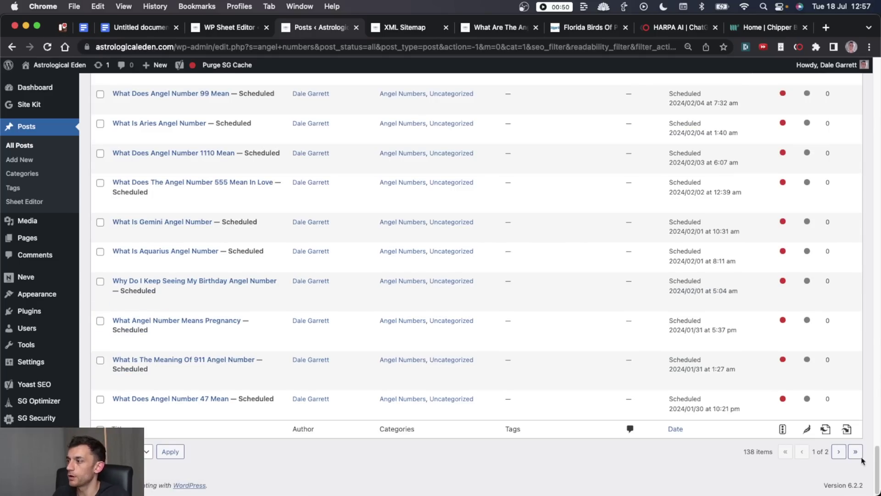
# Step: Add the Angel Numbers category to all posts on the second page of the results with a bulk edit
pyautogui.click(839, 451)
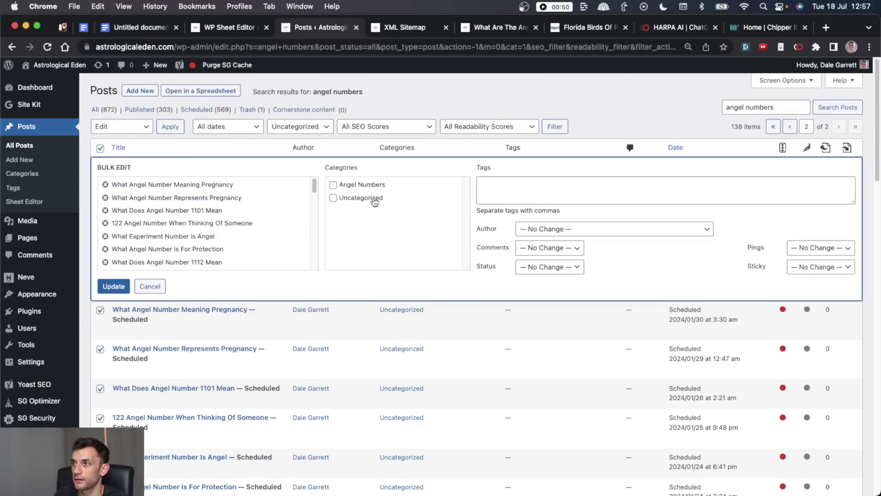
pyautogui.click(358, 186)
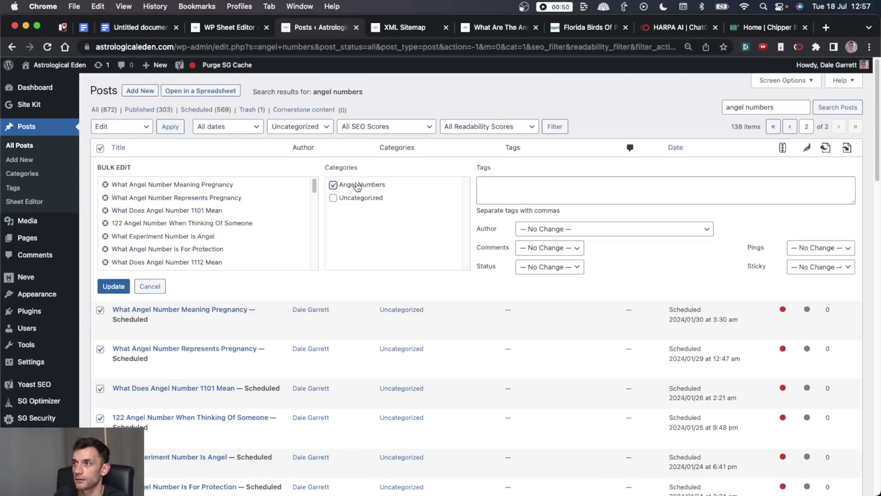
pyautogui.click(114, 286)
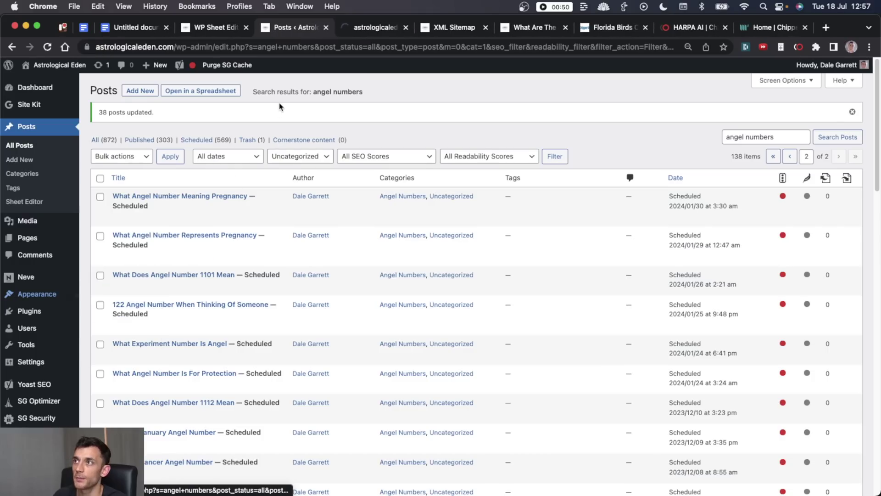
# Step: Add the Angel Numbers category to the Main Menu between About Us and Privacy Policy, and save the menu
pyautogui.moveTo(64, 296)
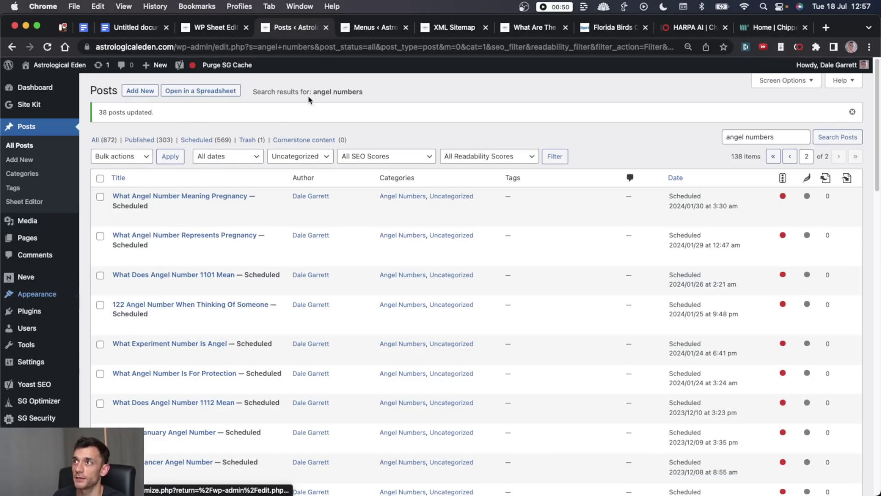
pyautogui.click(374, 28)
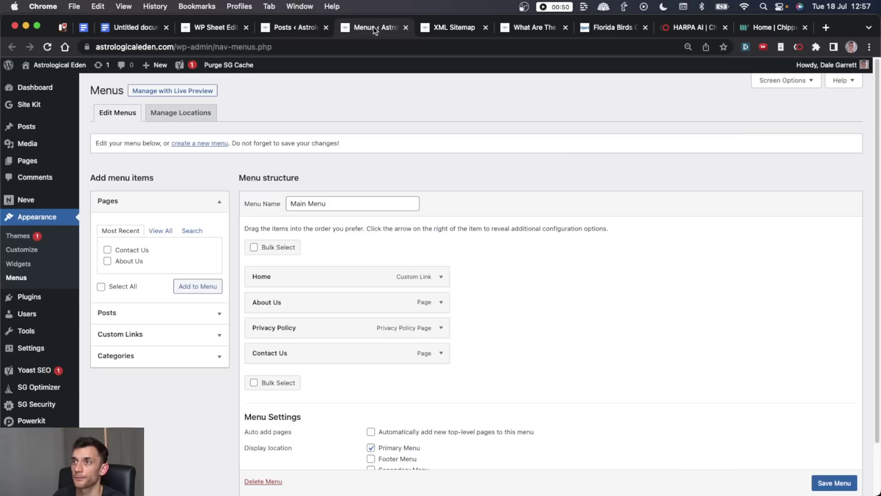
pyautogui.click(161, 356)
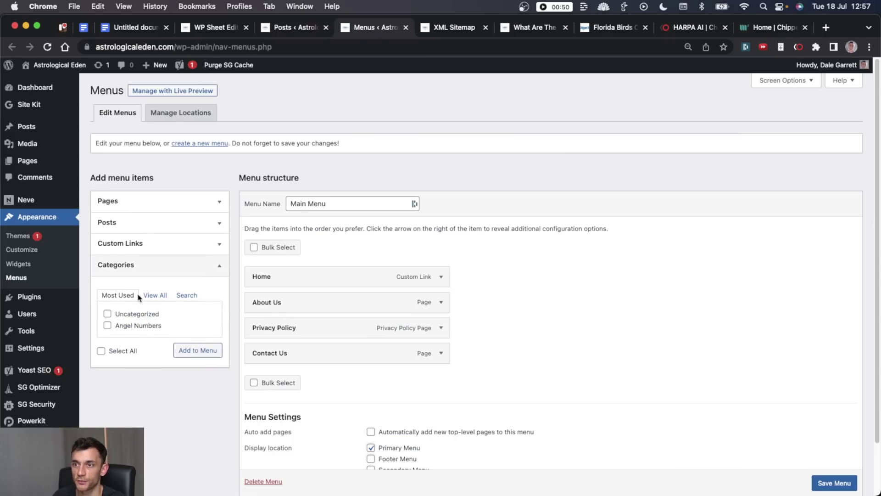
pyautogui.click(190, 351)
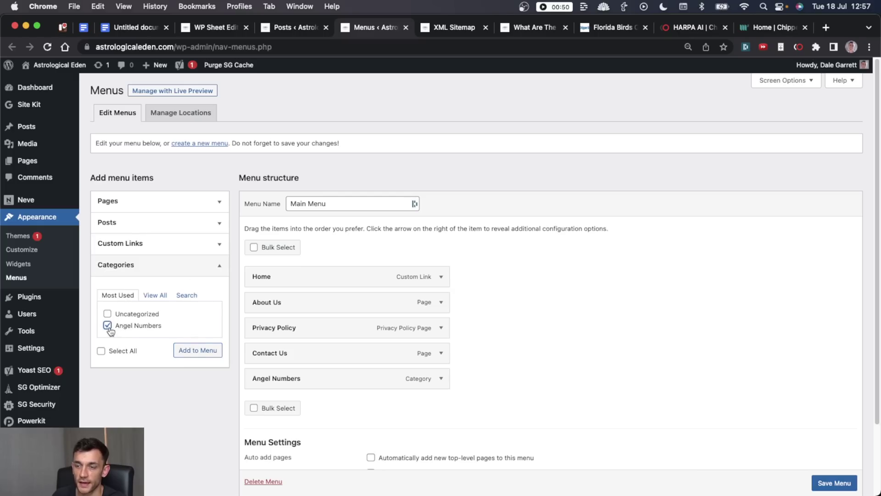
pyautogui.moveTo(281, 380); pyautogui.dragTo(248, 333)
pyautogui.scroll(-3, 620, 308)
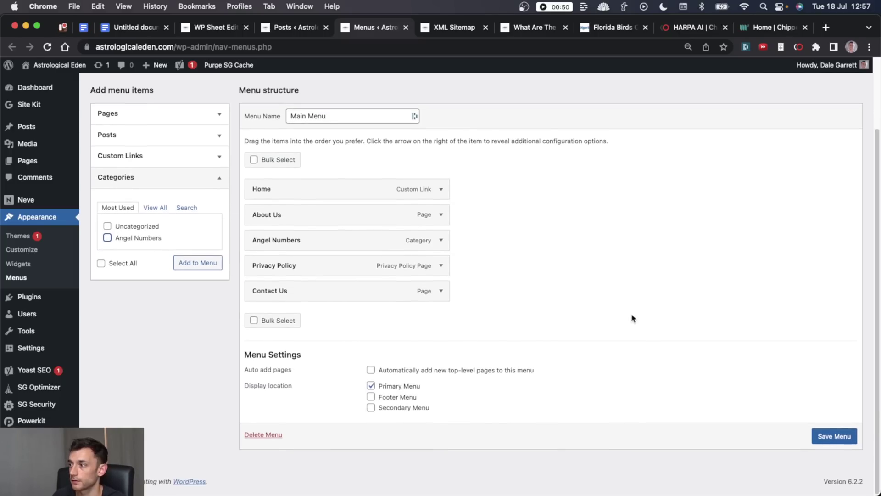
pyautogui.click(832, 442)
# Step: Check the XML sitemap for the next topic and create a new post category named Astrology
pyautogui.click(454, 27)
pyautogui.scroll(-5, 685, 274)
pyautogui.scroll(2, 685, 274)
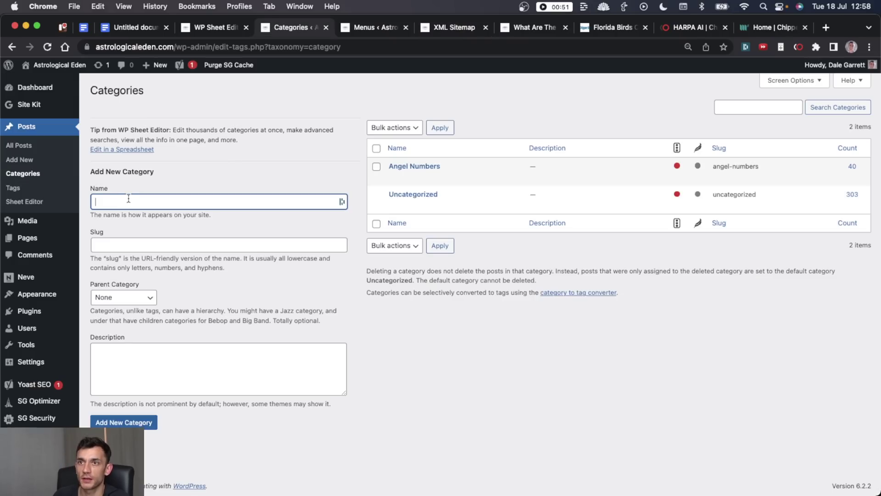
pyautogui.click(125, 245)
pyautogui.press('Return')
# Step: Search all posts for "Astrology" and filter the results by the Uncategorized category
pyautogui.click(21, 146)
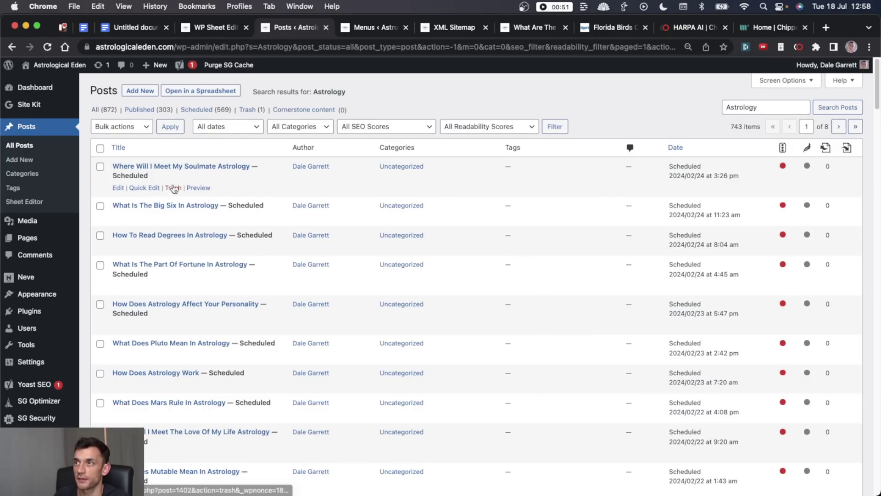
pyautogui.click(300, 126)
pyautogui.click(294, 137)
pyautogui.click(555, 126)
# Step: Select all posts on the first results page for bulk editing, choose the Astrology category, and close the bulk editor without updating
pyautogui.click(100, 148)
pyautogui.click(122, 126)
pyautogui.click(121, 137)
pyautogui.click(171, 128)
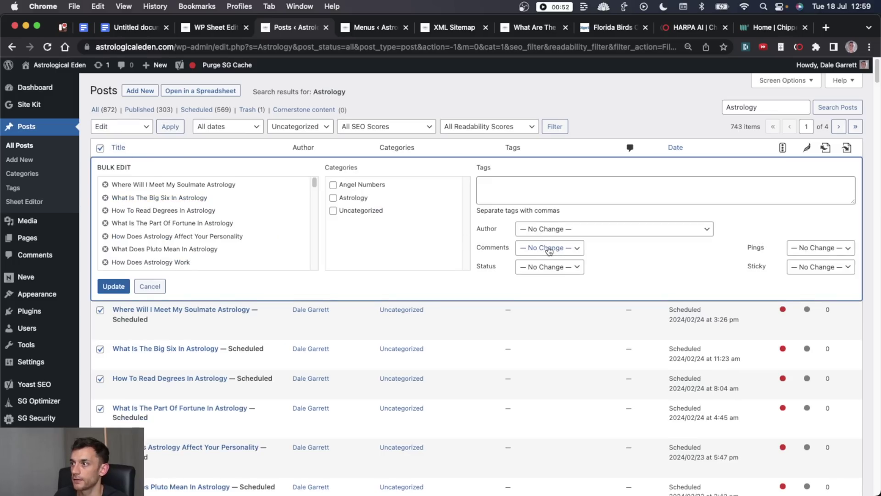
pyautogui.click(352, 197)
pyautogui.scroll(-2, 158, 216)
pyautogui.click(150, 286)
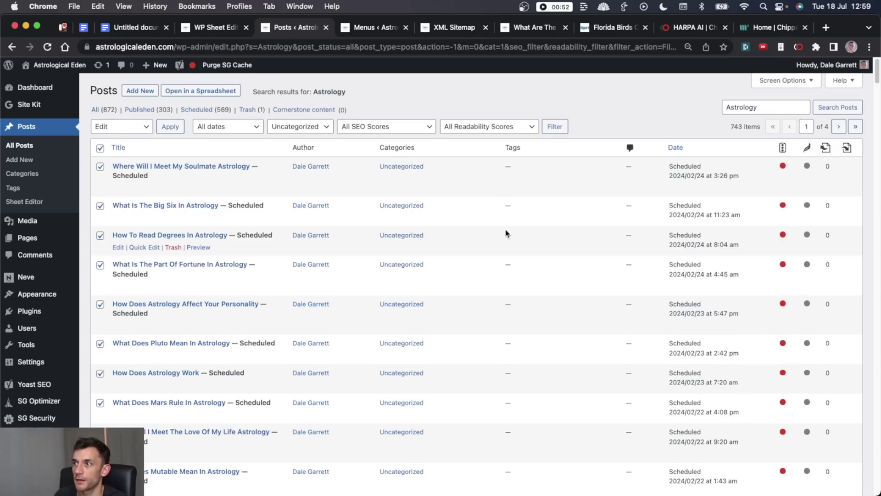
# Step: Find the post "What Does 222 Mean In Astrology?" and change its categories from Angel Numbers and Uncategorized to Astrology only
pyautogui.scroll(-10, 315, 219)
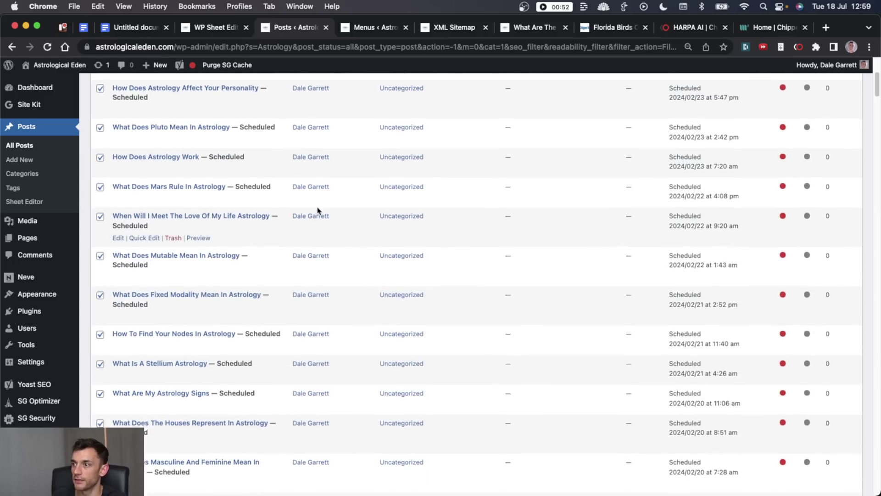
pyautogui.scroll(-20, 312, 249)
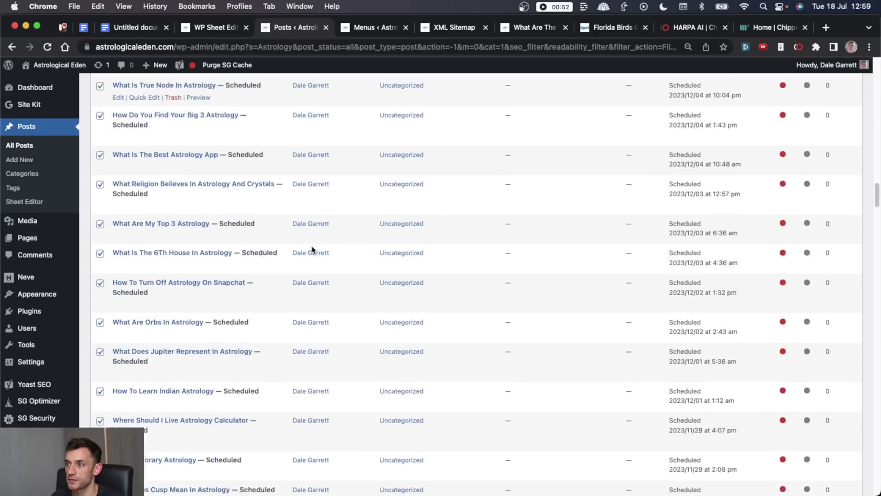
pyautogui.scroll(-4, 312, 251)
pyautogui.scroll(4, 311, 250)
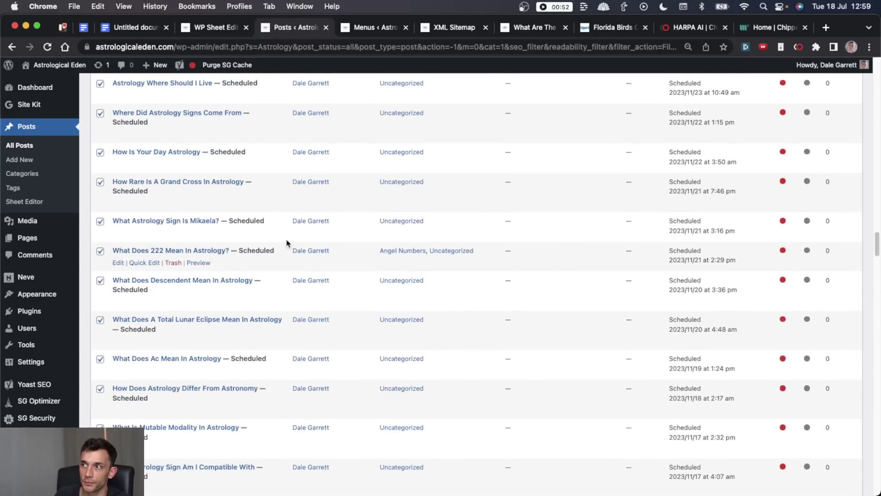
pyautogui.click(144, 263)
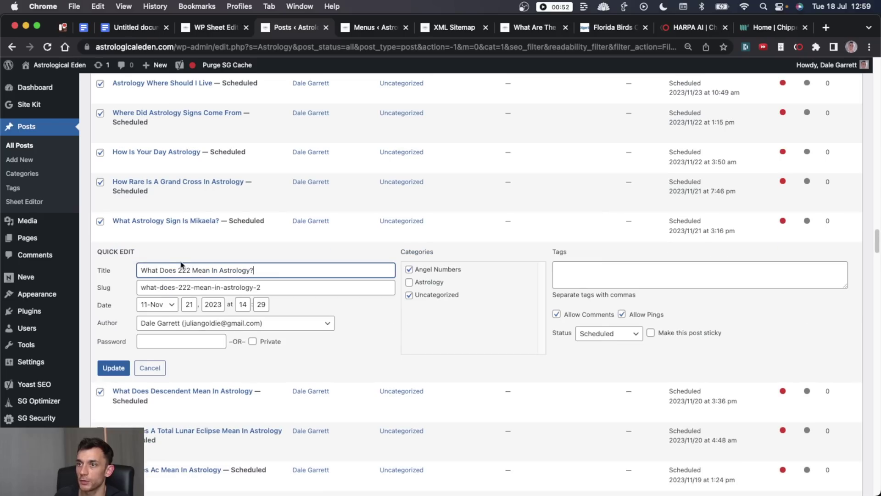
pyautogui.click(439, 270)
pyautogui.click(425, 299)
pyautogui.press('Return')
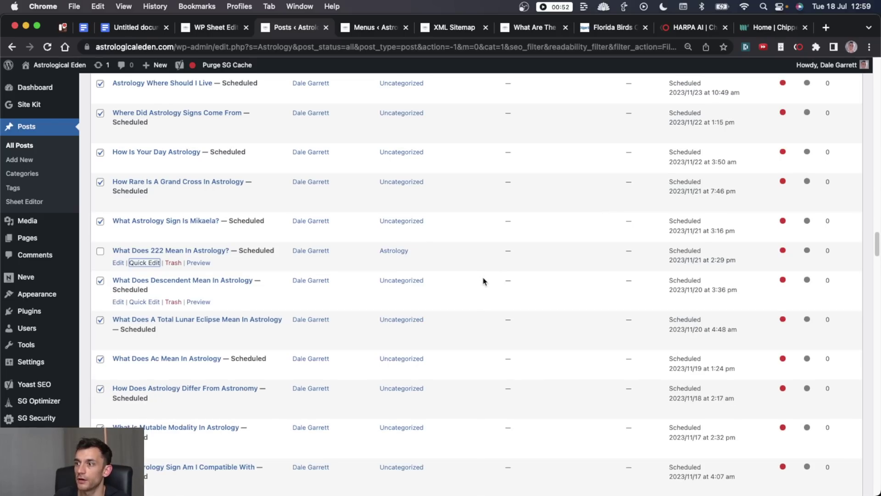
# Step: Review the selected Astrology search results on the first page and bulk-assign them to the Astrology category
pyautogui.scroll(-20, 483, 281)
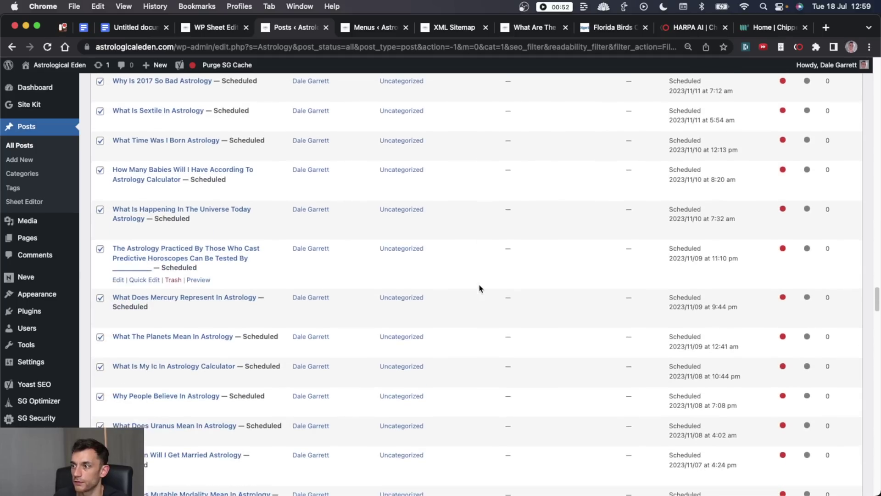
pyautogui.scroll(-20, 480, 288)
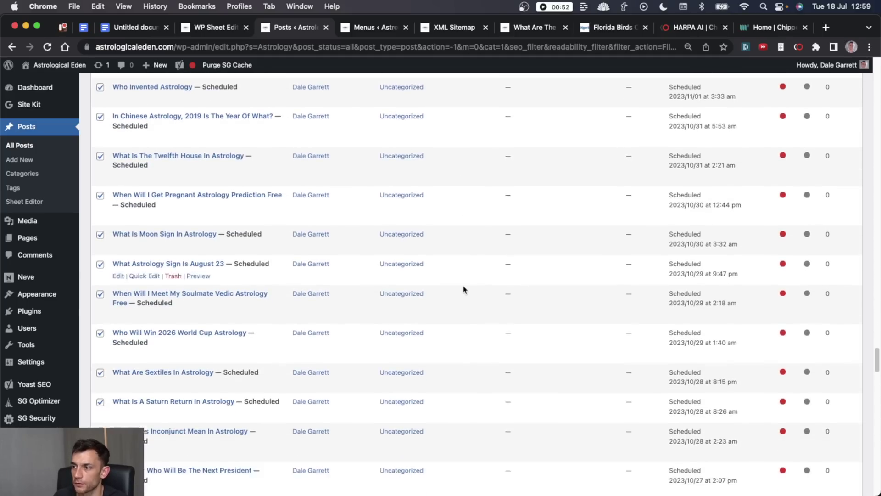
pyautogui.scroll(-20, 464, 290)
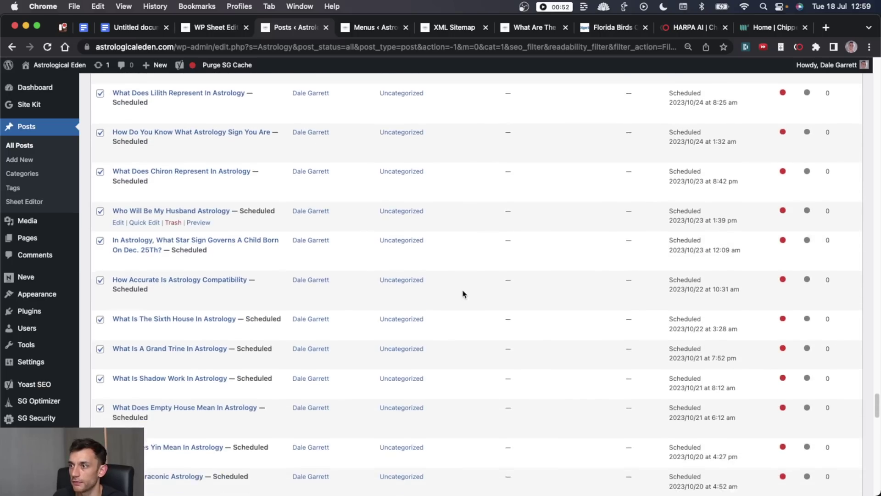
pyautogui.scroll(-6, 463, 294)
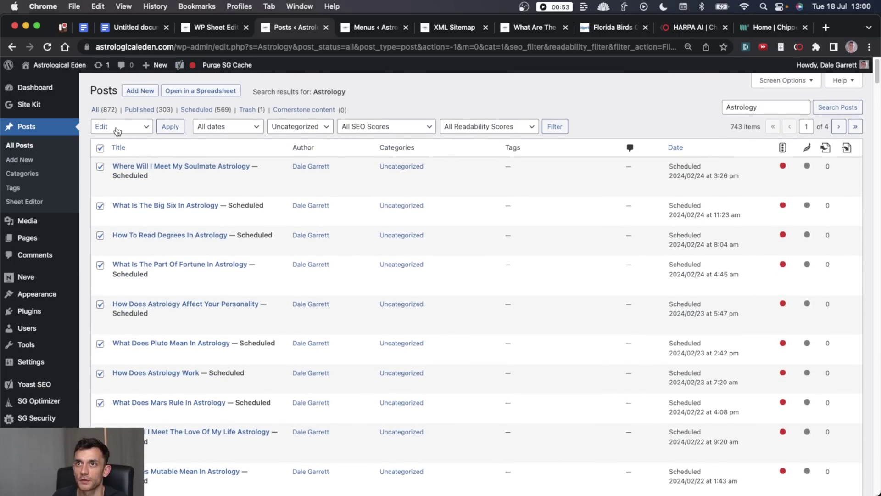
pyautogui.click(177, 130)
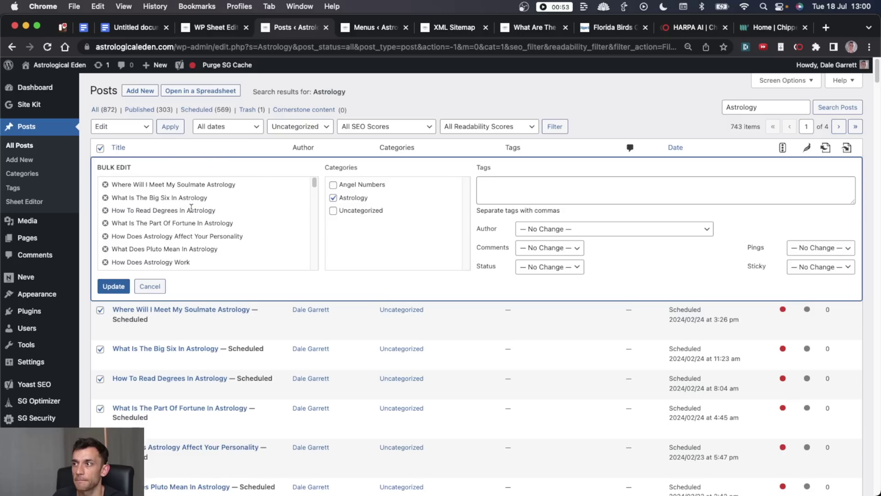
pyautogui.scroll(-15, 192, 208)
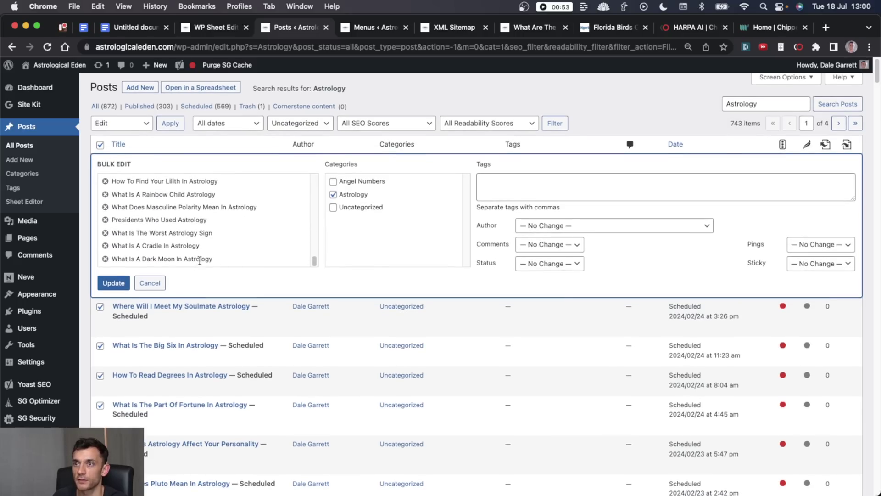
pyautogui.scroll(15, 200, 260)
pyautogui.click(113, 283)
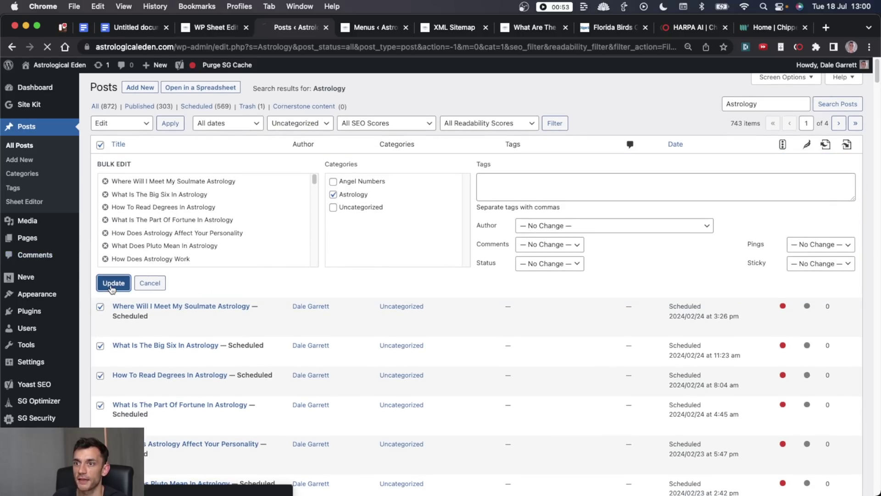
# Step: Add the Astrology category to the Main Menu and place it between Angel Numbers and Privacy Policy
pyautogui.click(358, 30)
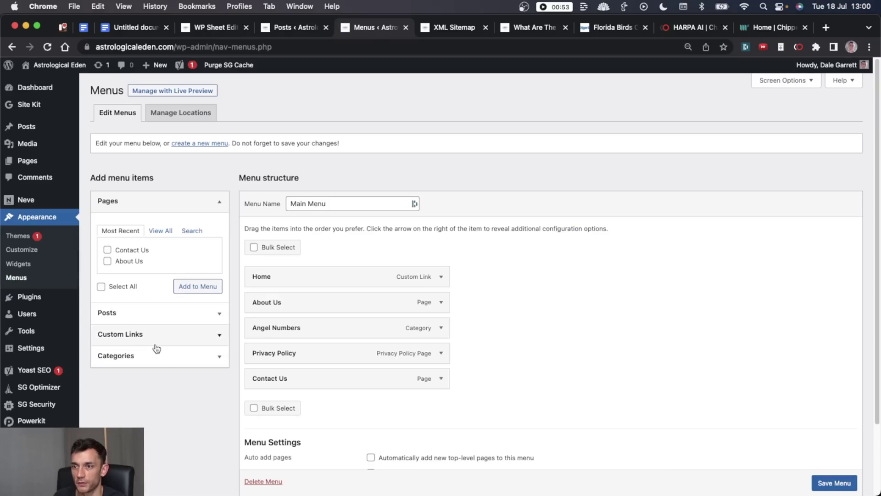
pyautogui.click(156, 352)
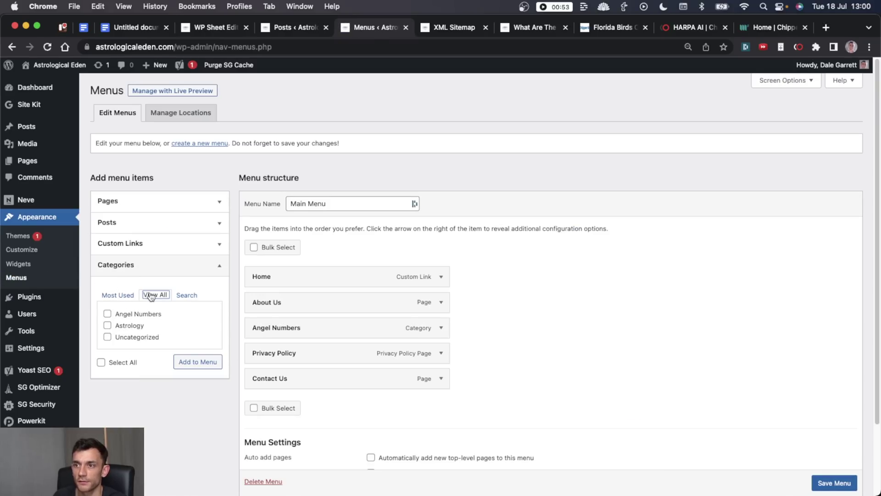
pyautogui.click(107, 325)
pyautogui.click(200, 362)
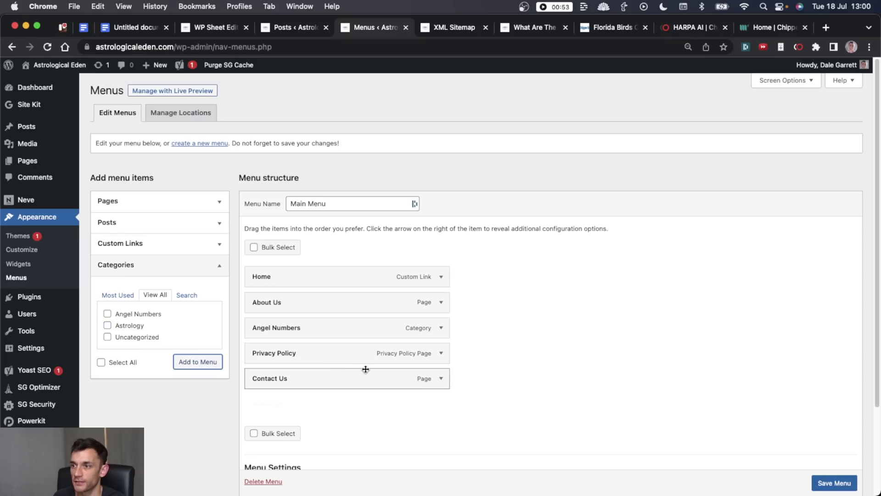
pyautogui.moveTo(272, 402); pyautogui.dragTo(276, 356)
pyautogui.scroll(-3, 592, 328)
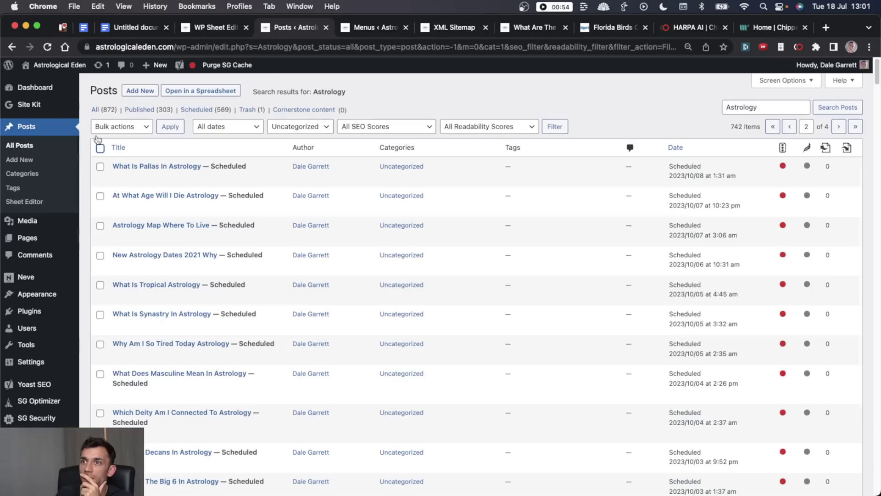
# Step: Select all posts on the second Astrology results page and search the page text for "angel number"
pyautogui.click(99, 143)
pyautogui.scroll(-20, 159, 240)
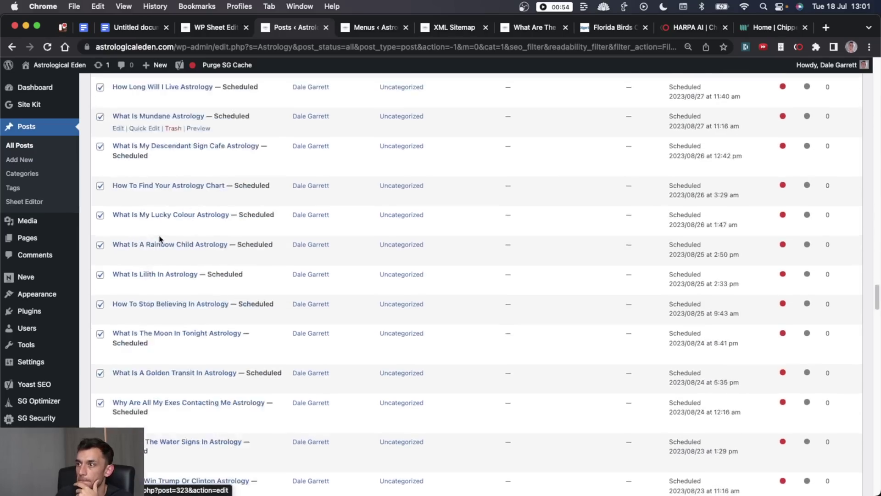
pyautogui.scroll(15, 161, 240)
pyautogui.scroll(-8, 404, 257)
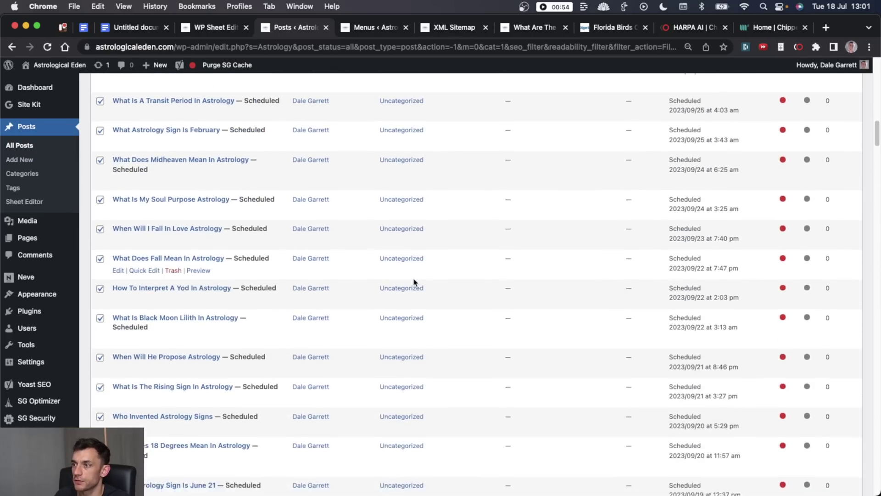
pyautogui.scroll(-20, 414, 282)
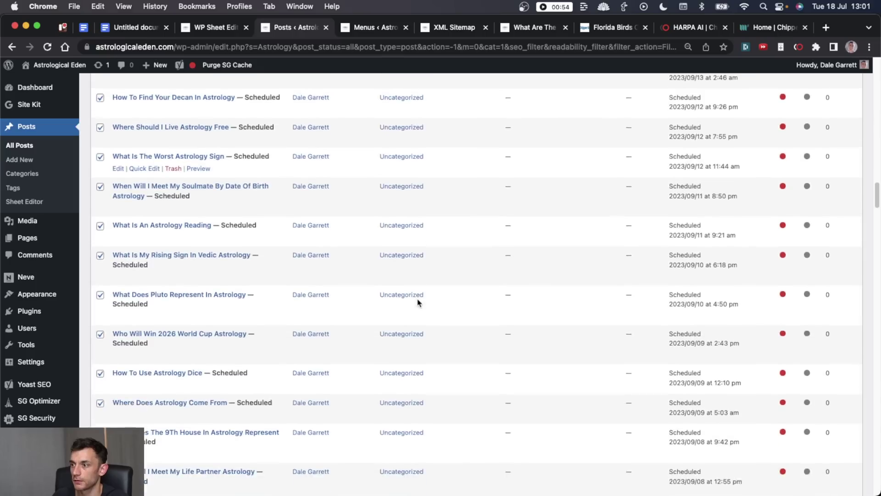
pyautogui.scroll(-8, 417, 302)
pyautogui.press('super+f')
pyautogui.write('angel number')
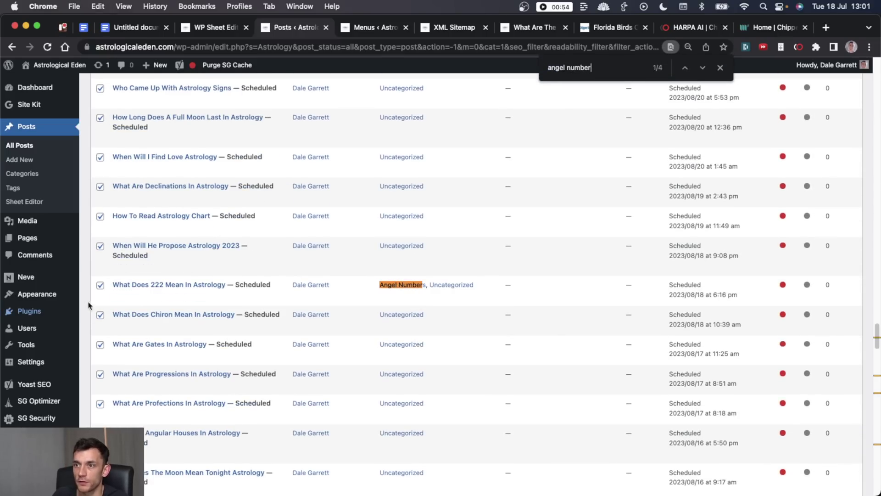
# Step: Set the post "What Does 222 Mean In Astrology" to Astrology only and open "What Does 1111 Mean In Astrology" for quick editing
pyautogui.click(139, 297)
pyautogui.click(441, 330)
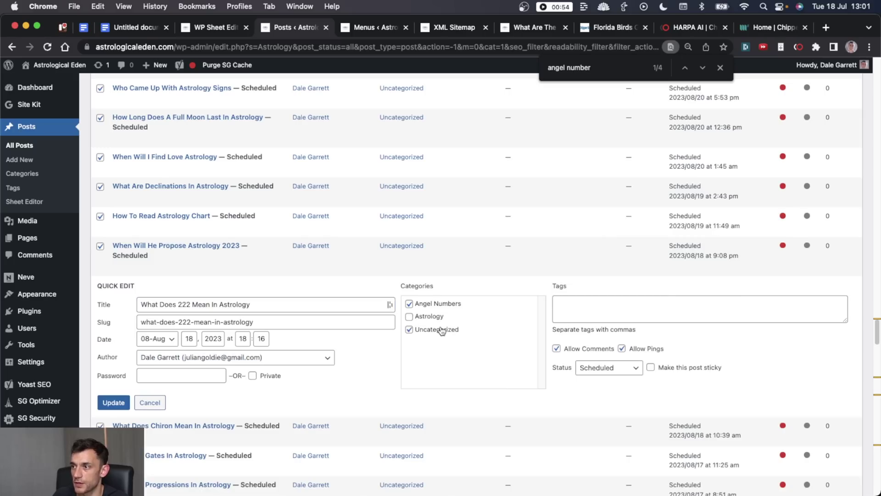
pyautogui.click(114, 403)
pyautogui.press('super+f')
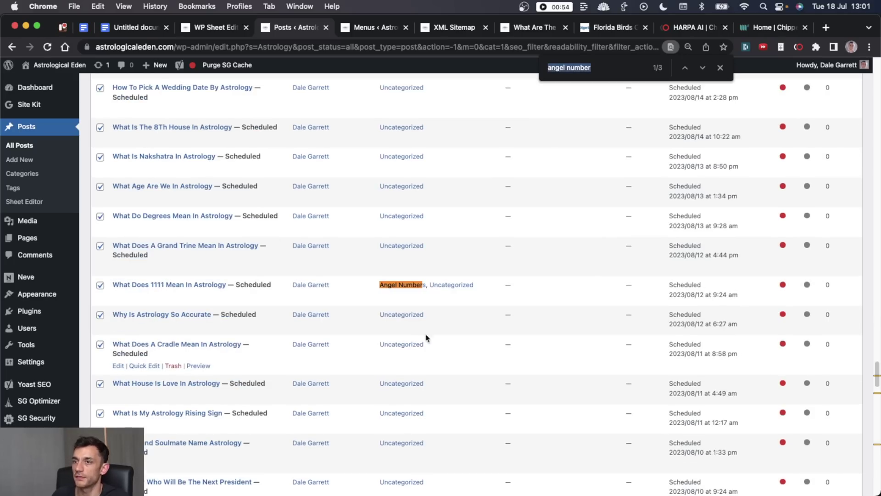
pyautogui.click(143, 295)
# Step: Bulk-assign the selected posts on the second results page to the Astrology category
pyautogui.scroll(20, 390, 305)
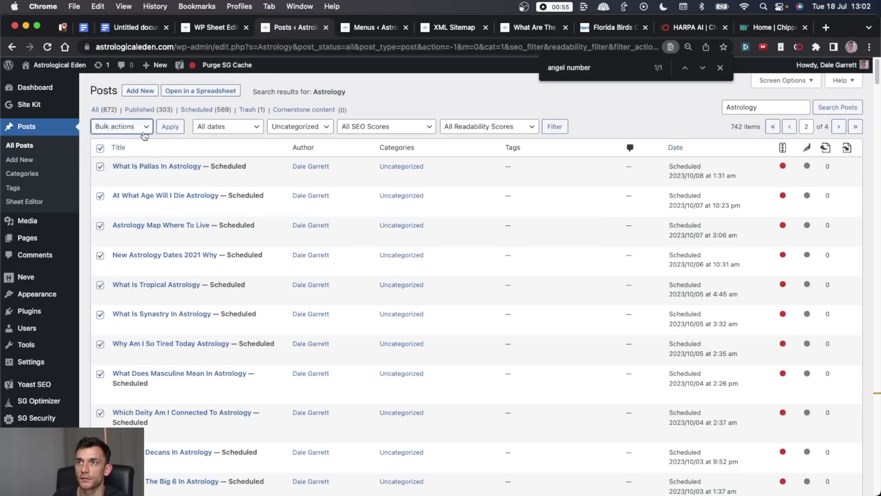
pyautogui.click(169, 128)
pyautogui.click(333, 198)
pyautogui.click(114, 286)
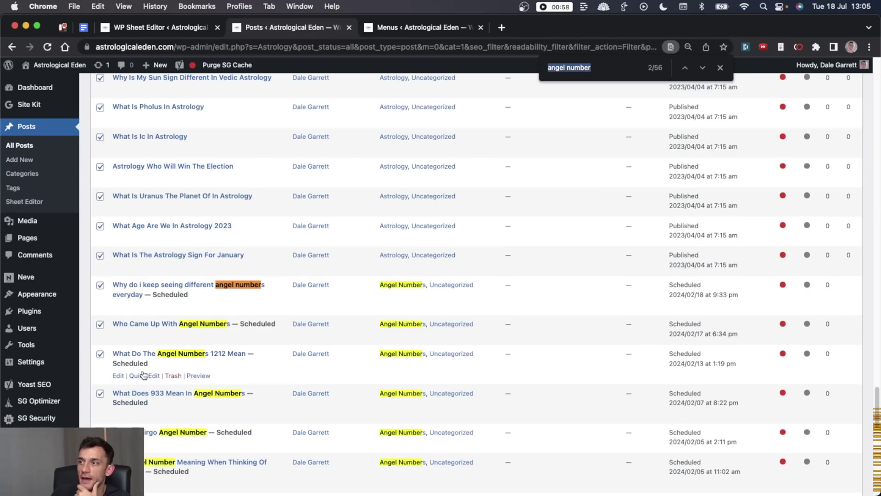
# Step: Deselect the posts already categorized under Angel Numbers on the last Astrology results page
pyautogui.scroll(-2, 143, 376)
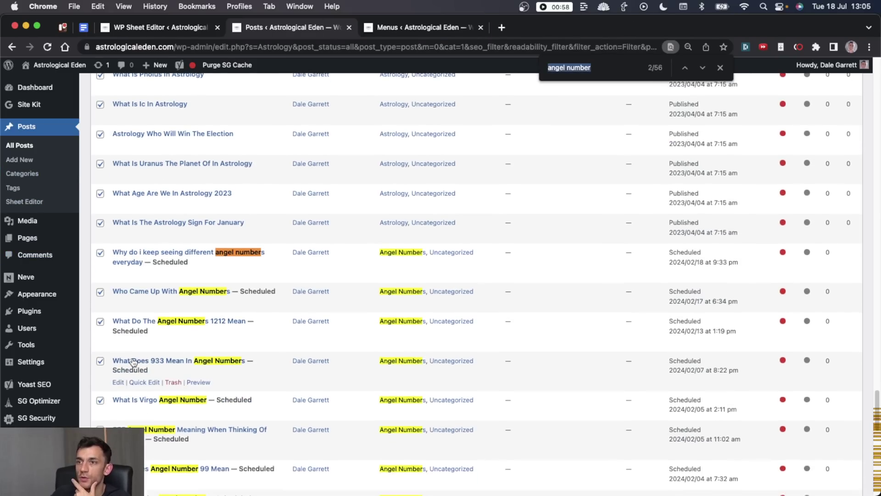
pyautogui.click(100, 252)
pyautogui.click(100, 292)
pyautogui.scroll(-3, 103, 289)
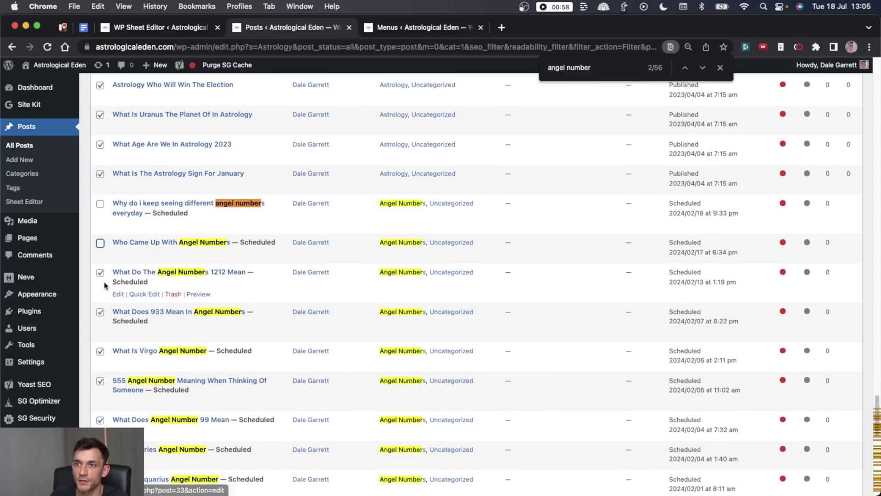
pyautogui.click(102, 279)
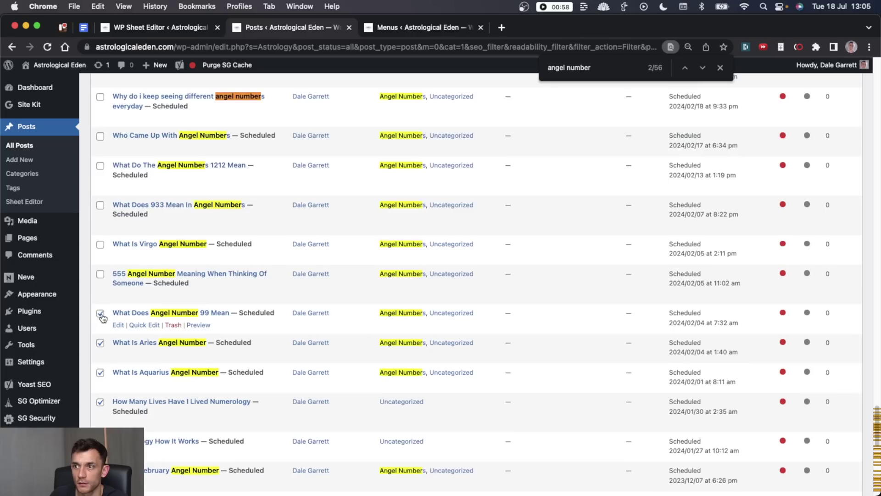
pyautogui.click(100, 313)
pyautogui.click(100, 343)
pyautogui.scroll(-4, 103, 379)
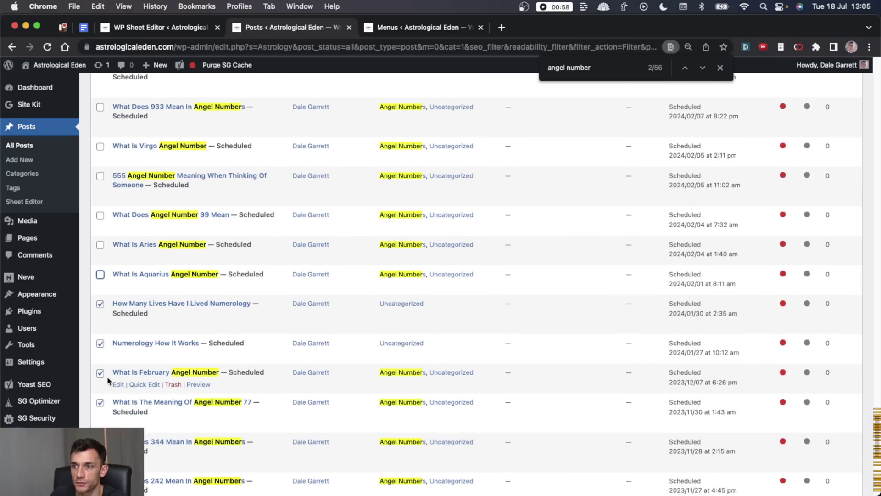
pyautogui.scroll(-10, 112, 375)
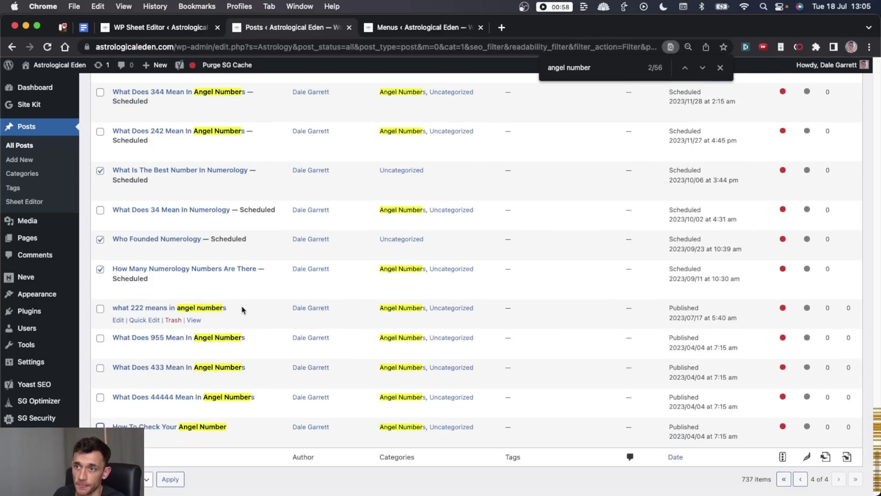
# Step: Bulk-assign the posts still selected on the last results page to the Astrology category
pyautogui.scroll(1, 220, 360)
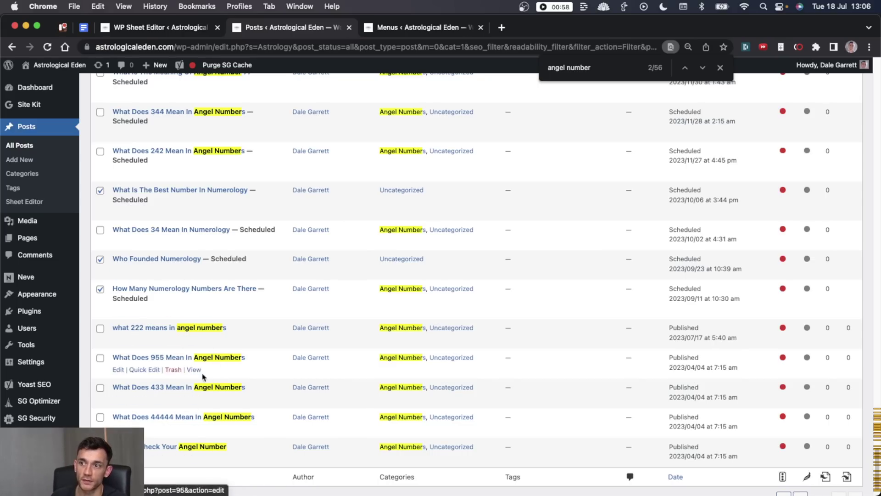
pyautogui.scroll(20, 261, 257)
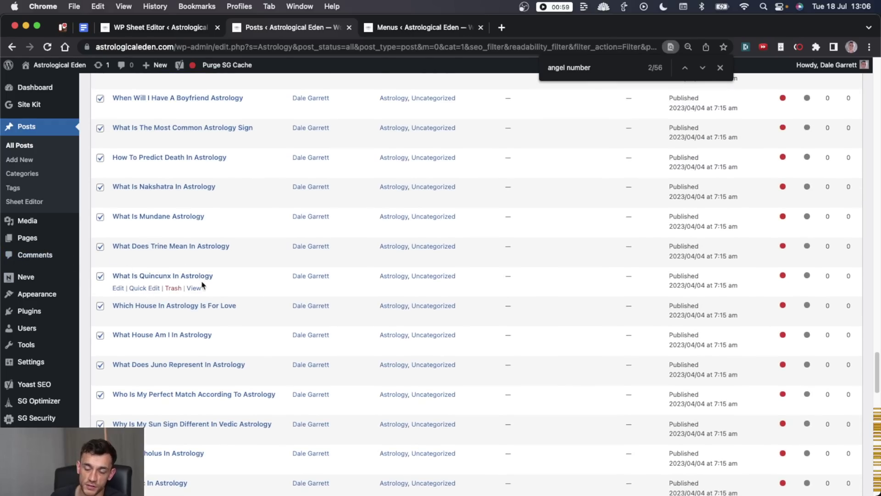
pyautogui.scroll(15, 811, 322)
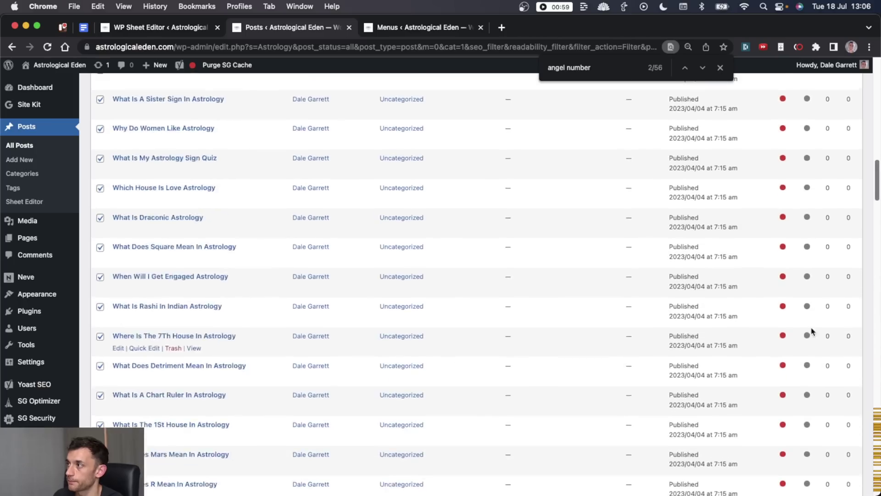
pyautogui.click(130, 133)
pyautogui.click(131, 137)
pyautogui.click(169, 128)
pyautogui.click(360, 205)
pyautogui.click(114, 286)
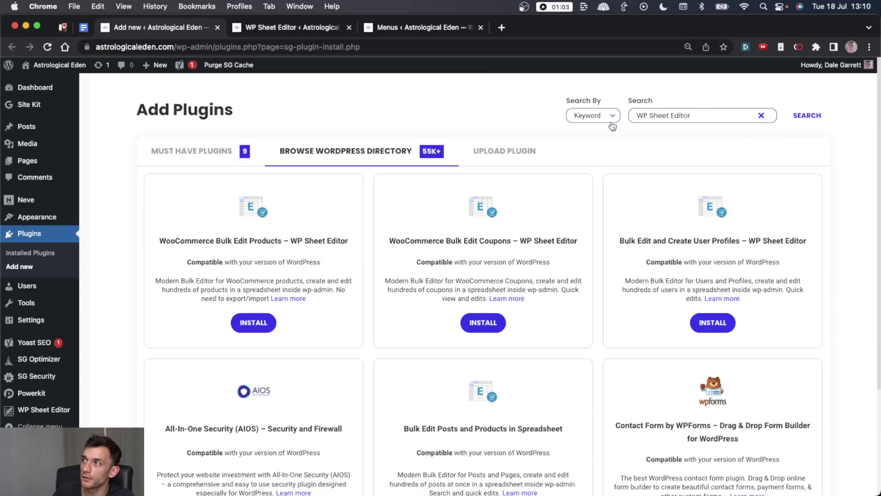
# Step: Highlight the WP Sheet Editor plugin search term, switch to WP Sheet Editor and go through the Taxonomy Terms extension setup
pyautogui.moveTo(698, 116); pyautogui.dragTo(578, 119)
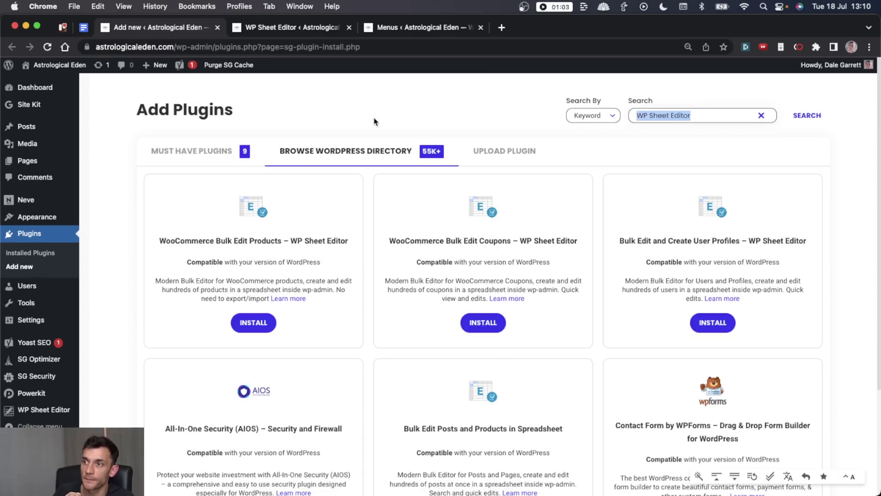
pyautogui.click(285, 30)
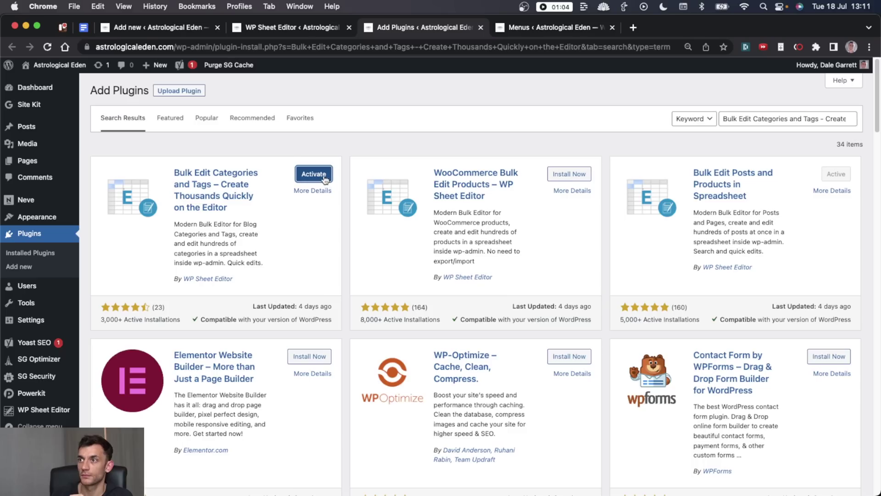
pyautogui.click(324, 178)
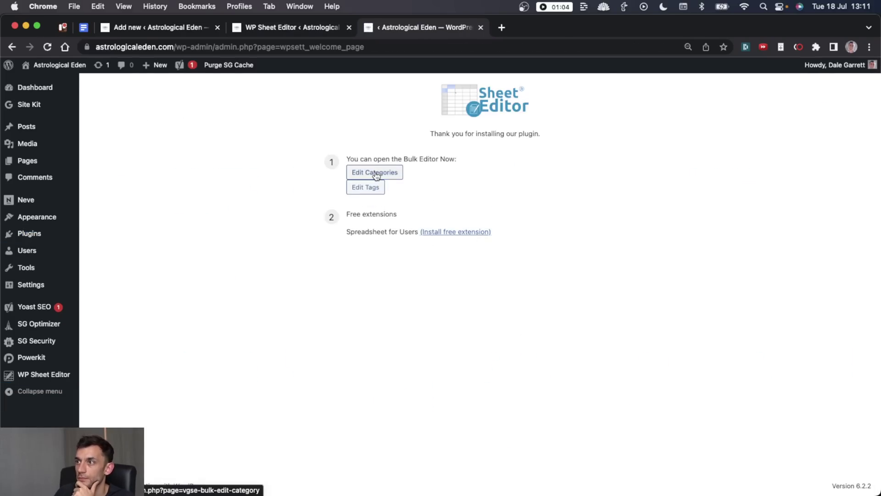
pyautogui.click(376, 175)
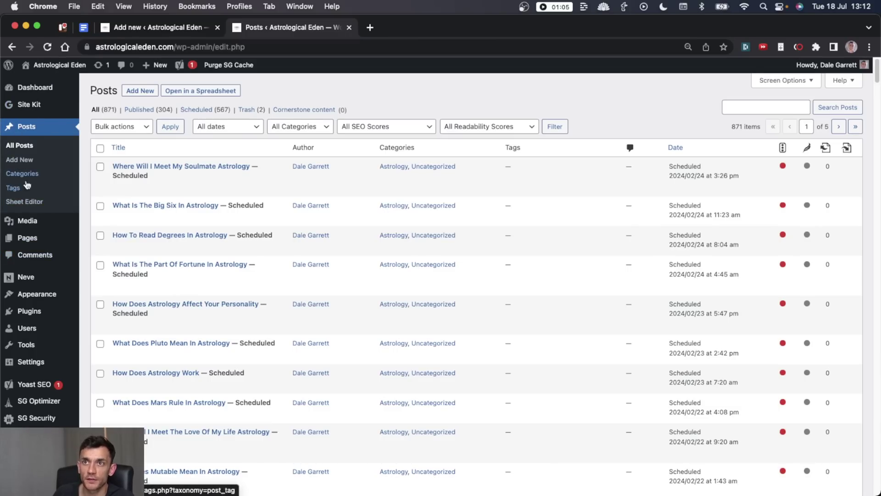
# Step: Open the posts in the Sheet Editor spreadsheet and widen the Categories column so full category names fit
pyautogui.click(27, 201)
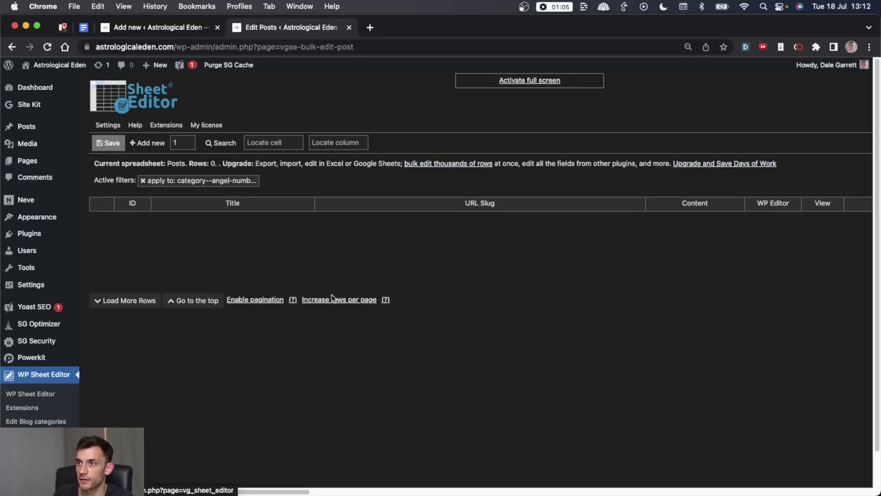
pyautogui.hscroll(10, 401, 264)
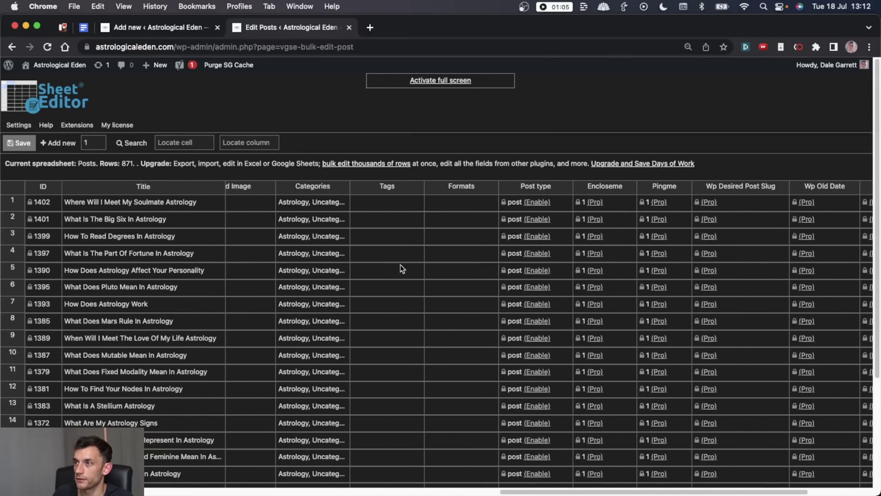
pyautogui.click(311, 202)
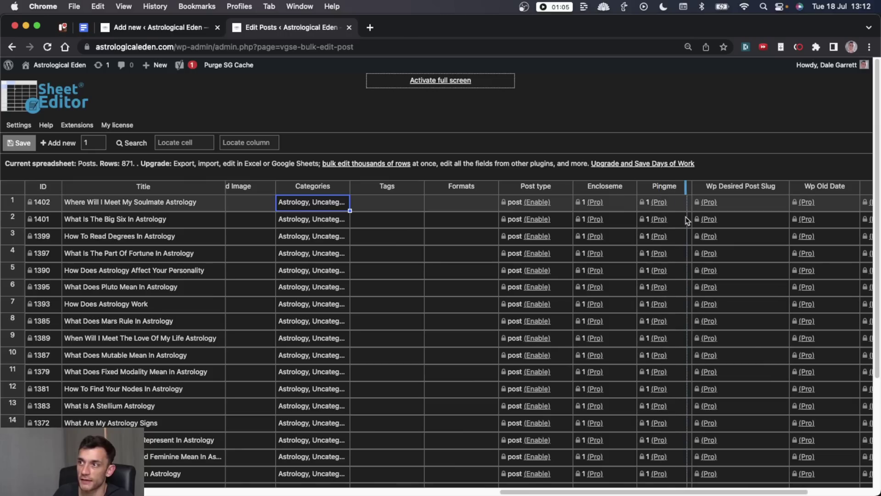
pyautogui.doubleClick(349, 187)
pyautogui.click(438, 225)
pyautogui.doubleClick(367, 217)
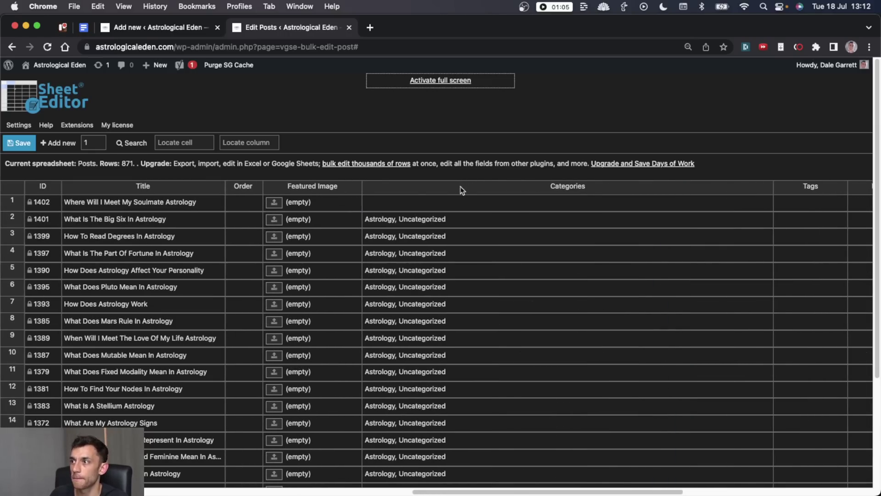
# Step: Check the search filters and examine the Categories column down through all the post rows
pyautogui.click(131, 143)
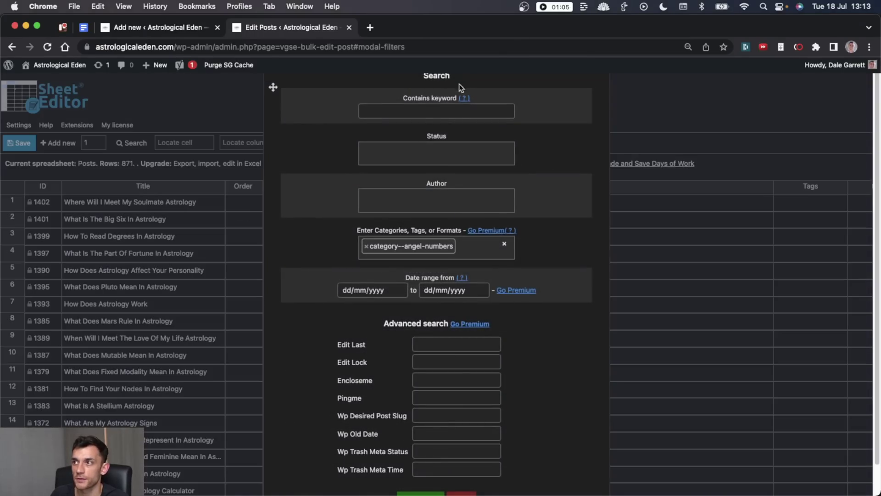
pyautogui.click(153, 335)
pyautogui.scroll(-2, 154, 335)
pyautogui.scroll(3, 164, 261)
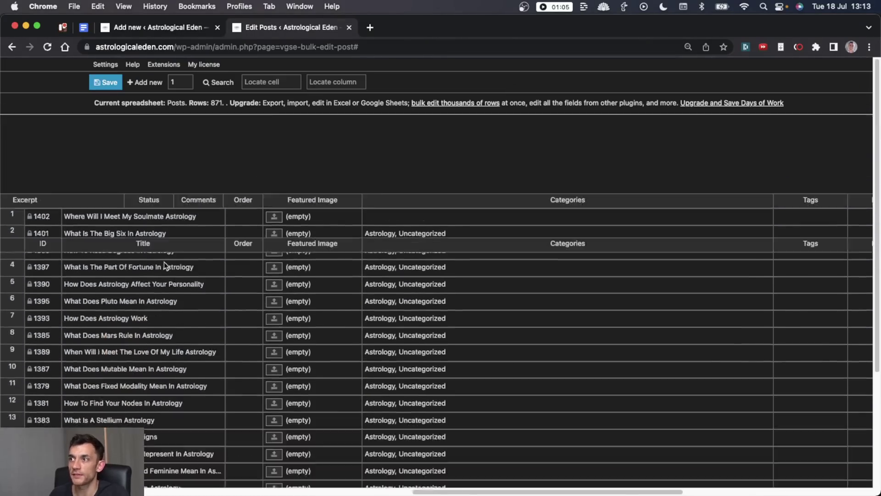
pyautogui.hscroll(-3, 171, 267)
pyautogui.hscroll(-7, 171, 265)
pyautogui.hscroll(9, 210, 261)
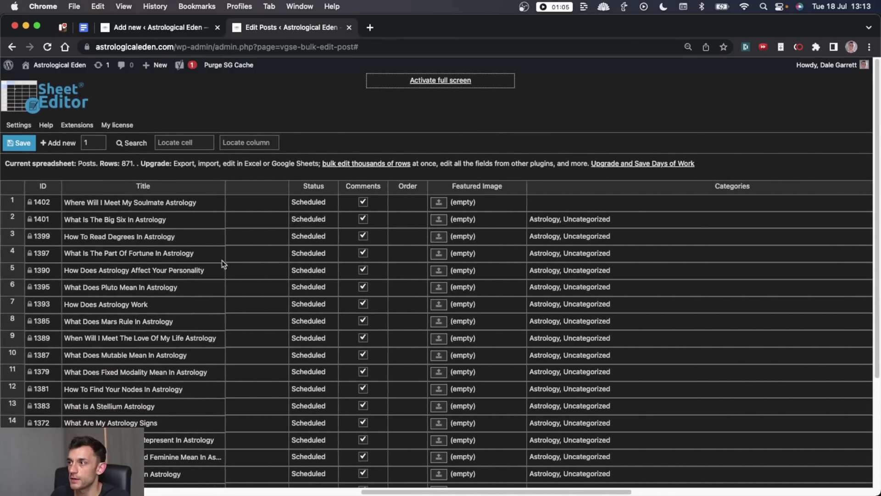
pyautogui.hscroll(1, 223, 262)
pyautogui.scroll(-15, 436, 276)
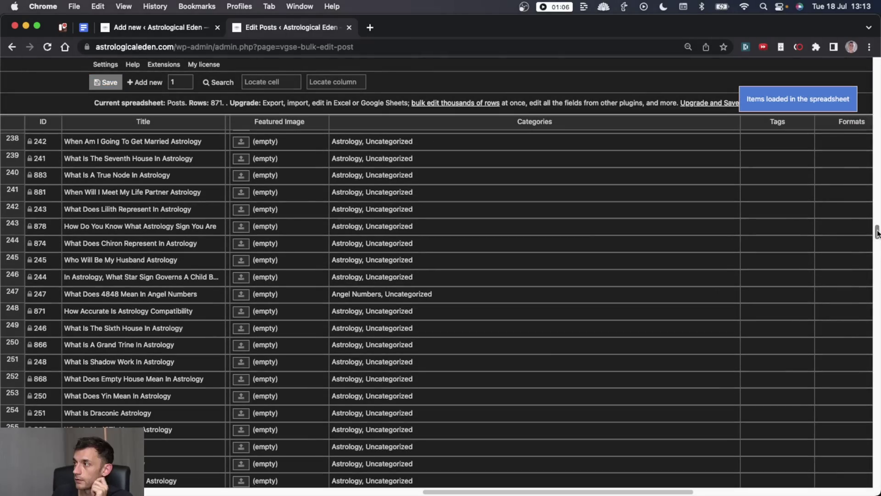
pyautogui.moveTo(876, 232); pyautogui.dragTo(827, 474)
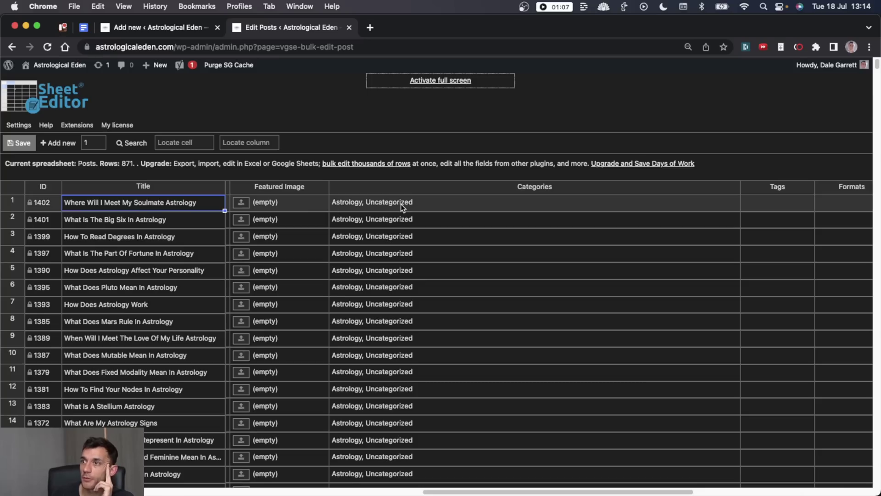
pyautogui.click(401, 204)
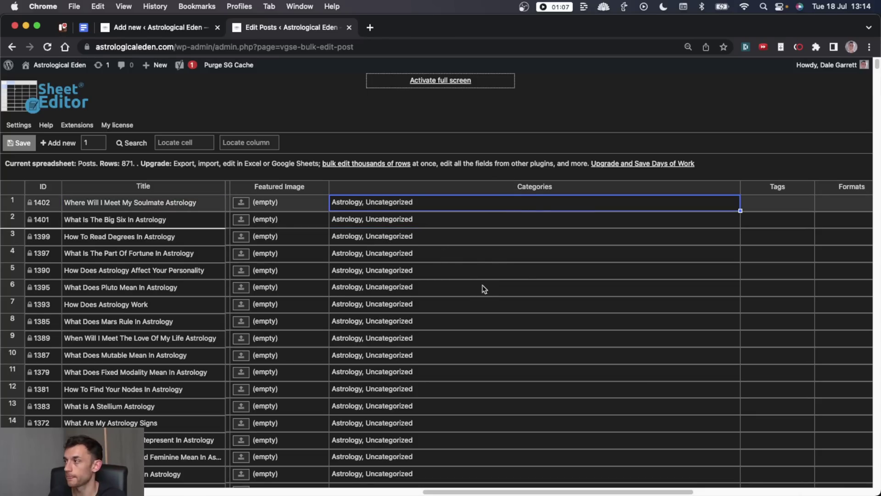
# Step: Filter the posts spreadsheet by the Uncategorized and Astrology categories
pyautogui.click(148, 145)
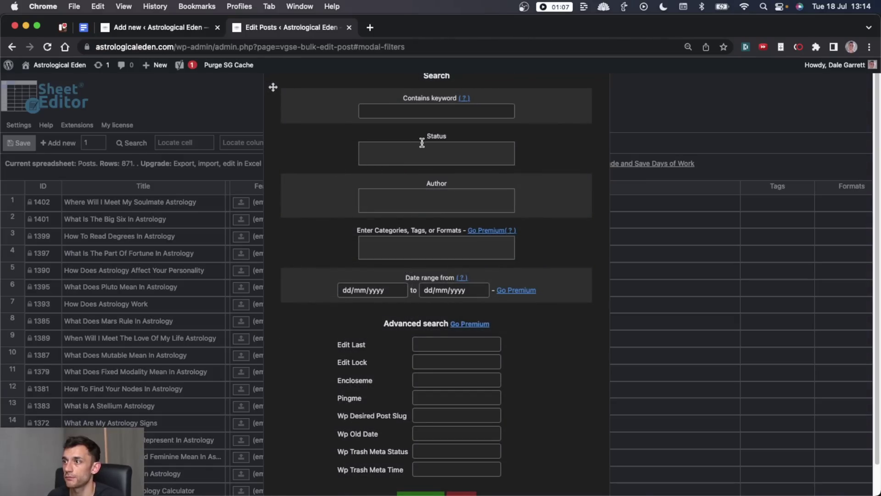
pyautogui.scroll(-2, 407, 203)
pyautogui.click(449, 225)
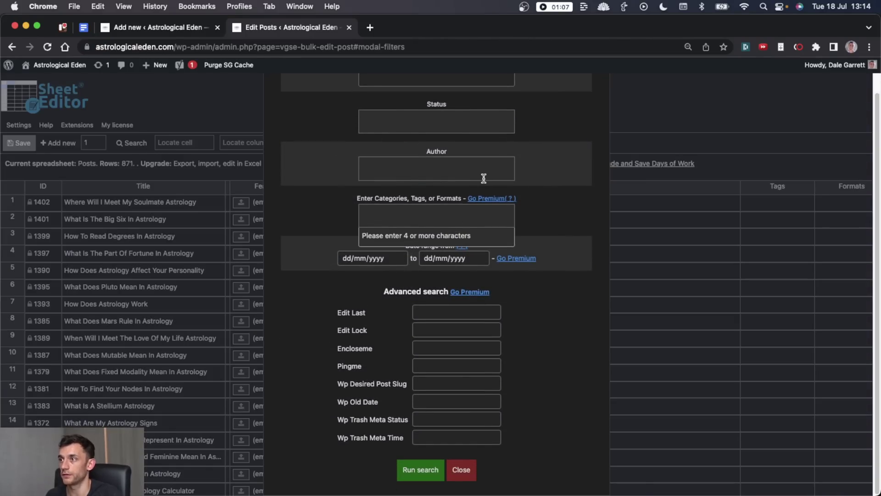
pyautogui.write('uncate')
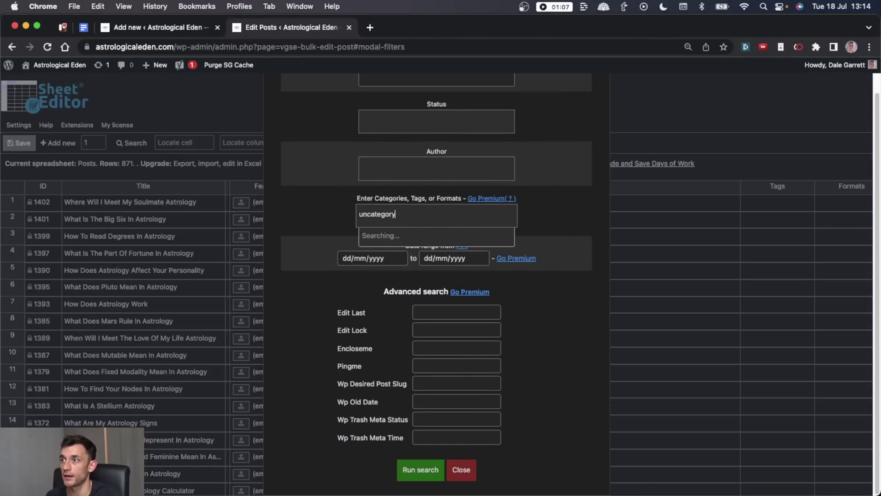
pyautogui.write('gorized')
pyautogui.press('Return')
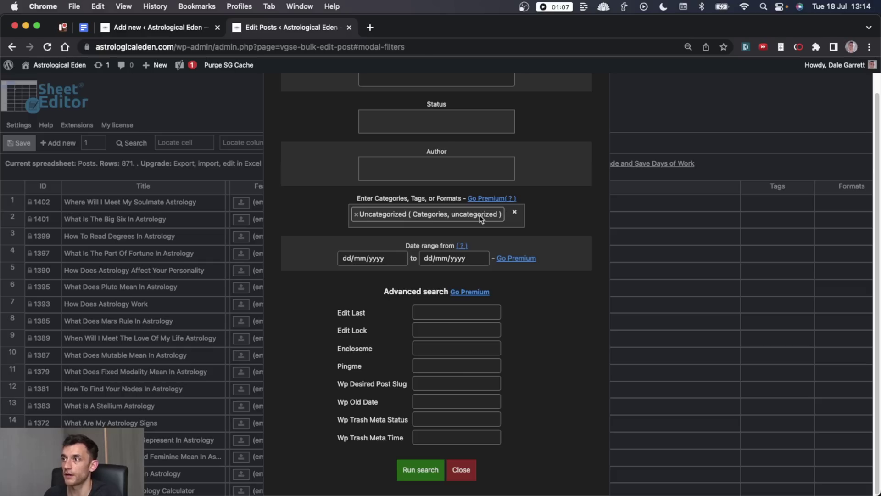
pyautogui.write('astrology')
pyautogui.press('Return')
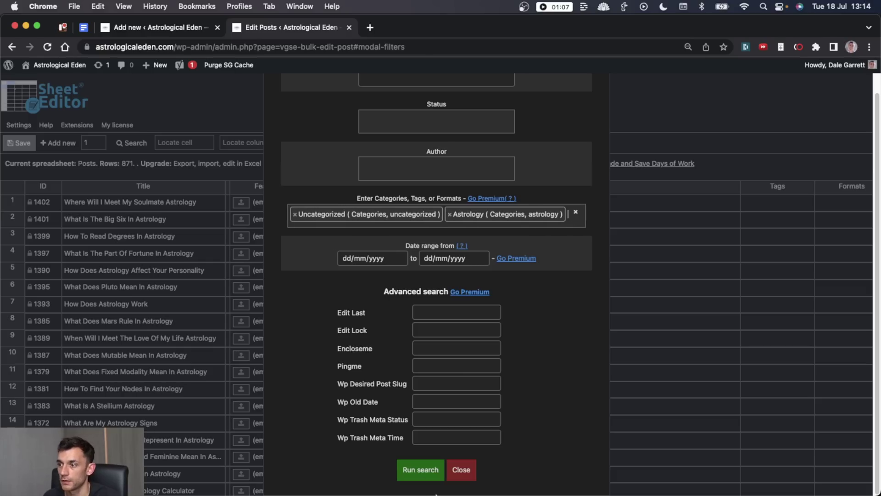
pyautogui.click(416, 471)
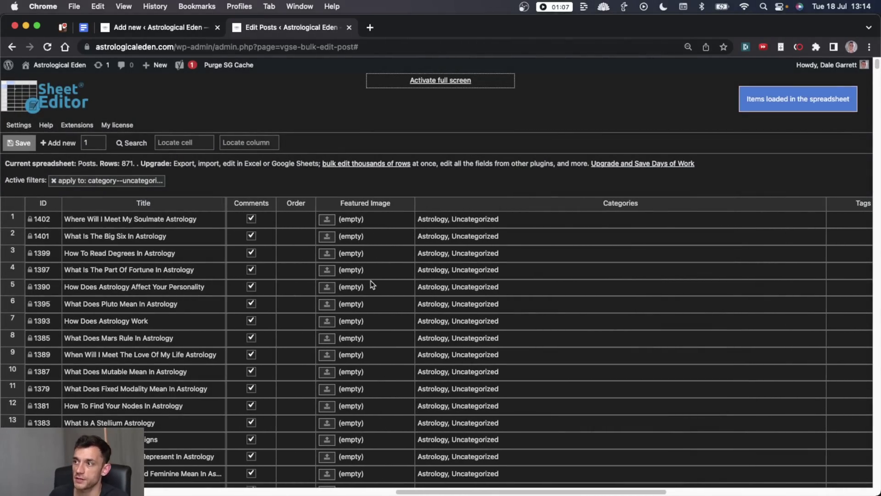
# Step: Remove Uncategorized from the first post's categories, keeping only Astrology
pyautogui.click(453, 219)
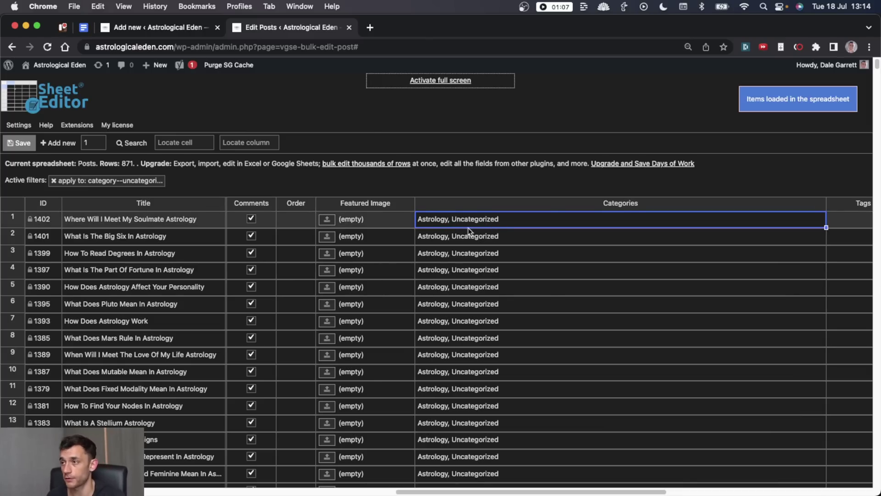
pyautogui.doubleClick(468, 225)
pyautogui.write('tro')
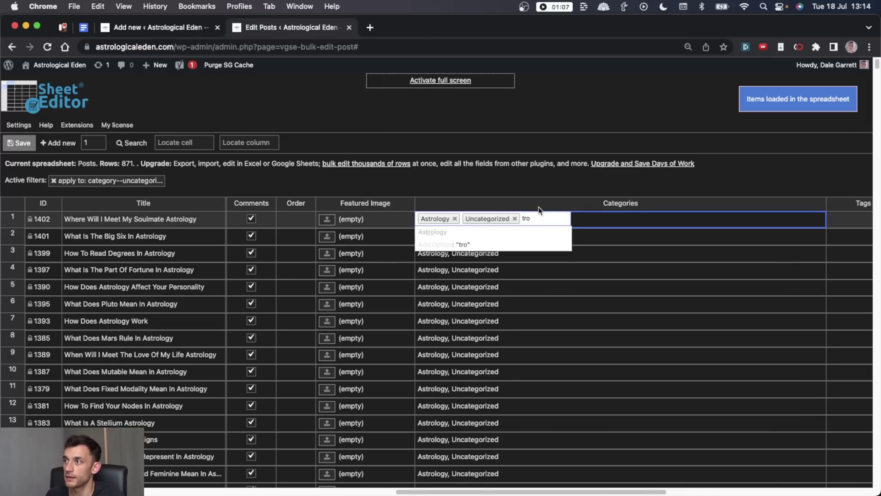
pyautogui.click(514, 218)
pyautogui.press('BackSpace')
pyautogui.press('BackSpace')
pyautogui.press('BackSpace')
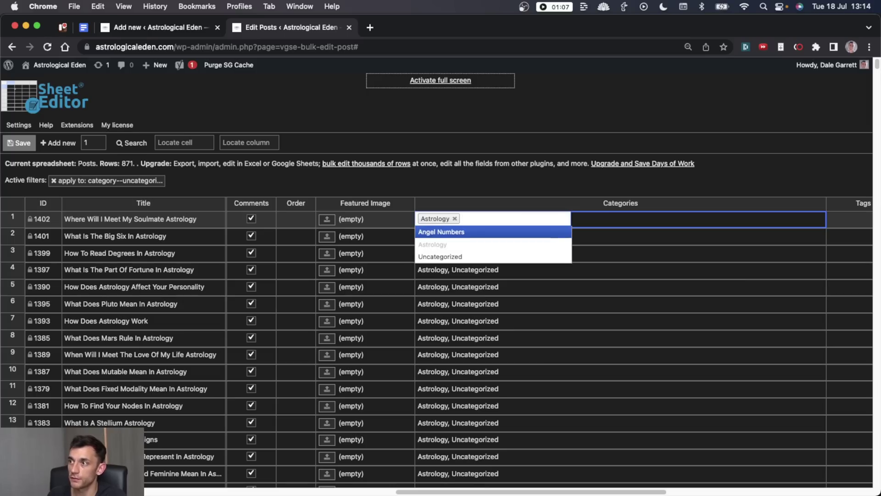
pyautogui.click(406, 222)
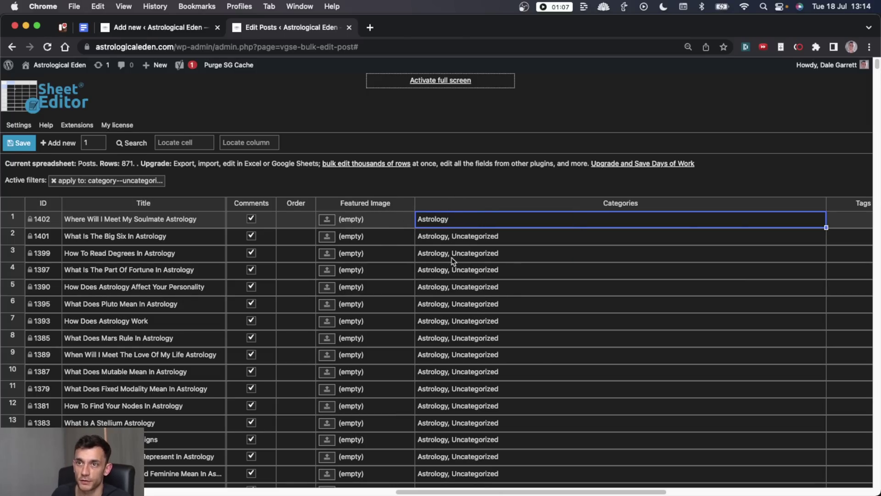
# Step: Paste the Astrology-only category into the Categories cells of the consecutive Astrology posts down to row 19
pyautogui.scroll(-5, 453, 261)
pyautogui.scroll(5, 557, 216)
pyautogui.click(574, 203)
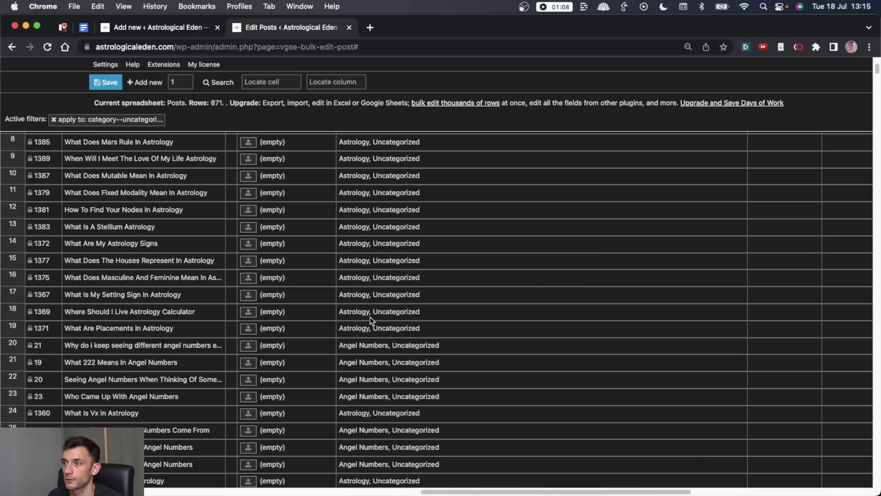
pyautogui.keyDown('shift'); pyautogui.click(366, 330); pyautogui.keyUp('shift')
pyautogui.press('super+v')
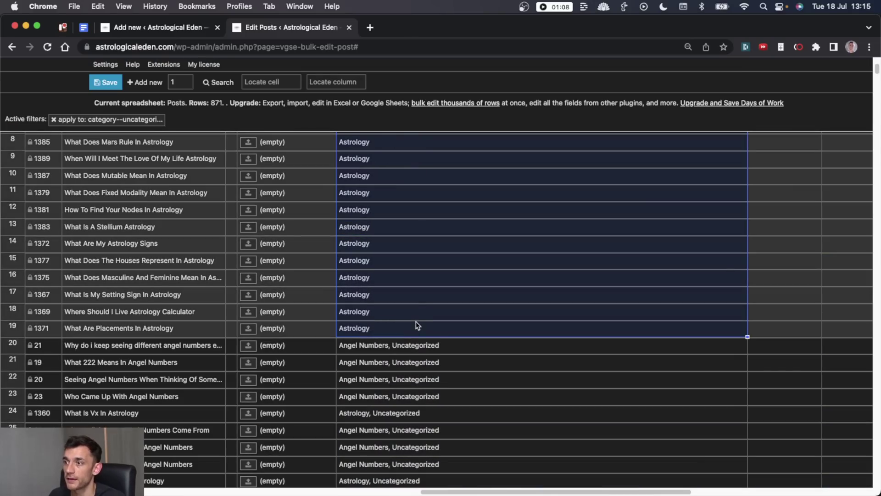
# Step: Paste the Astrology-only category into the Categories cells of rows 24, 28, 34 and 39
pyautogui.scroll(-3, 415, 312)
pyautogui.click(386, 287)
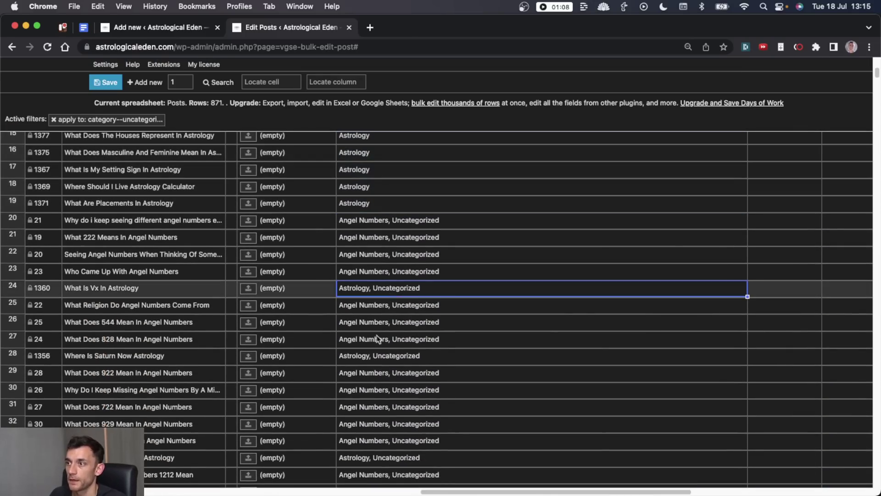
pyautogui.click(376, 355)
pyautogui.write('Astrology')
pyautogui.scroll(-4, 404, 344)
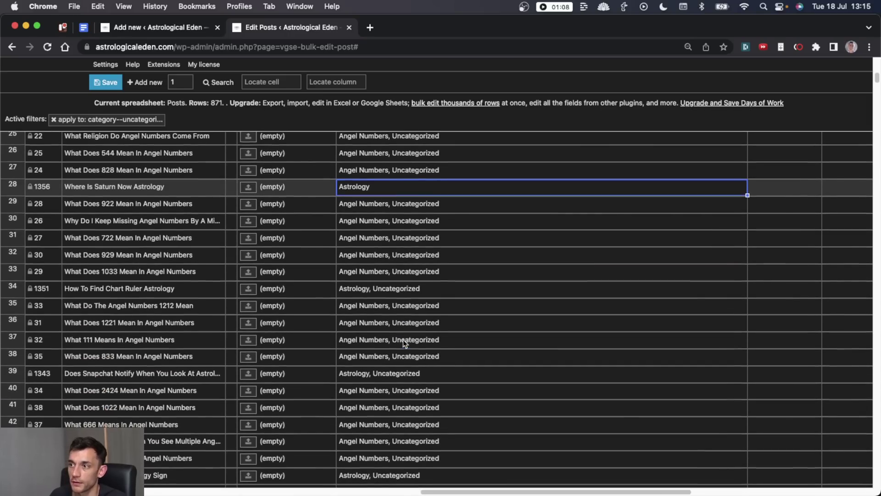
pyautogui.click(386, 295)
pyautogui.write('Astrology')
pyautogui.click(373, 374)
pyautogui.write('Astrology')
pyautogui.scroll(-4, 373, 375)
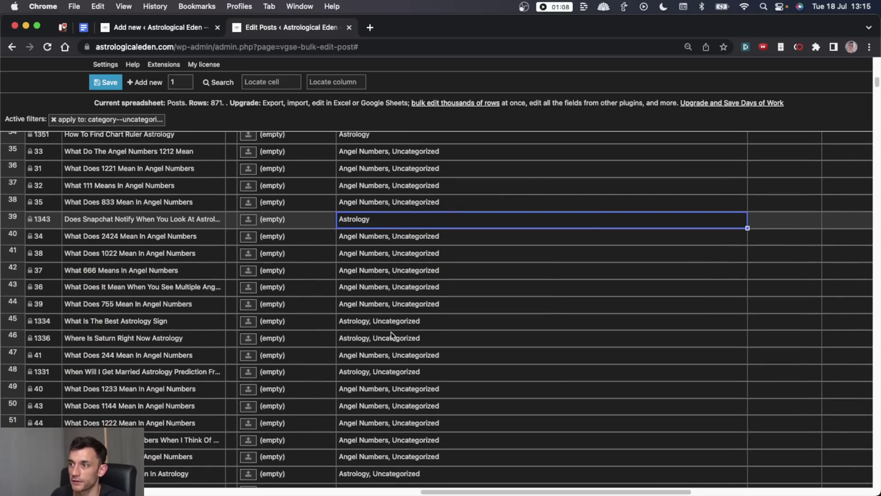
# Step: Paste the Astrology-only category into the Categories cells of rows 45, 46 and 48
pyautogui.click(390, 321)
pyautogui.hotkey('ctrl', 'v')
pyautogui.click(390, 337)
pyautogui.hotkey('ctrl', 'v')
pyautogui.click(377, 375)
pyautogui.hotkey('ctrl', 'v')
pyautogui.scroll(-5, 389, 373)
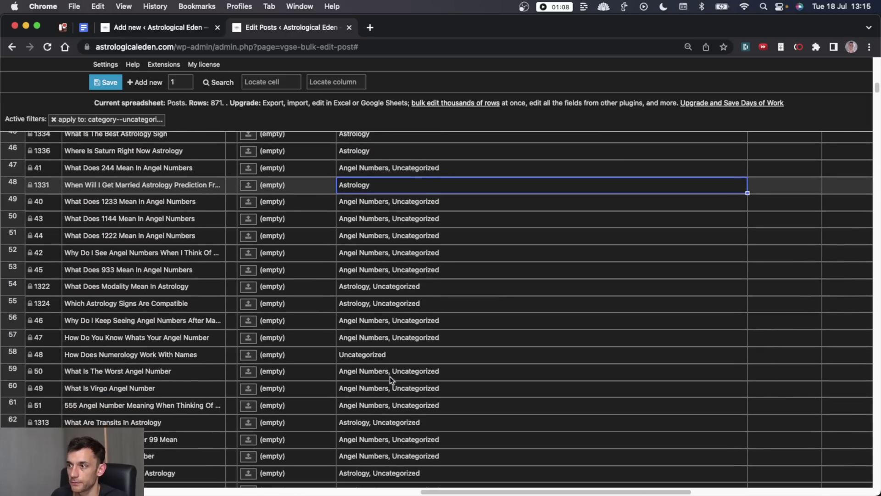
# Step: Replace the categories of rows 865, 866, 867 and 870 near the sheet's end with Astrology only
pyautogui.click(387, 302)
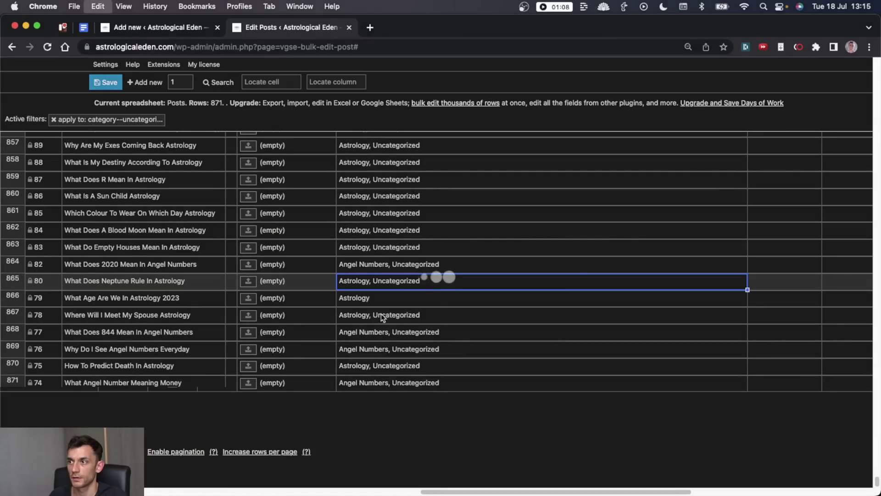
pyautogui.write('Astrology')
pyautogui.click(398, 316)
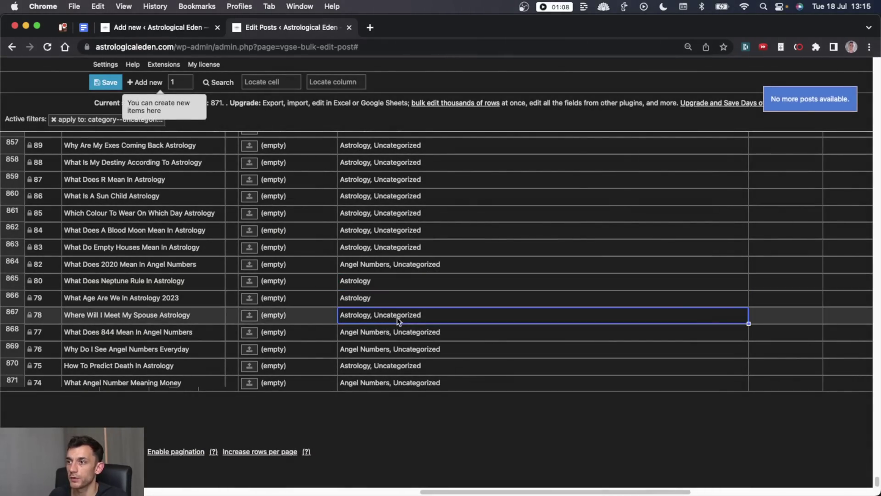
pyautogui.write('Astrology')
pyautogui.click(404, 367)
pyautogui.hotkey('ctrl', 'v')
# Step: Paste the Astrology-only category over the categories of rows 856 to 863
pyautogui.scroll(3, 427, 317)
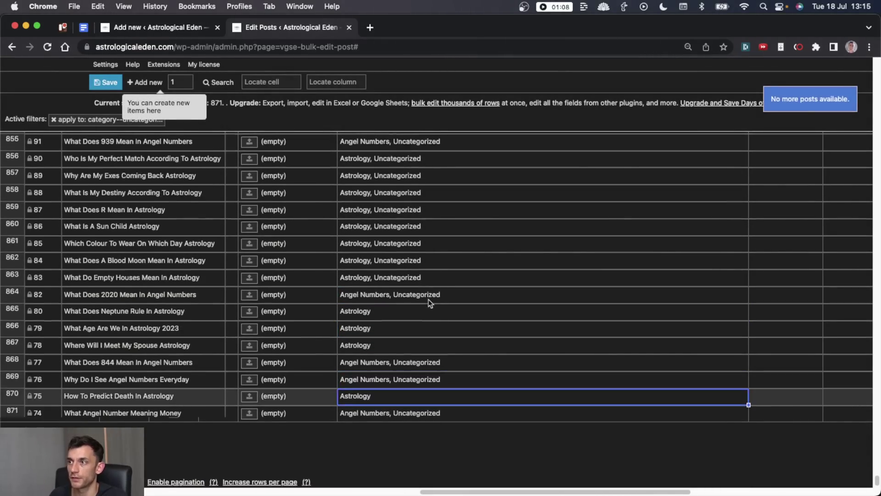
pyautogui.click(386, 369)
pyautogui.keyDown('shift'); pyautogui.click(393, 246); pyautogui.keyUp('shift')
pyautogui.hotkey('ctrl', 'v')
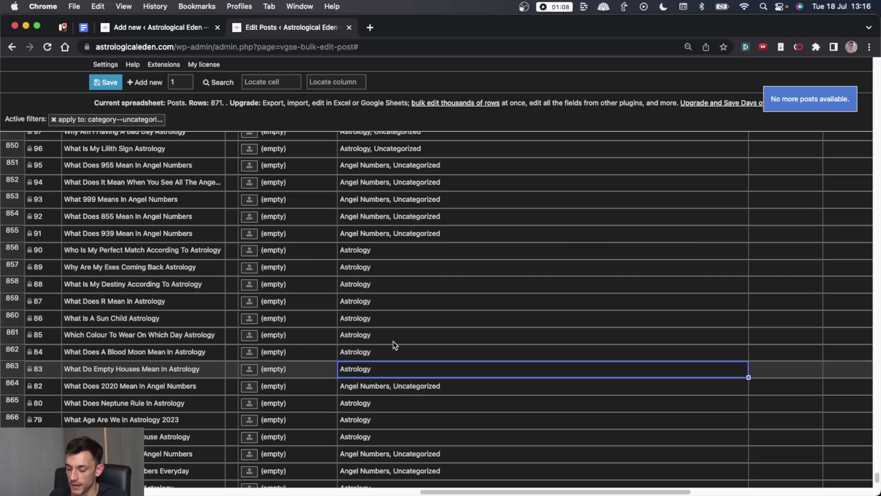
pyautogui.keyDown('shift'); pyautogui.click(369, 256); pyautogui.keyUp('shift')
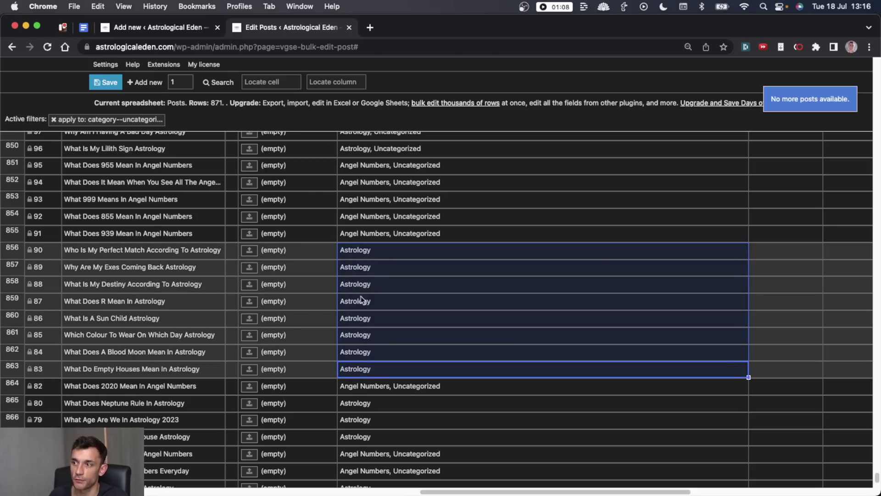
# Step: Paste the Astrology-only category into the next Astrology posts upward, starting with the block ending at row 850
pyautogui.scroll(3, 362, 302)
pyautogui.click(366, 280)
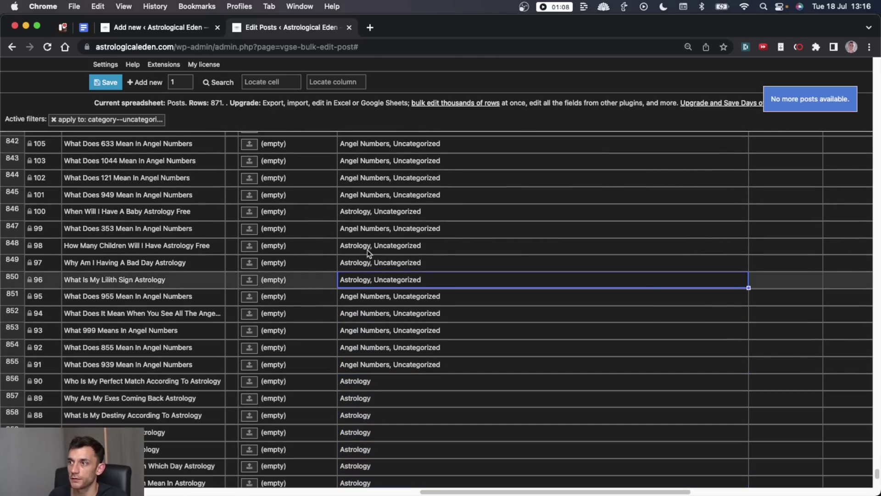
pyautogui.keyDown('shift'); pyautogui.click(368, 250); pyautogui.keyUp('shift')
pyautogui.press('super+v')
pyautogui.scroll(3, 367, 252)
pyautogui.click(381, 361)
pyautogui.press('super+v')
# Step: Replace the categories of rows 837 and 838 with Astrology only
pyautogui.scroll(2, 368, 297)
pyautogui.click(367, 297)
pyautogui.press('super+v')
pyautogui.click(373, 285)
pyautogui.write('Astrology')
pyautogui.scroll(2, 374, 285)
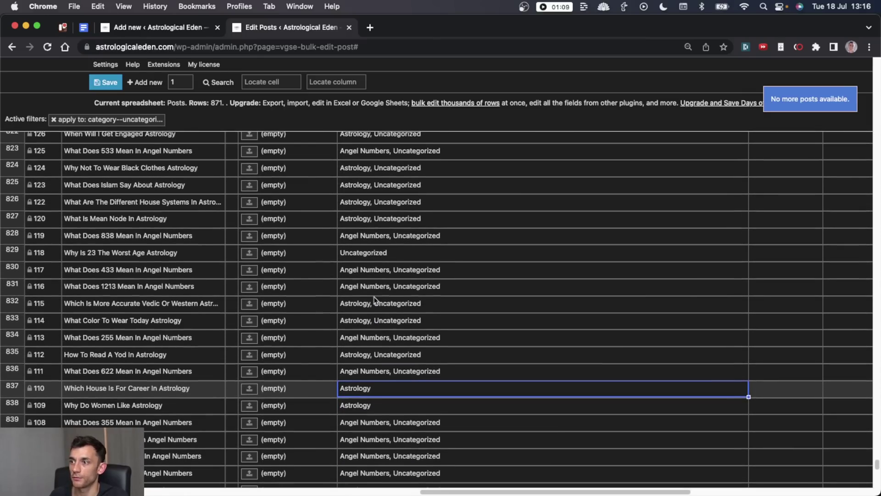
# Step: Paste the Astrology-only category into row 835, rows 832 to 833 and the next Astrology posts above them
pyautogui.click(382, 357)
pyautogui.write('Astrology')
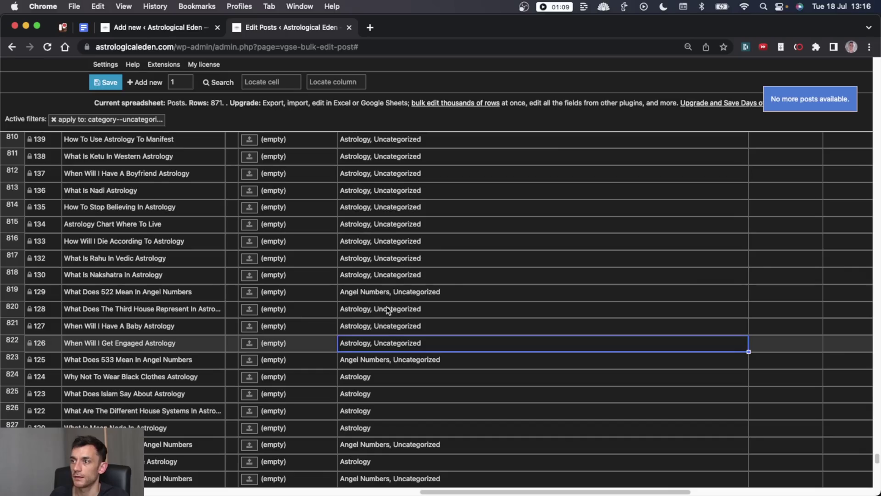
pyautogui.click(389, 311)
pyautogui.press('super+v')
pyautogui.scroll(6, 389, 294)
pyautogui.click(387, 257)
pyautogui.press('super+v')
# Step: Paste the Astrology-only category over the long block of Astrology posts running down from row 737
pyautogui.scroll(2, 381, 275)
pyautogui.scroll(8, 373, 302)
pyautogui.scroll(15, 400, 213)
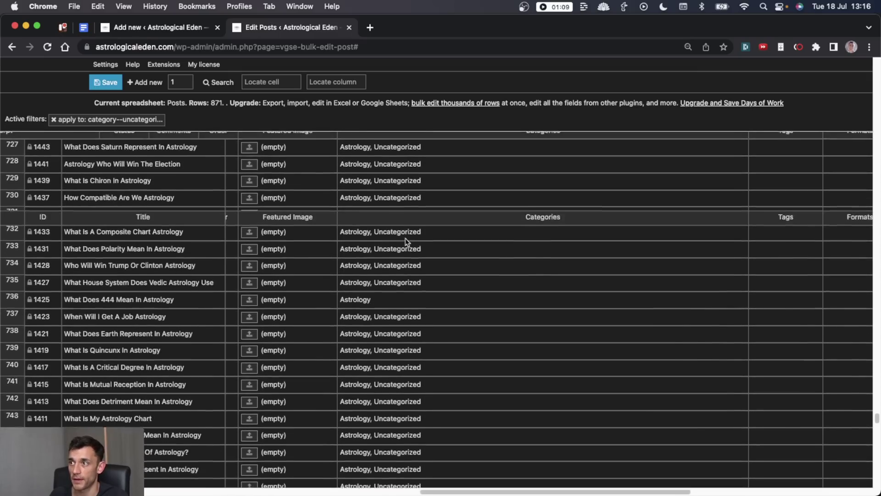
pyautogui.scroll(2, 390, 257)
pyautogui.keyDown('shift'); pyautogui.click(373, 367); pyautogui.keyUp('shift')
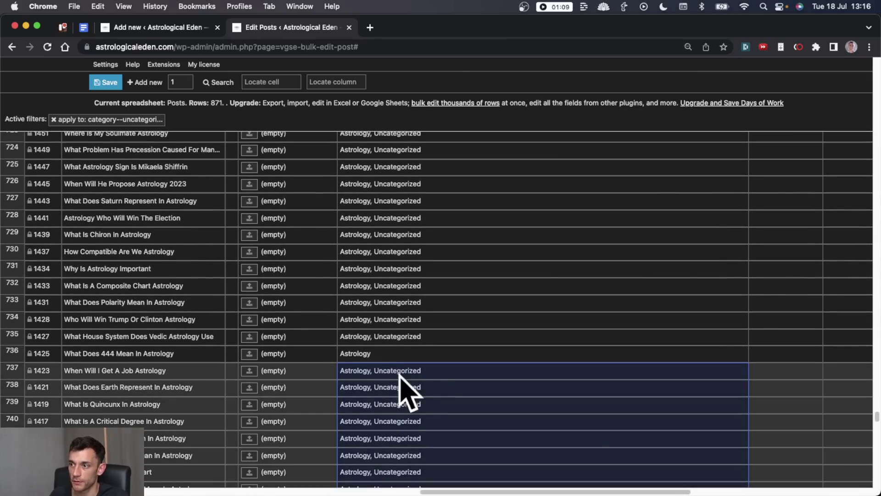
pyautogui.press('super+v')
pyautogui.scroll(10, 390, 310)
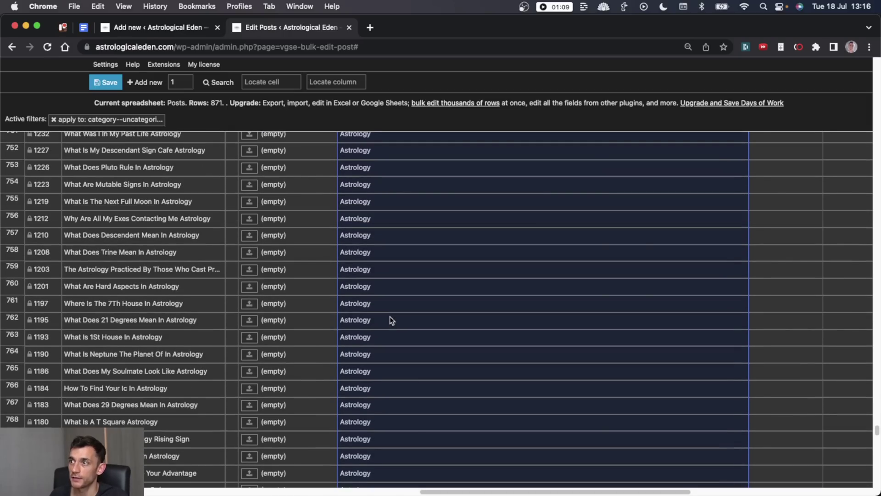
pyautogui.scroll(10, 390, 317)
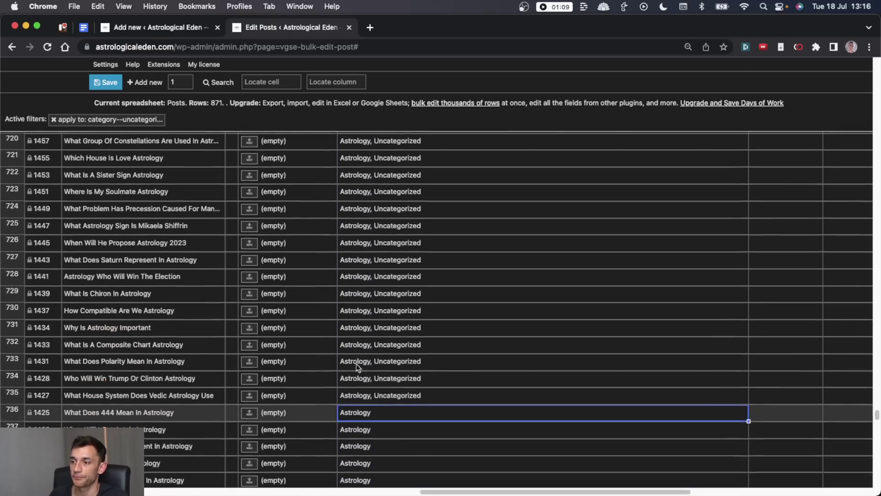
pyautogui.scroll(15, 358, 366)
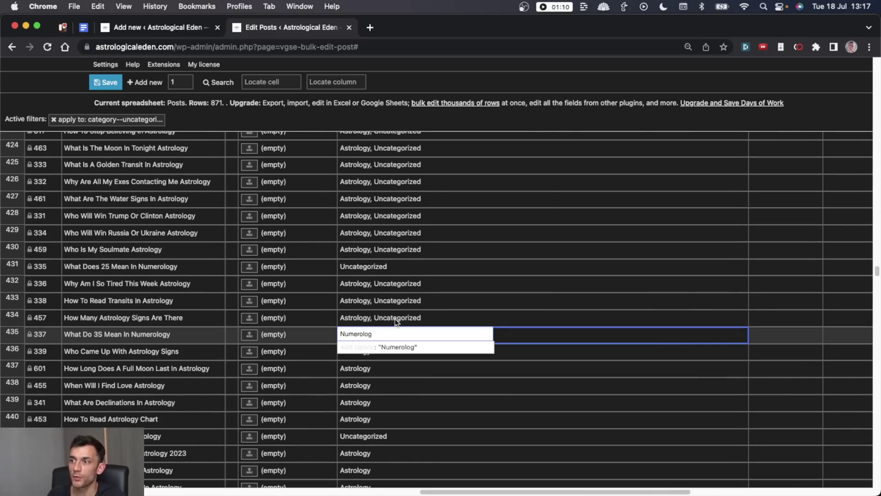
pyautogui.click(396, 321)
pyautogui.click(364, 342)
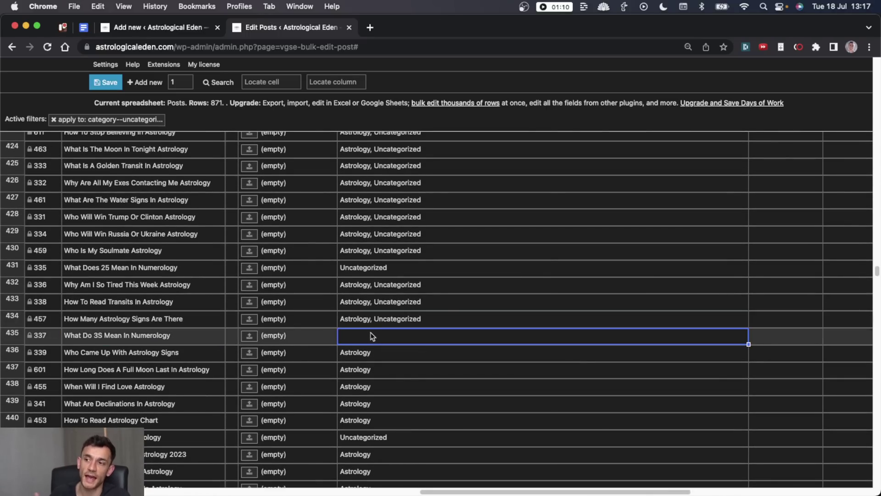
pyautogui.write('numero')
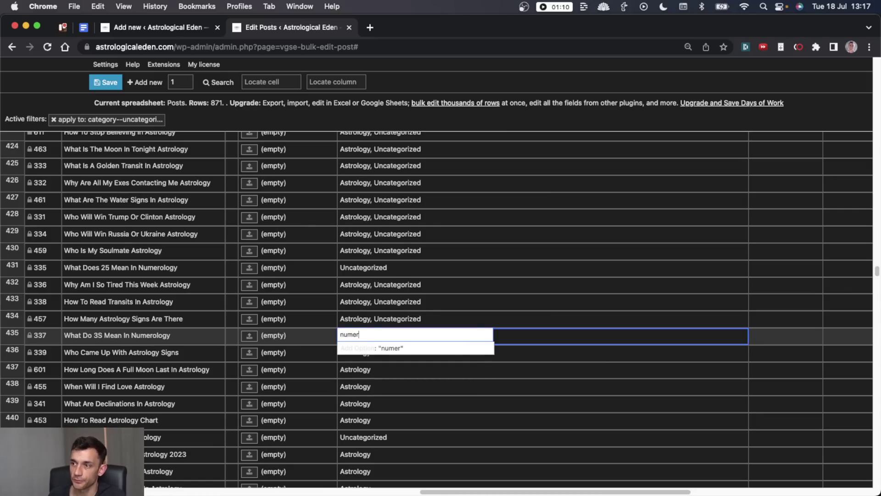
pyautogui.press('super+a')
pyautogui.write('Nu')
pyautogui.press('Escape')
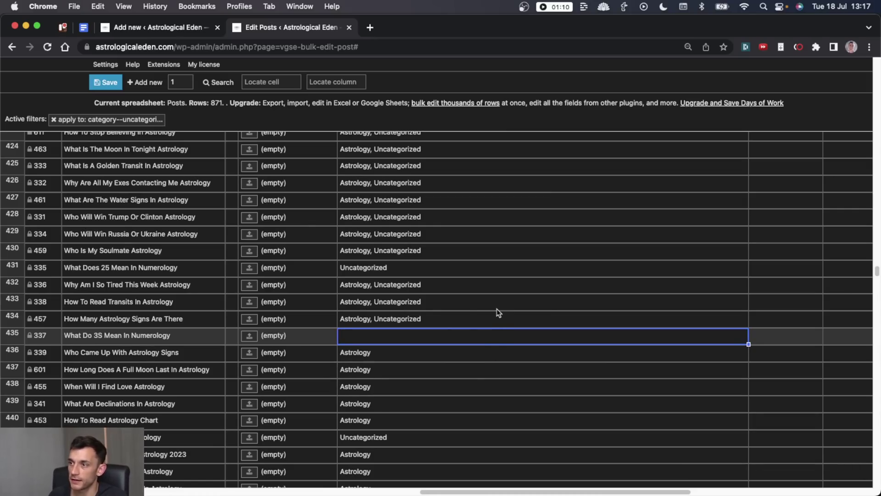
# Step: Add Numerology as a new category option and assign it to row 435, "What Do 3S Mean In Numerology"
pyautogui.doubleClick(455, 339)
pyautogui.write('Numerology')
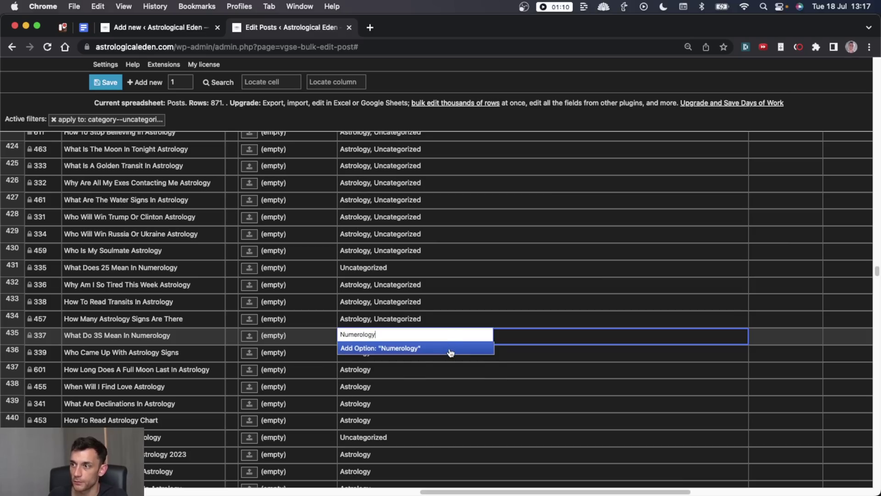
pyautogui.click(451, 350)
pyautogui.click(474, 316)
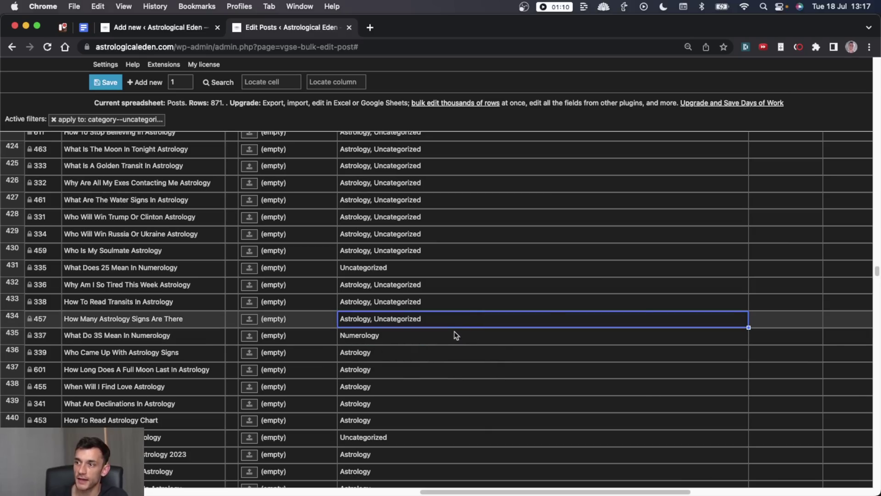
# Step: Paste the Astrology-only category into rows 432 to 434
pyautogui.click(451, 335)
pyautogui.moveTo(421, 318); pyautogui.dragTo(418, 289)
pyautogui.write('Astrology')
# Step: Replace Uncategorized with Numerology for row 431, "What Does 25 Mean In Numerology"
pyautogui.scroll(2, 419, 296)
pyautogui.click(377, 358)
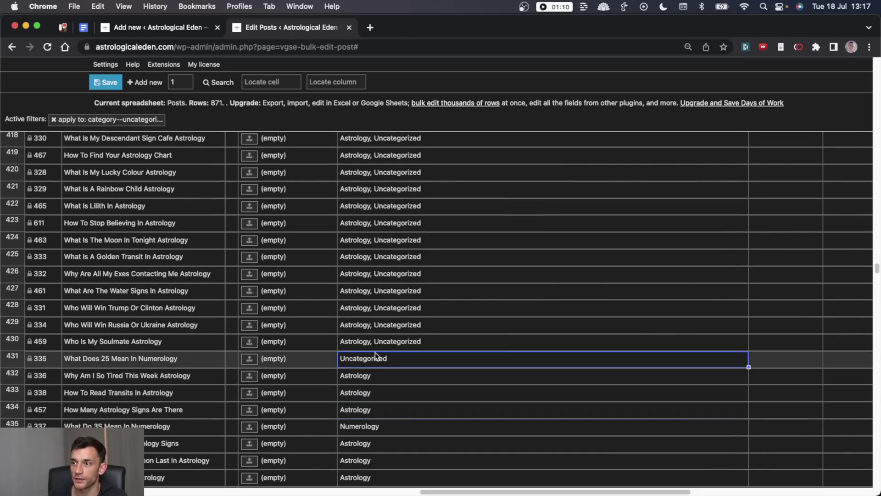
pyautogui.doubleClick(386, 357)
pyautogui.write('nu')
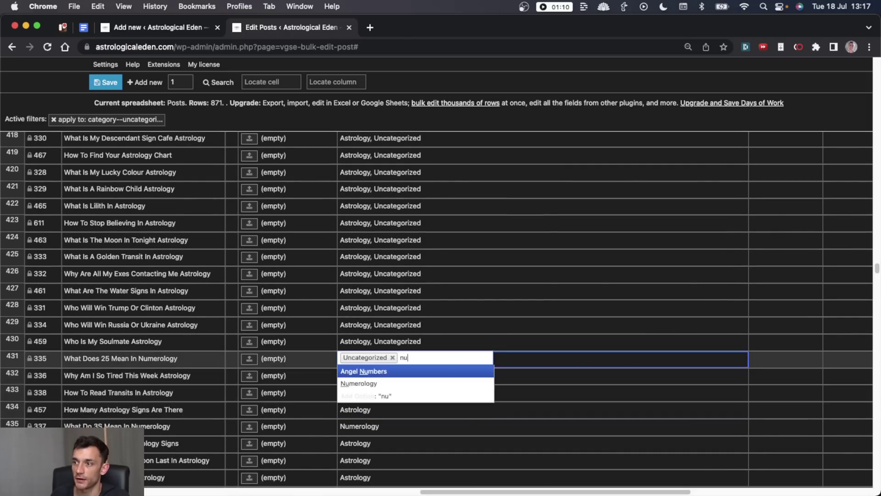
pyautogui.click(375, 383)
pyautogui.click(393, 357)
# Step: Paste the Astrology-only category over the long block of Astrology posts from row 430 up to row 377
pyautogui.click(351, 343)
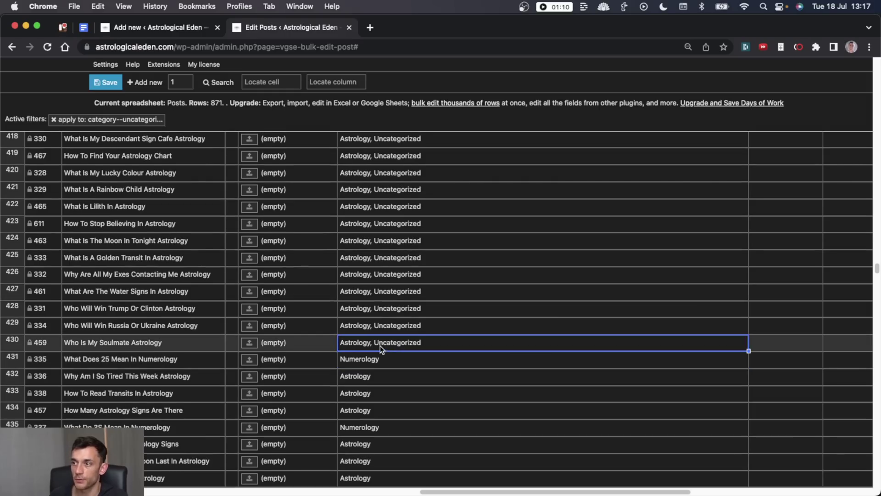
pyautogui.scroll(10, 356, 333)
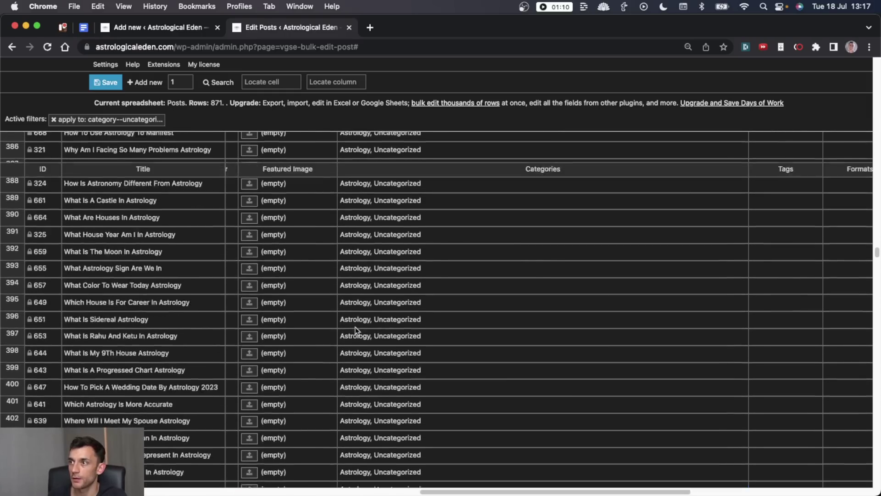
pyautogui.scroll(5, 358, 329)
pyautogui.scroll(-3, 368, 420)
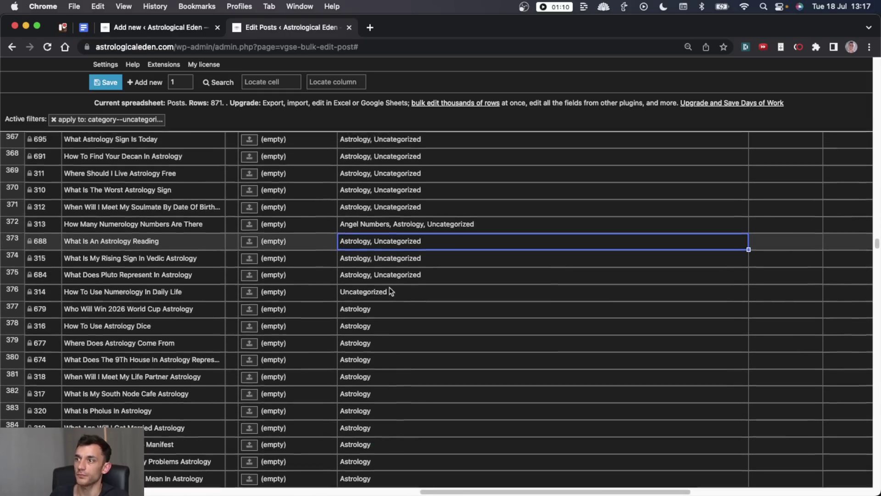
# Step: Replace Uncategorized with Numerology for row 376, "How To Use Numerology In Daily Life"
pyautogui.click(397, 293)
pyautogui.doubleClick(399, 290)
pyautogui.press('BackSpace')
pyautogui.write('Numer')
pyautogui.click(395, 309)
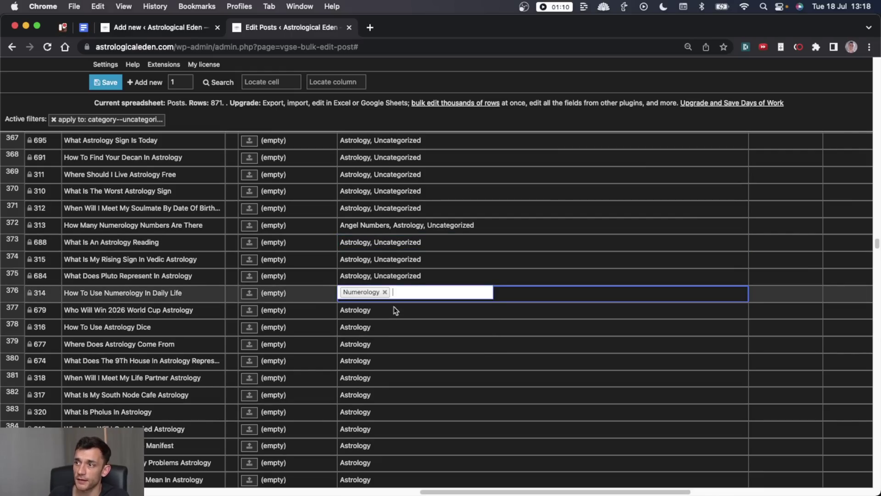
# Step: Paste the Astrology-only category into rows 373 to 375
pyautogui.click(416, 276)
pyautogui.scroll(2, 411, 289)
pyautogui.keyDown('shift'); pyautogui.click(415, 306); pyautogui.keyUp('shift')
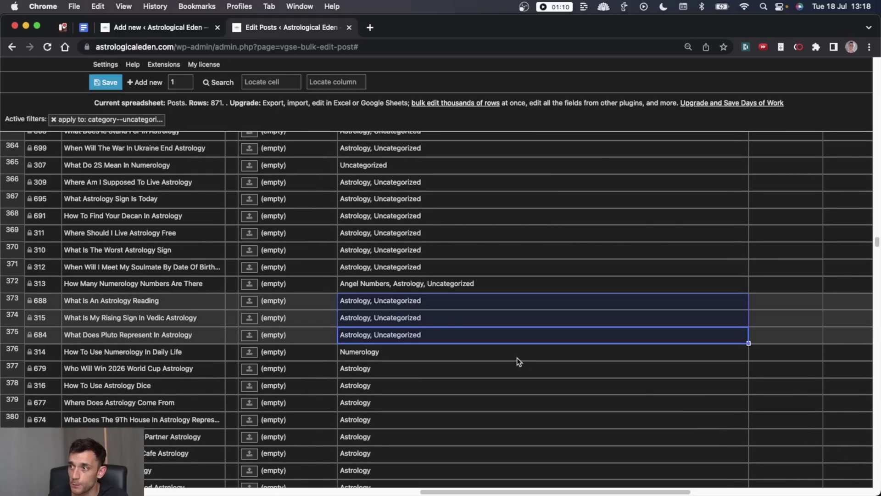
pyautogui.write('Astrology')
# Step: Replace all categories of row 372, "How Many Numerology Numbers Are There", with Numerology only
pyautogui.click(441, 284)
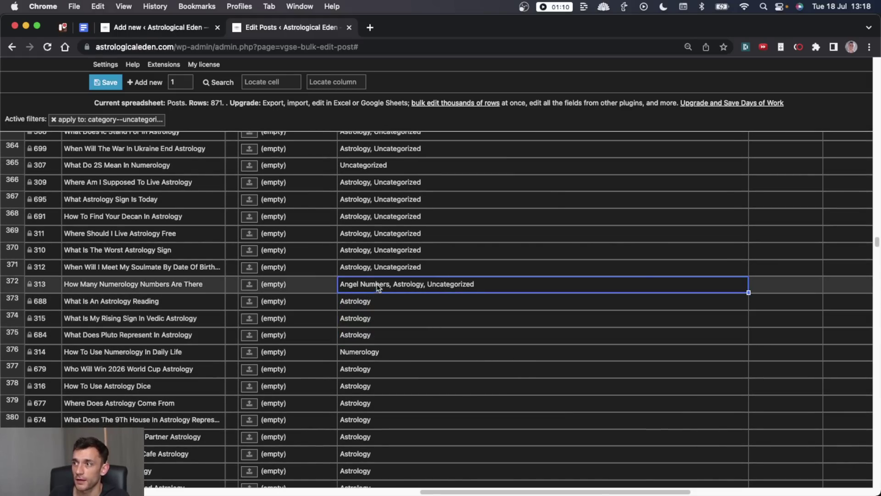
pyautogui.click(96, 281)
pyautogui.doubleClick(413, 287)
pyautogui.press('BackSpace')
pyautogui.press('BackSpace')
pyautogui.press('BackSpace')
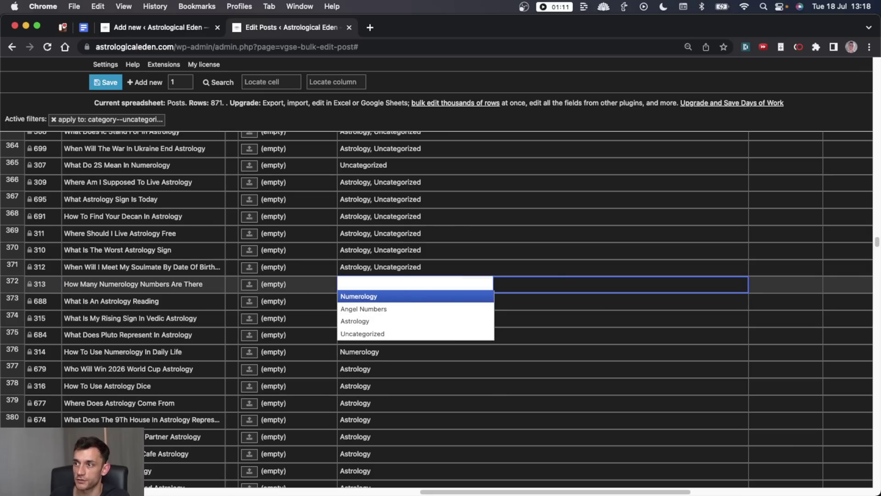
pyautogui.press('Return')
# Step: Paste the Astrology-only category into rows 366 to 371 and set row 365 to Numerology
pyautogui.scroll(1, 410, 287)
pyautogui.click(411, 287)
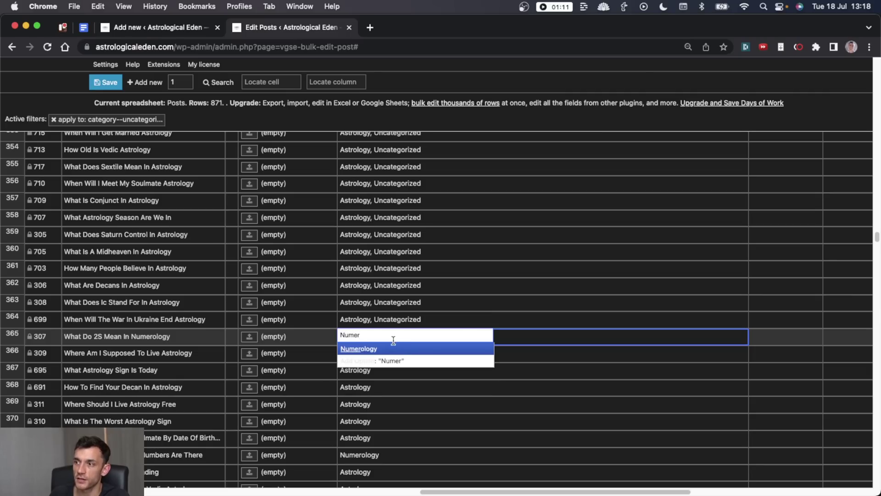
pyautogui.press('Return')
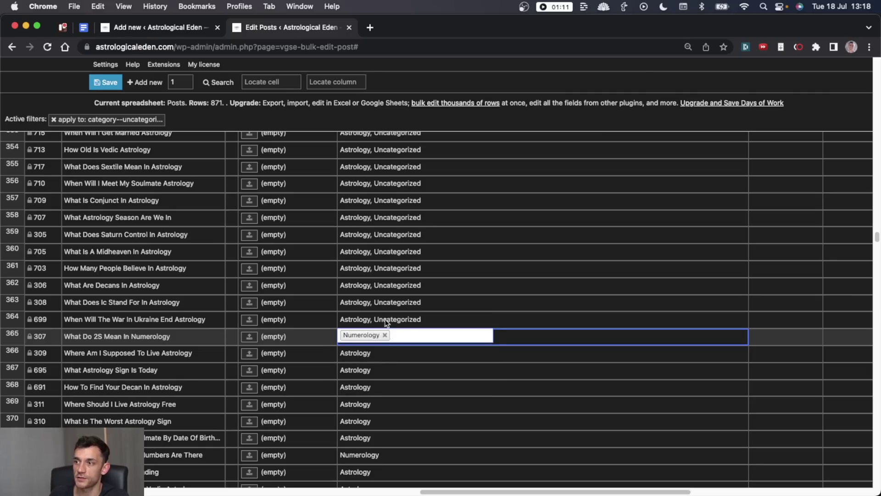
# Step: Paste the Astrology-only category over rows 353 to 364 and set row 352 to Numerology
pyautogui.click(386, 321)
pyautogui.scroll(3, 376, 333)
pyautogui.keyDown('shift'); pyautogui.click(392, 213); pyautogui.keyUp('shift')
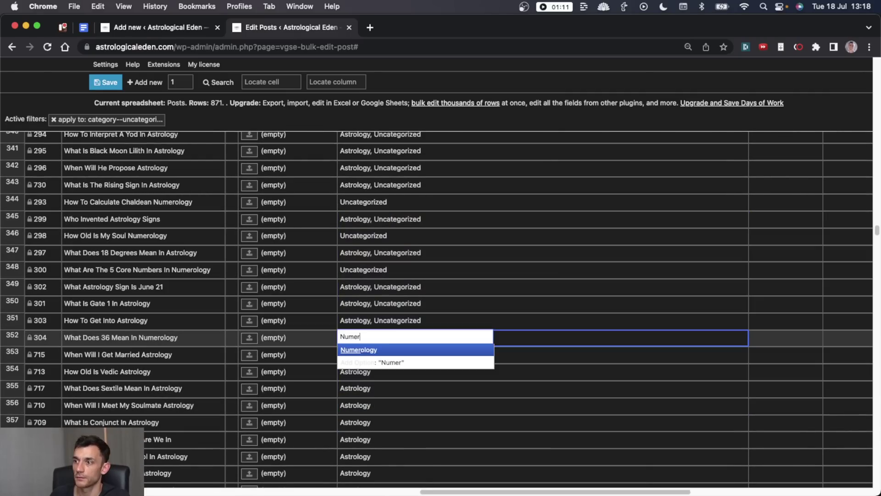
pyautogui.press('Return')
# Step: Paste the Astrology-only category into rows 349 to 351
pyautogui.click(383, 322)
pyautogui.keyDown('shift'); pyautogui.click(387, 284); pyautogui.keyUp('shift')
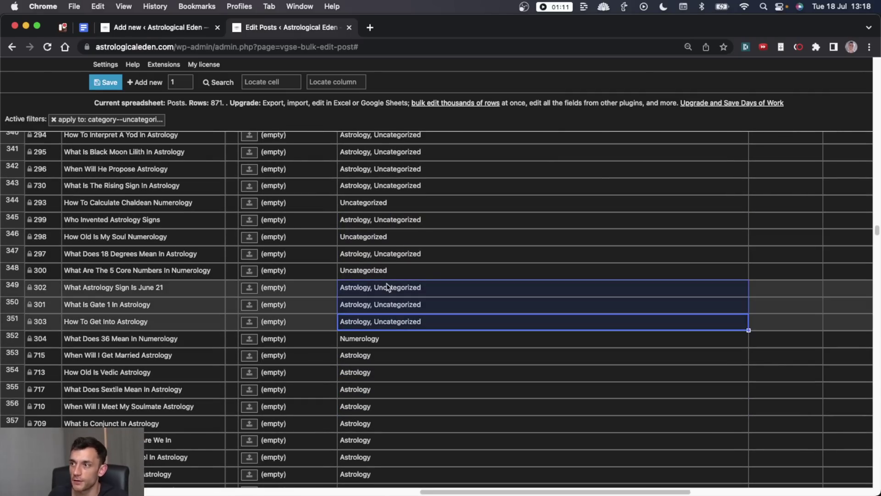
pyautogui.write('Astrology')
# Step: Replace Uncategorized with Numerology for row 348, "What Are The 5 Core Numbers In Numerology"
pyautogui.scroll(2, 385, 275)
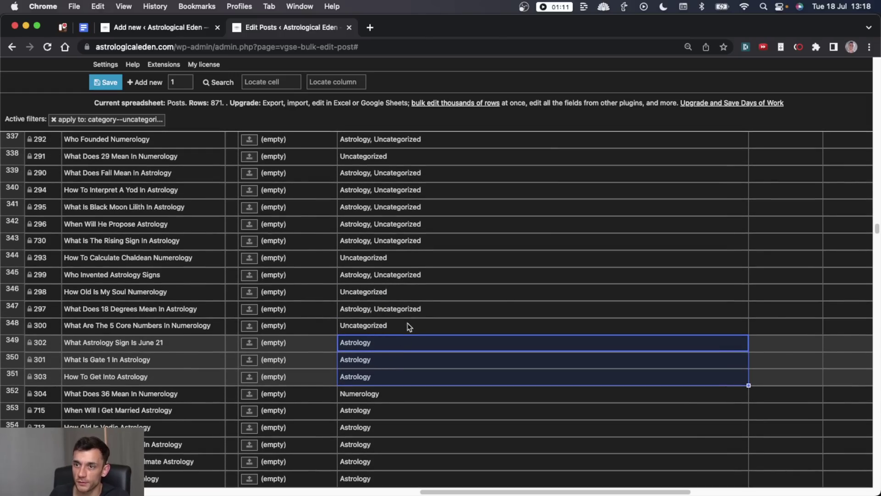
pyautogui.click(409, 327)
pyautogui.write('num')
pyautogui.press('BackSpace')
pyautogui.press('BackSpace')
pyautogui.press('BackSpace')
pyautogui.press('BackSpace')
pyautogui.write('Numerogl')
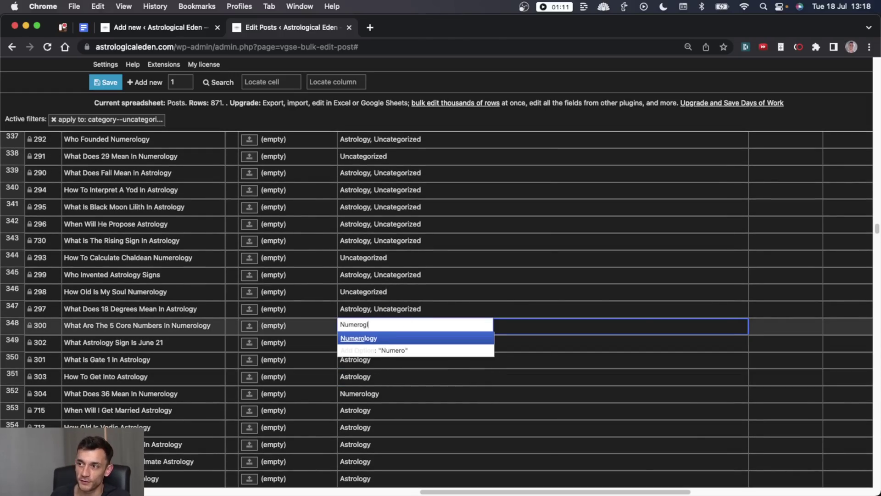
pyautogui.write('o')
pyautogui.press('BackSpace')
pyautogui.press('BackSpace')
pyautogui.press('BackSpace')
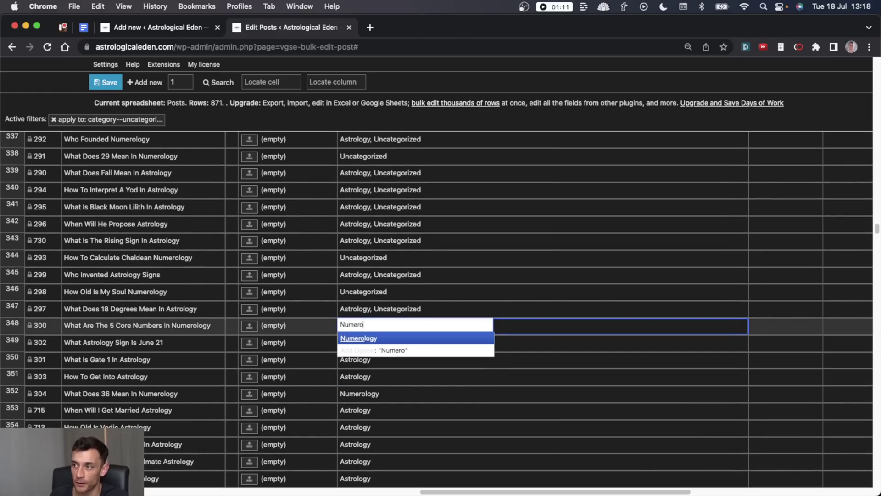
pyautogui.click(408, 338)
# Step: Set Astrology-only on row 347 and the Astrology posts up to row 339, and Numerology on rows 346 and 344
pyautogui.click(392, 315)
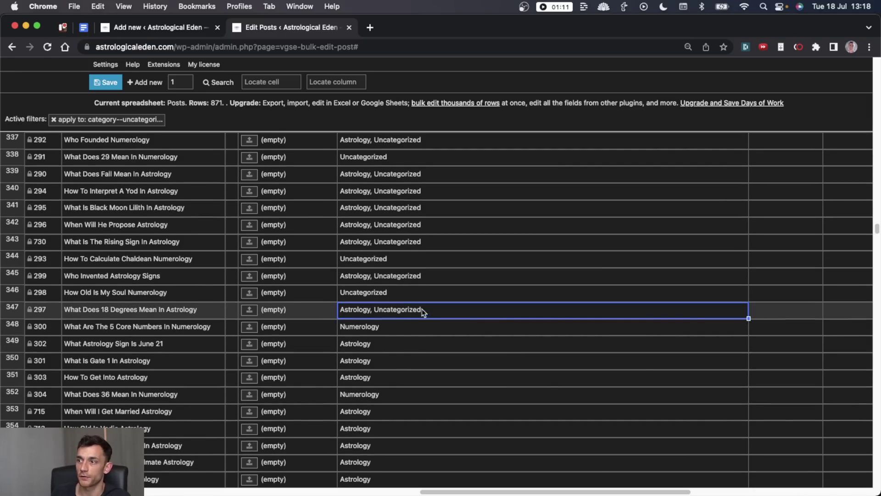
pyautogui.write('Astrology')
pyautogui.click(403, 296)
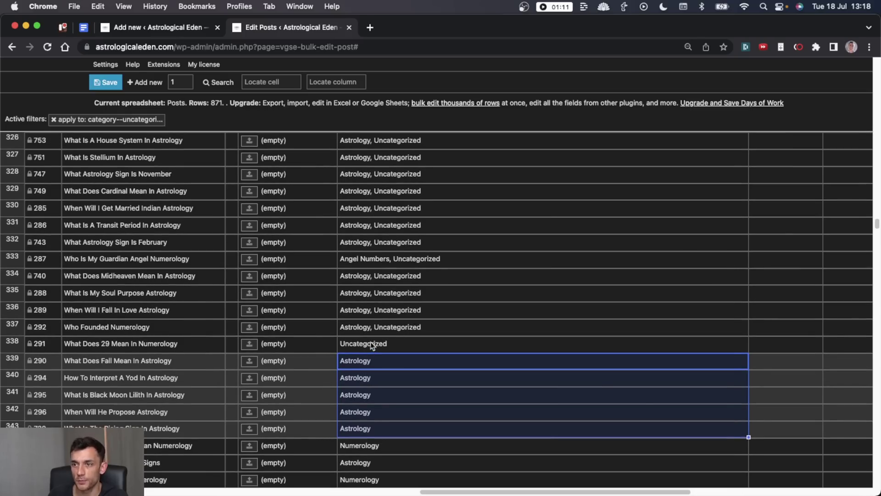
# Step: Replace Uncategorized with Numerology for row 338, "What Does 29 Mean In Numerology"
pyautogui.click(371, 342)
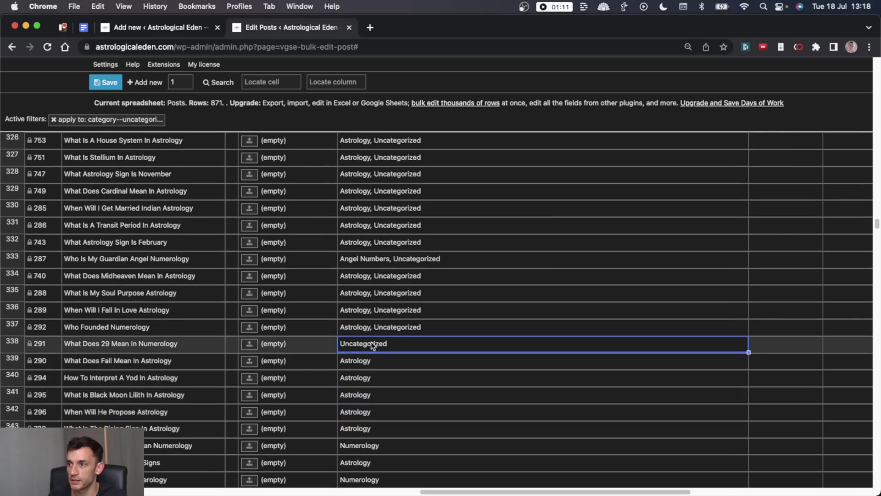
pyautogui.press('BackSpace')
pyautogui.write('num')
pyautogui.click(356, 370)
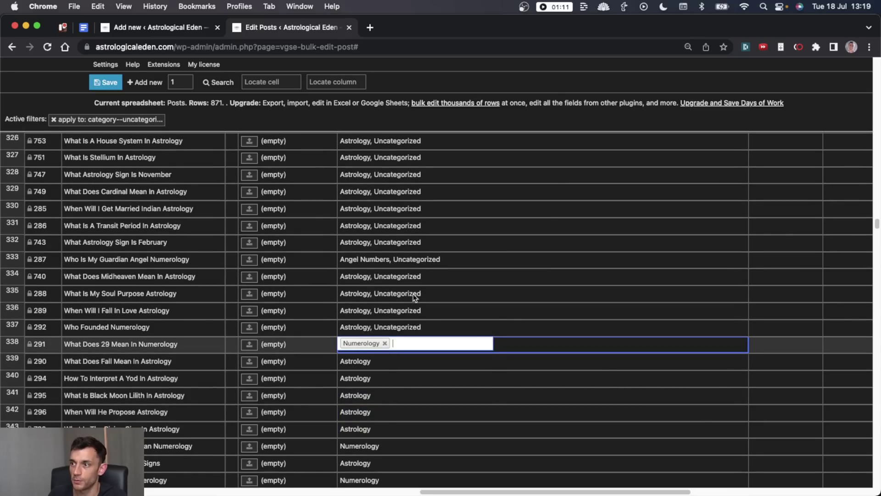
# Step: Paste the Astrology-only category into rows 334 to 337
pyautogui.click(399, 328)
pyautogui.keyDown('shift'); pyautogui.click(417, 277); pyautogui.keyUp('shift')
pyautogui.write('Astrology Astrology Astrology Astrology')
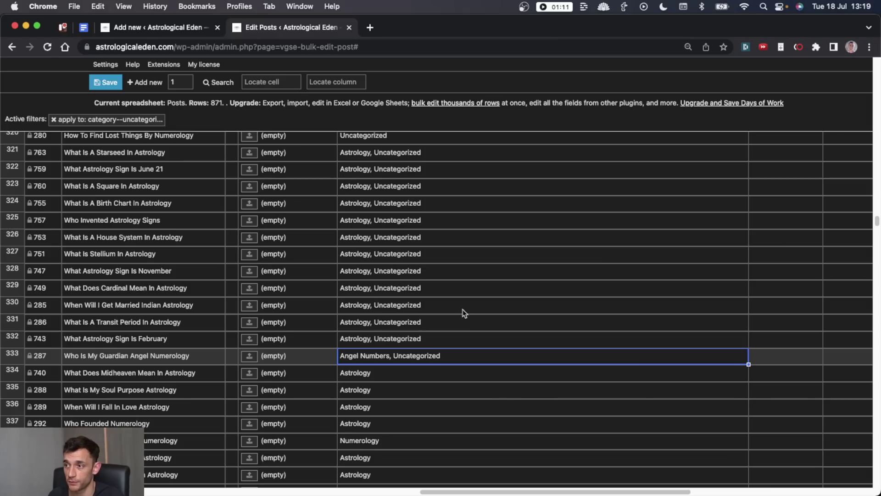
# Step: Replace the categories of row 333, "Who Is My Guardian Angel Numerology", with Numerology
pyautogui.press('BackSpace')
pyautogui.write('num')
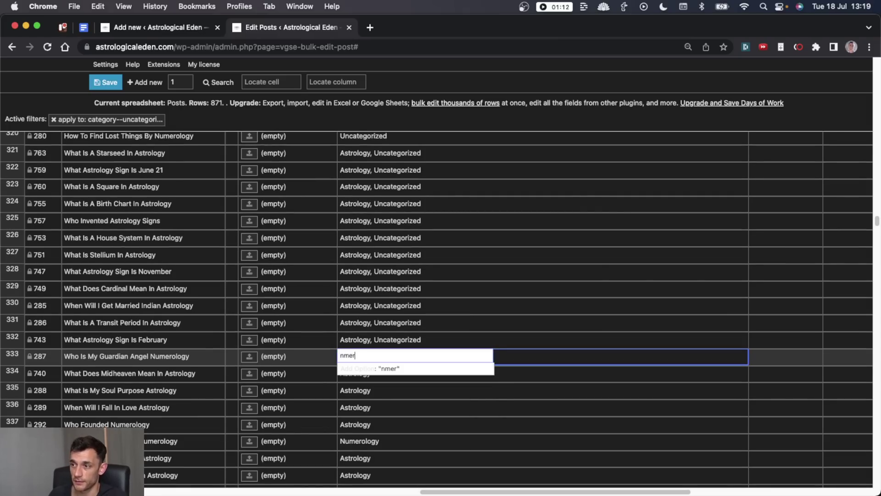
pyautogui.press('Return')
# Step: Paste the Astrology-only category into the Astrology posts from row 332 upward, including rows 312 to 316
pyautogui.click(441, 334)
pyautogui.scroll(5, 420, 302)
pyautogui.keyDown('shift'); pyautogui.click(403, 350); pyautogui.keyUp('shift')
pyautogui.press('super+v')
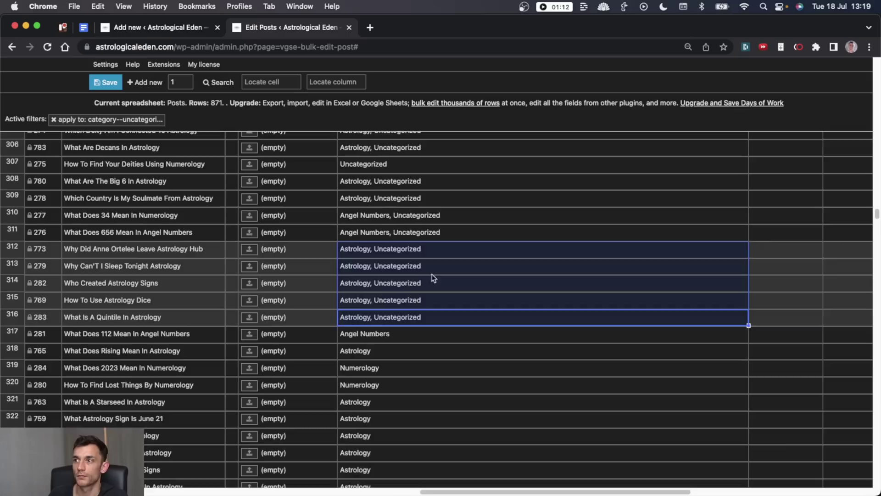
pyautogui.scroll(3, 433, 277)
pyautogui.write('Astrology')
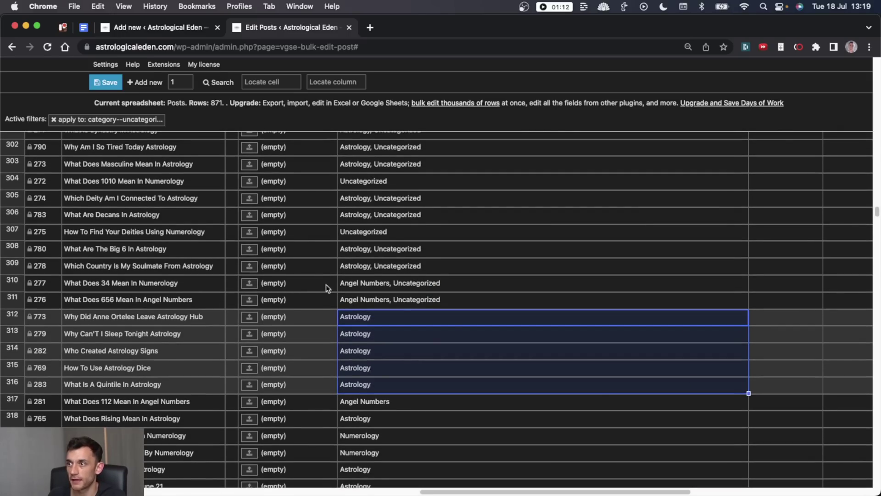
# Step: Remove Uncategorized from the Angel Numbers posts in rows 101 and 100
pyautogui.click(405, 299)
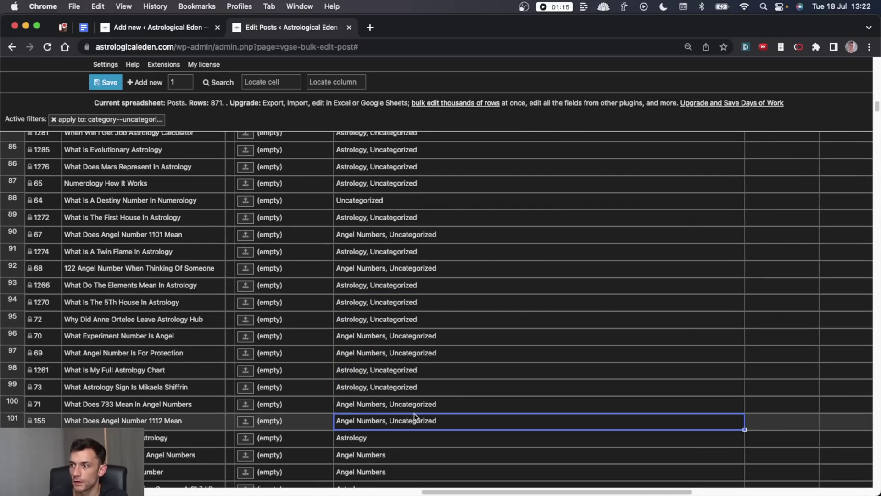
pyautogui.doubleClick(416, 420)
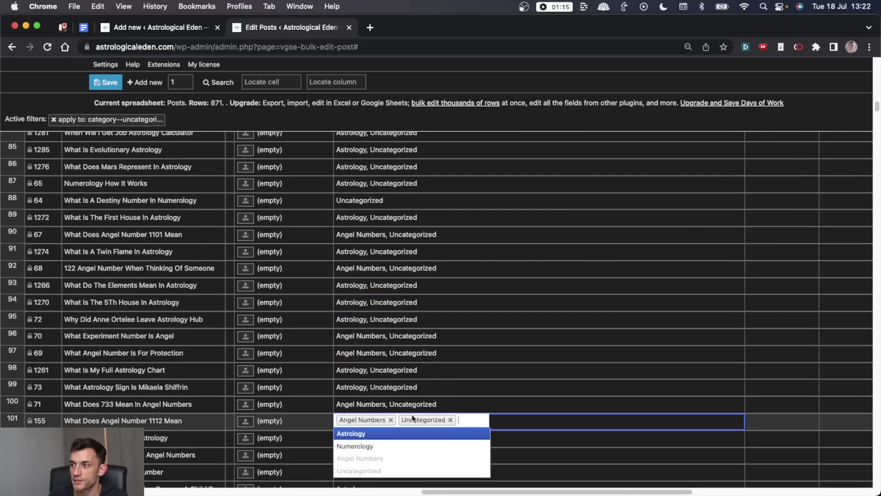
pyautogui.click(451, 420)
pyautogui.click(427, 409)
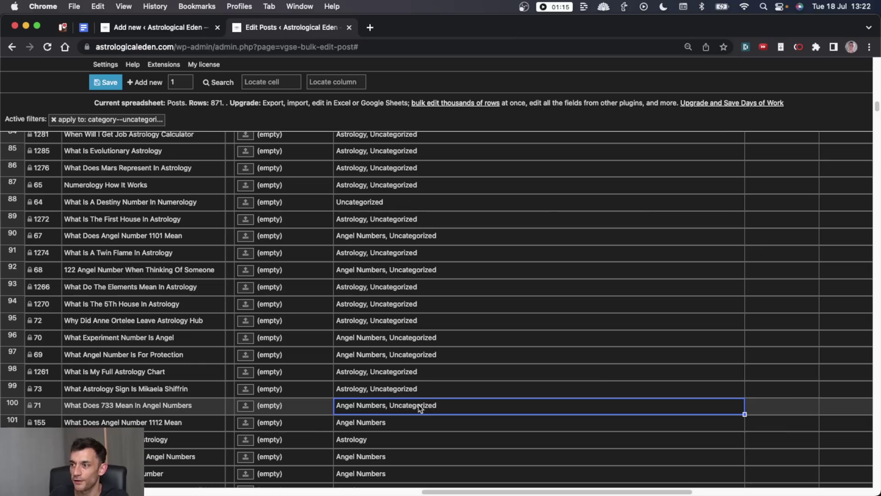
pyautogui.doubleClick(420, 409)
pyautogui.click(451, 405)
pyautogui.click(403, 389)
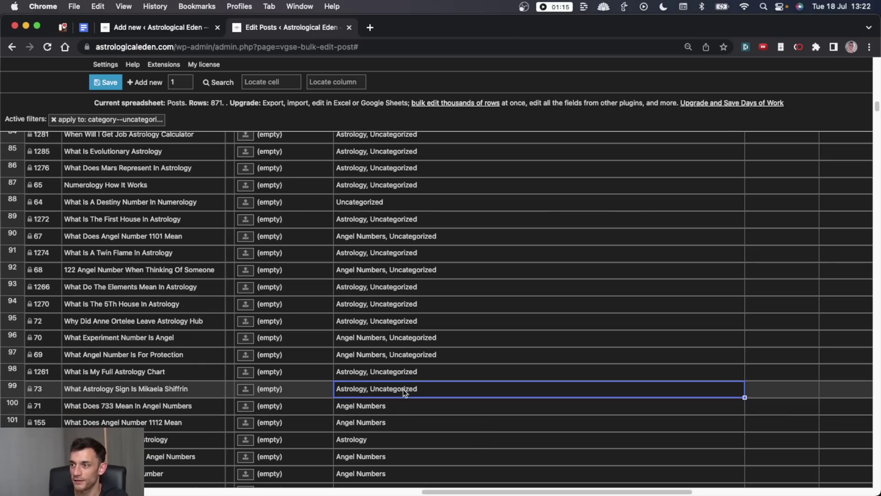
# Step: Remove Uncategorized from rows 99 up to 89, keeping each post's Astrology or Angel Numbers category
pyautogui.click(403, 372)
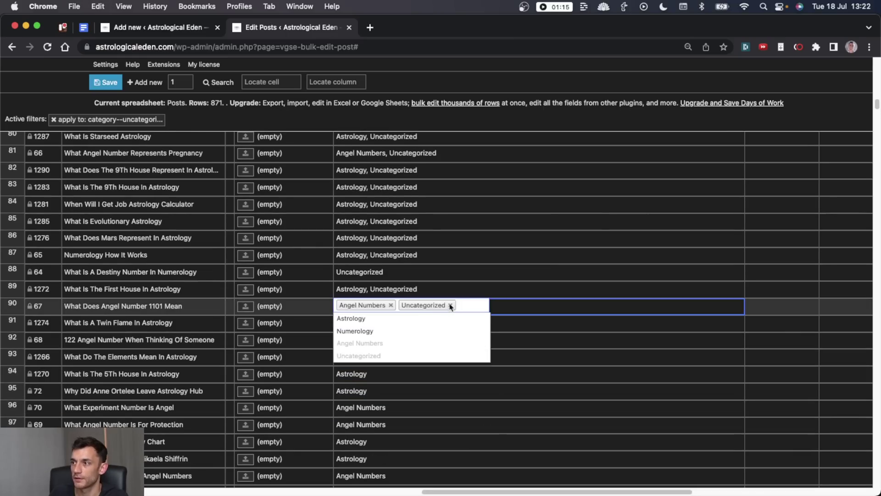
pyautogui.click(451, 306)
pyautogui.click(433, 289)
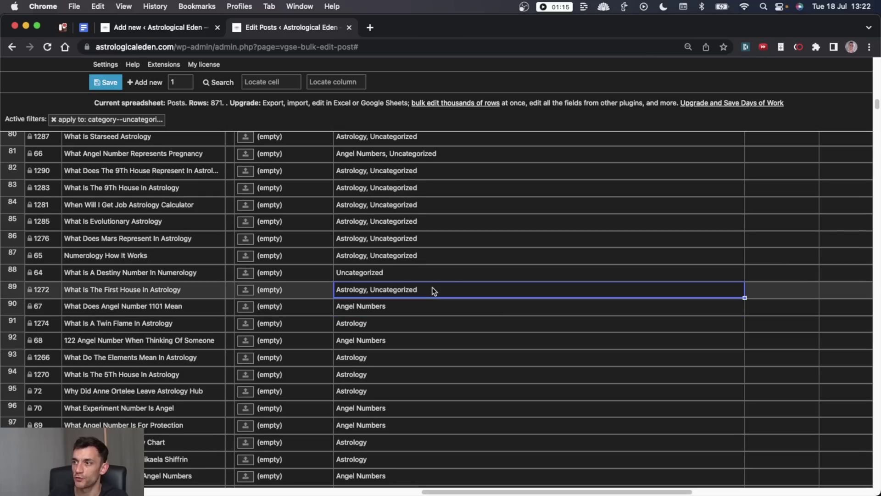
pyautogui.doubleClick(433, 289)
pyautogui.click(431, 289)
pyautogui.click(411, 280)
# Step: Open the categories of row 88, "What Is A Destiny Number In Numerology", for editing
pyautogui.scroll(3, 412, 287)
pyautogui.scroll(-1, 412, 290)
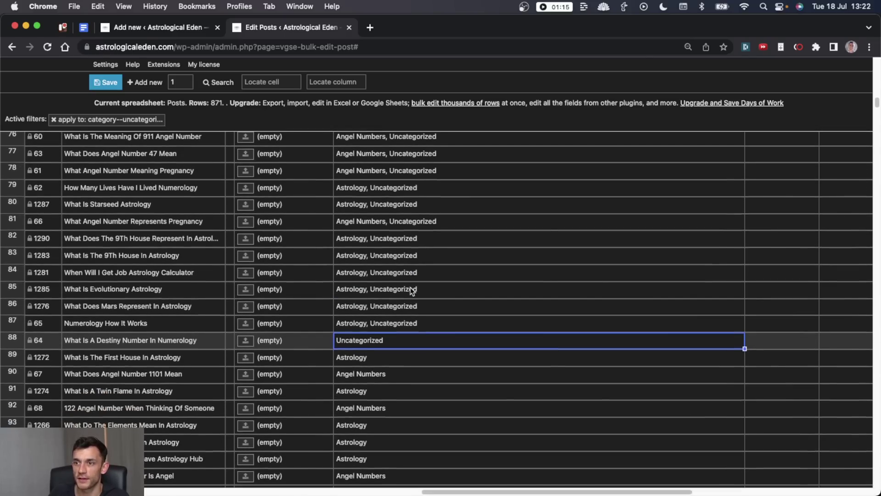
pyautogui.doubleClick(404, 341)
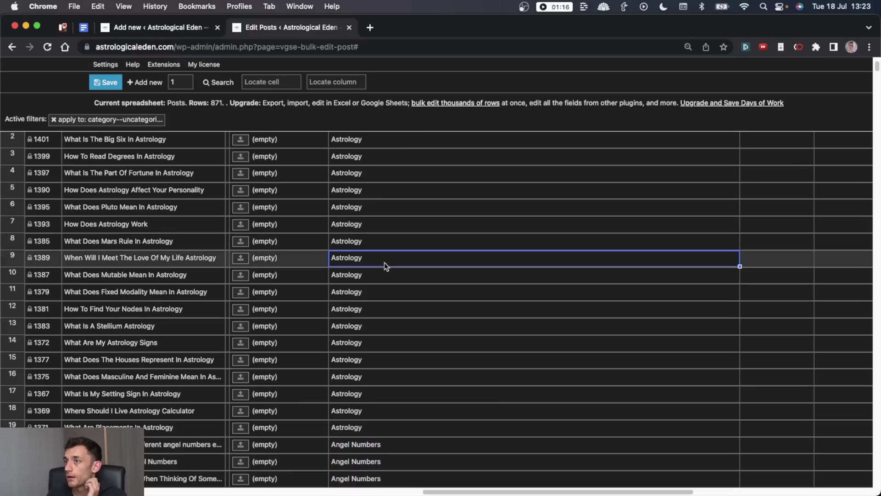
pyautogui.scroll(3, 384, 263)
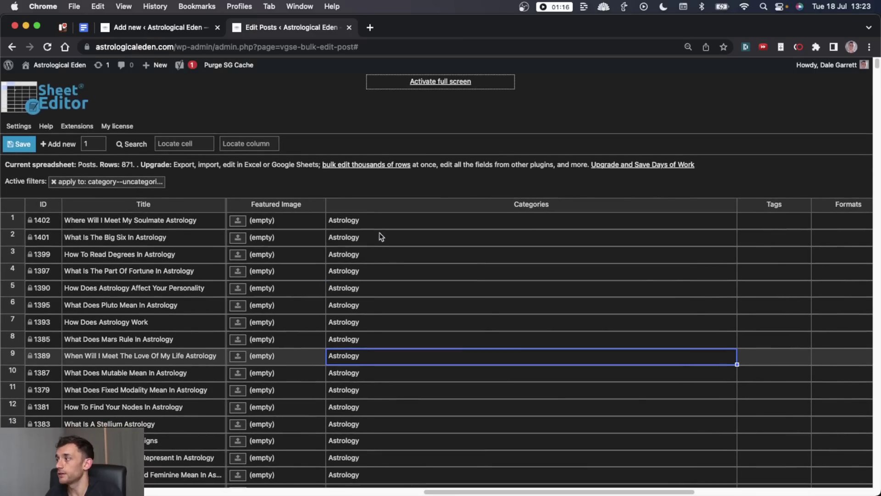
# Step: Review the Categories column from the first row down through the loaded posts for leftover Uncategorized entries
pyautogui.click(380, 232)
pyautogui.scroll(-20, 477, 365)
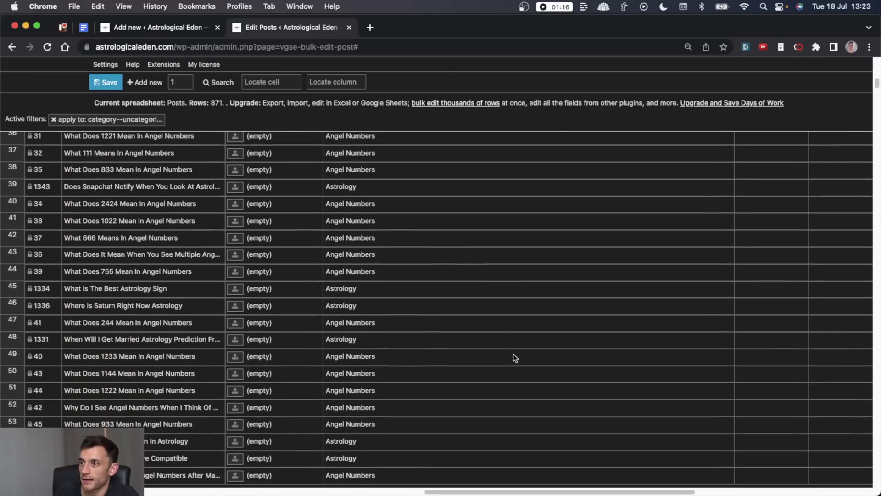
pyautogui.scroll(-20, 509, 367)
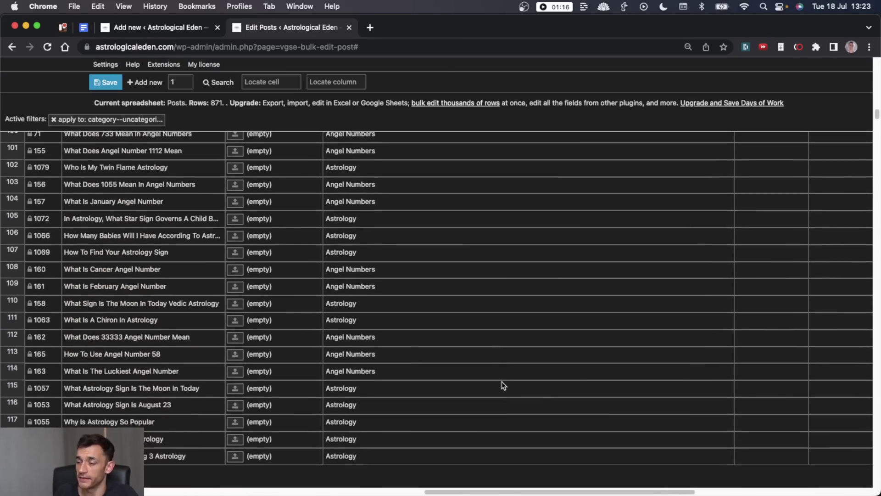
# Step: Remove Uncategorized from the Angel Numbers posts in rows 615 to 620
pyautogui.scroll(-20, 480, 394)
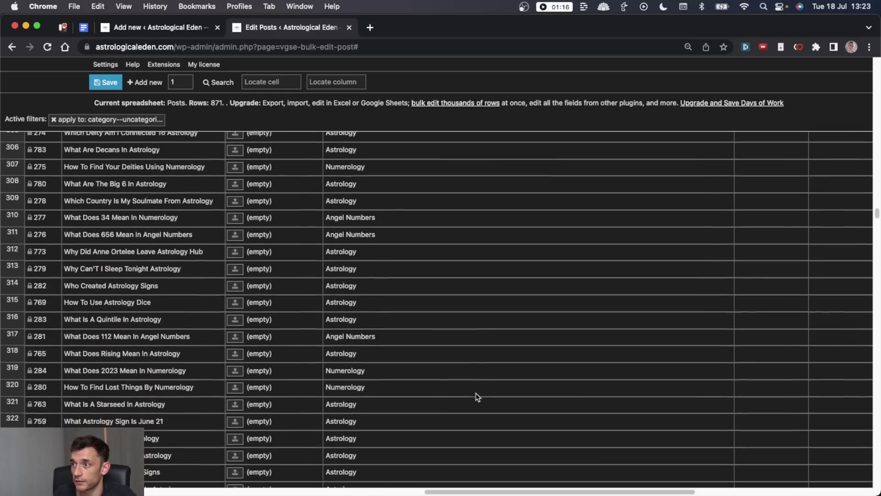
pyautogui.scroll(-20, 461, 385)
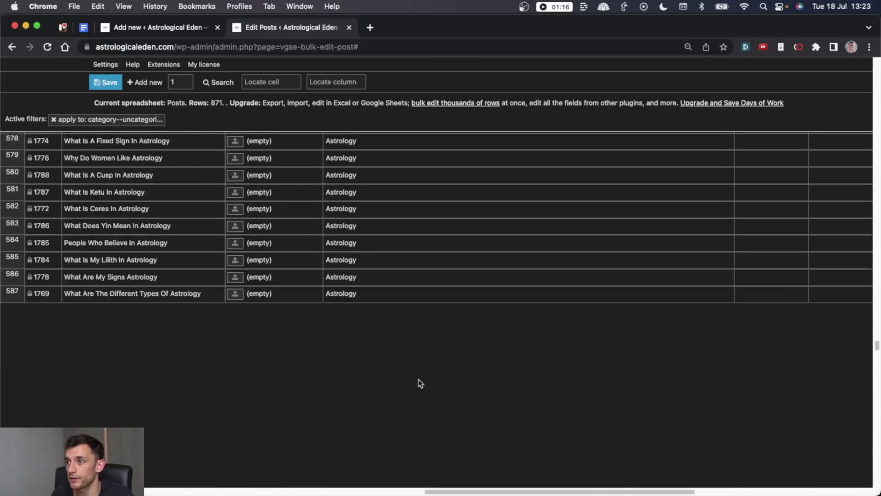
pyautogui.scroll(-5, 413, 380)
pyautogui.click(379, 321)
pyautogui.keyDown('shift'); pyautogui.click(418, 402); pyautogui.keyUp('shift')
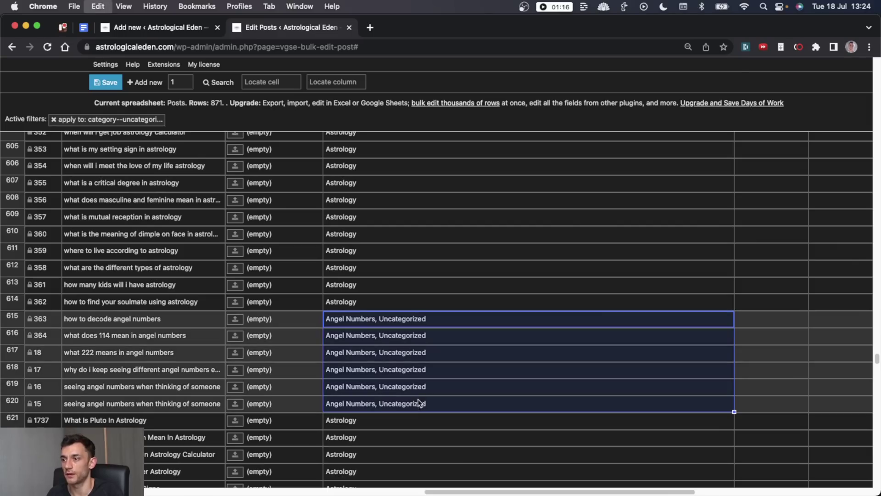
pyautogui.write('Angel Numbers')
# Step: Set the categories of rows 796 to 800 to Angel Numbers only
pyautogui.scroll(-5, 399, 351)
pyautogui.click(379, 356)
pyautogui.scroll(-20, 377, 355)
pyautogui.scroll(-20, 370, 355)
pyautogui.scroll(7, 359, 367)
pyautogui.scroll(-1, 399, 349)
pyautogui.click(403, 345)
pyautogui.keyDown('shift'); pyautogui.click(389, 413); pyautogui.keyUp('shift')
pyautogui.write('Angel Numbers')
# Step: Remove Uncategorized from the Angel Numbers posts in rows 804 to 806 and in row 808
pyautogui.scroll(-3, 435, 387)
pyautogui.click(385, 329)
pyautogui.keyDown('shift'); pyautogui.click(389, 362); pyautogui.keyUp('shift')
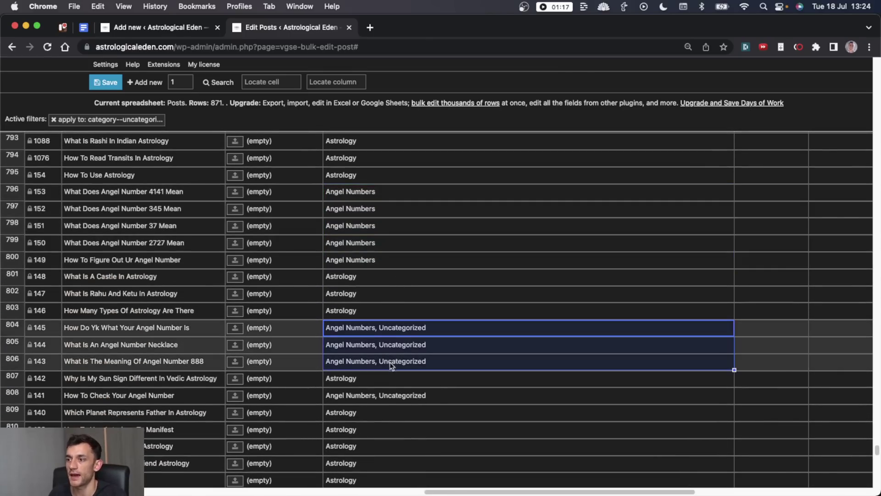
pyautogui.press('super+v')
pyautogui.click(380, 395)
pyautogui.press('super+v')
# Step: Set three more Angel Numbers posts below row 808 to Angel Numbers only, without Uncategorized
pyautogui.scroll(-5, 460, 342)
pyautogui.scroll(-2, 418, 335)
pyautogui.click(406, 318)
pyautogui.press('super+v')
pyautogui.click(394, 387)
pyautogui.press('super+v')
pyautogui.click(374, 471)
pyautogui.press('super+v')
# Step: Remove Uncategorized from the remaining Angel Numbers posts in rows 864, 868, 869 and 871
pyautogui.scroll(-15, 412, 374)
pyautogui.click(399, 361)
pyautogui.write('Angel Numbers')
pyautogui.click(395, 427)
pyautogui.write('Angel Numbers')
pyautogui.click(391, 446)
pyautogui.press('super+v')
pyautogui.scroll(-3, 400, 438)
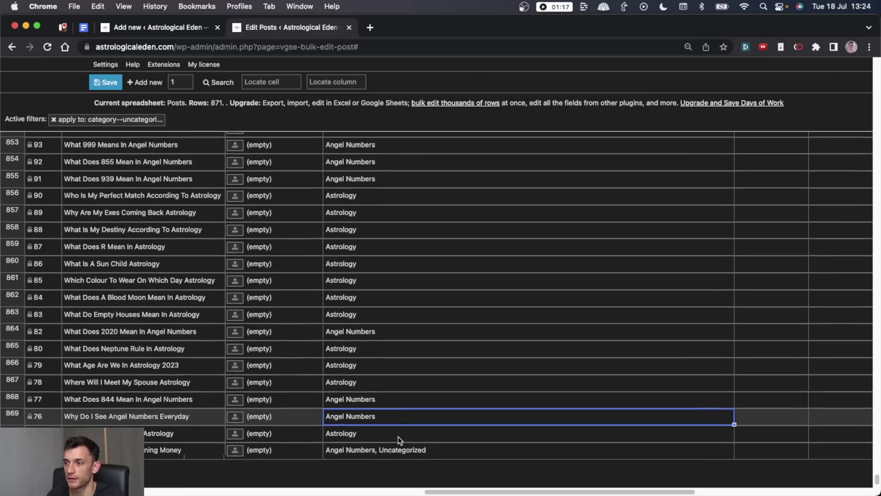
pyautogui.click(389, 383)
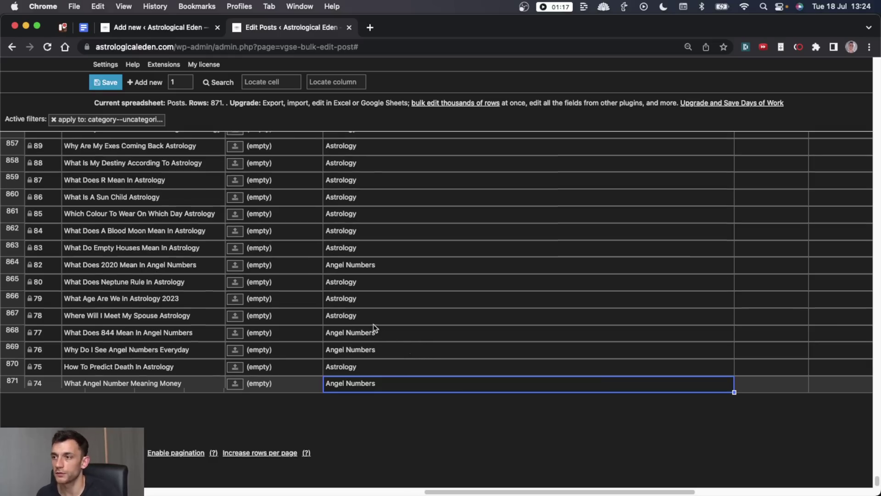
# Step: Review the Categories column from the last row back up to the first for leftover Uncategorized entries
pyautogui.scroll(20, 384, 333)
pyautogui.scroll(15, 404, 322)
pyautogui.scroll(20, 420, 324)
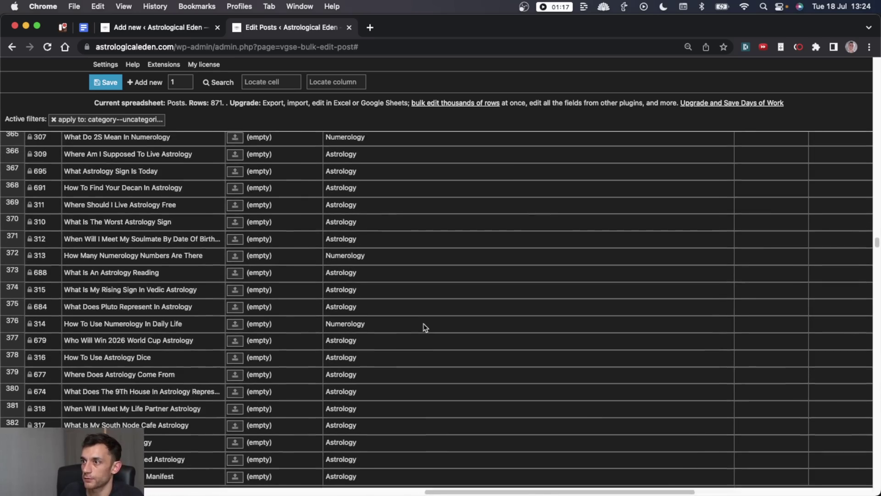
pyautogui.scroll(-15, 420, 326)
pyautogui.scroll(20, 413, 329)
pyautogui.scroll(15, 387, 294)
# Step: Clear the spreadsheet search's category filters and try to search for posts in Uncategorized only
pyautogui.click(125, 144)
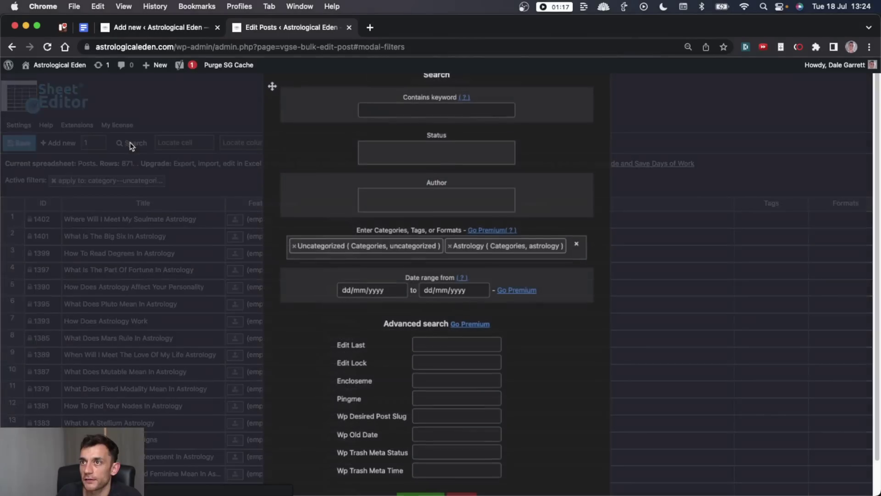
pyautogui.click(575, 244)
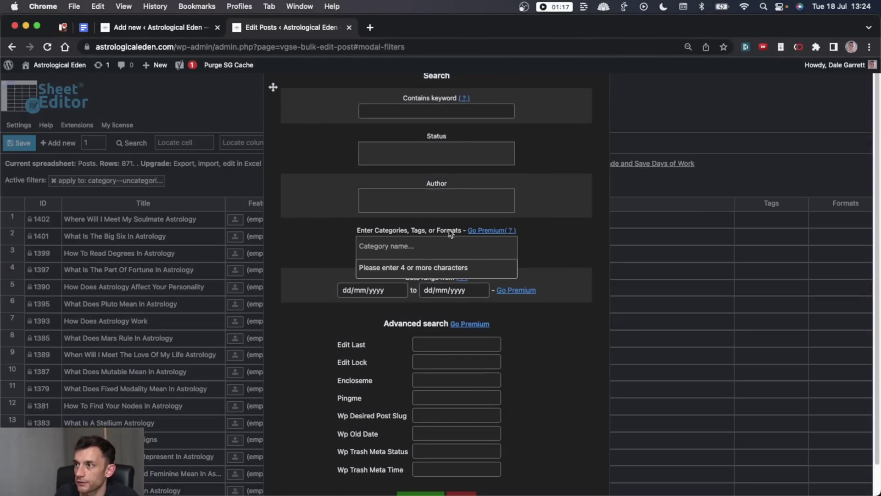
pyautogui.click(426, 244)
pyautogui.click(435, 248)
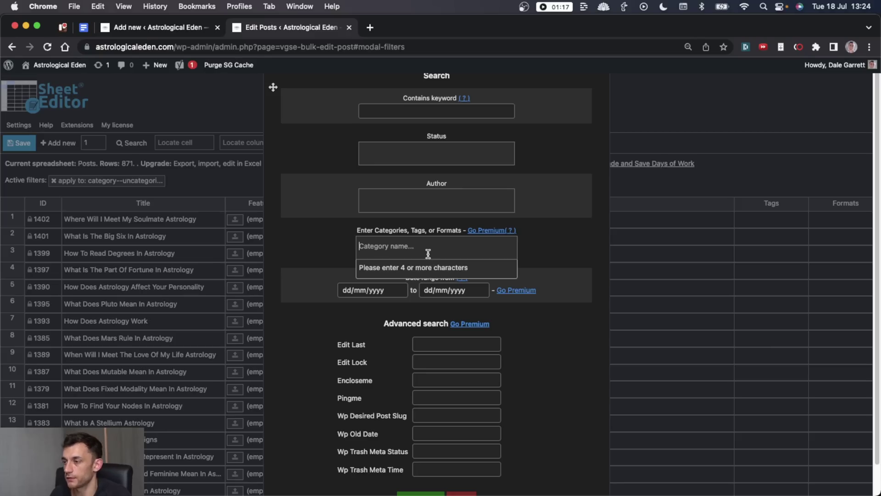
pyautogui.write('unca')
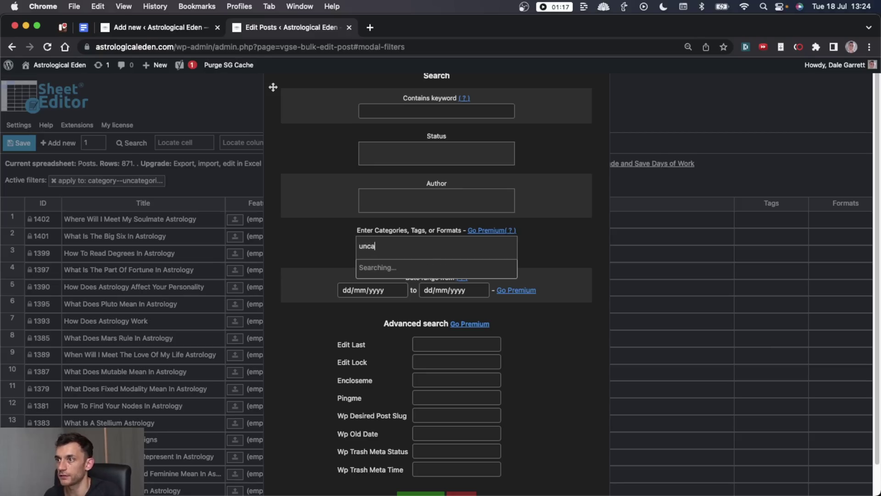
pyautogui.click(400, 270)
pyautogui.scroll(-2, 492, 310)
pyautogui.click(415, 472)
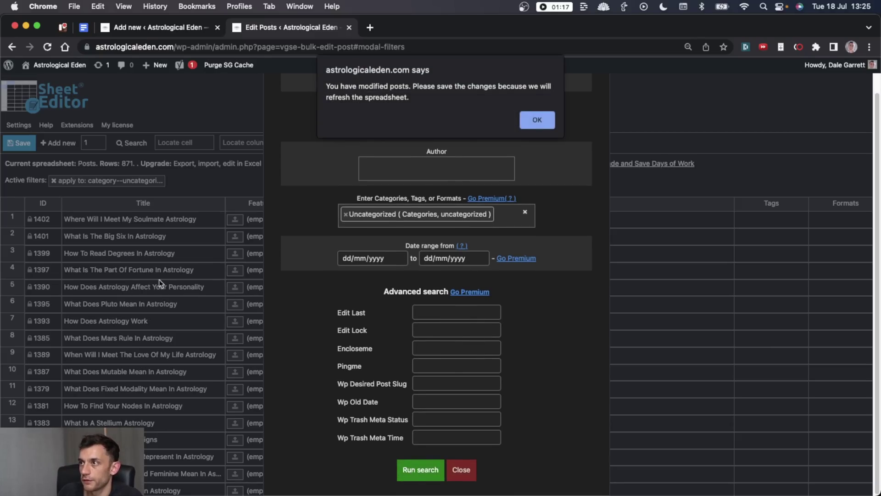
pyautogui.click(535, 120)
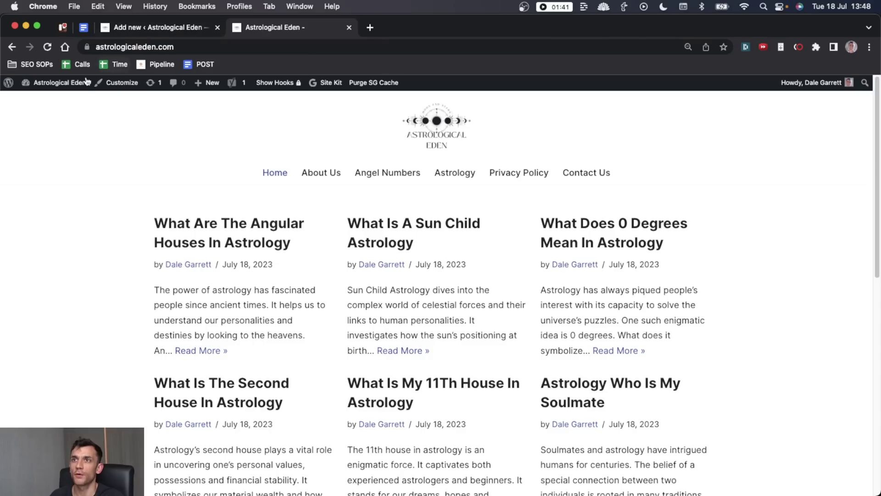
# Step: Open the WordPress dashboard from the site's home page and go to the list of all posts
pyautogui.click(64, 83)
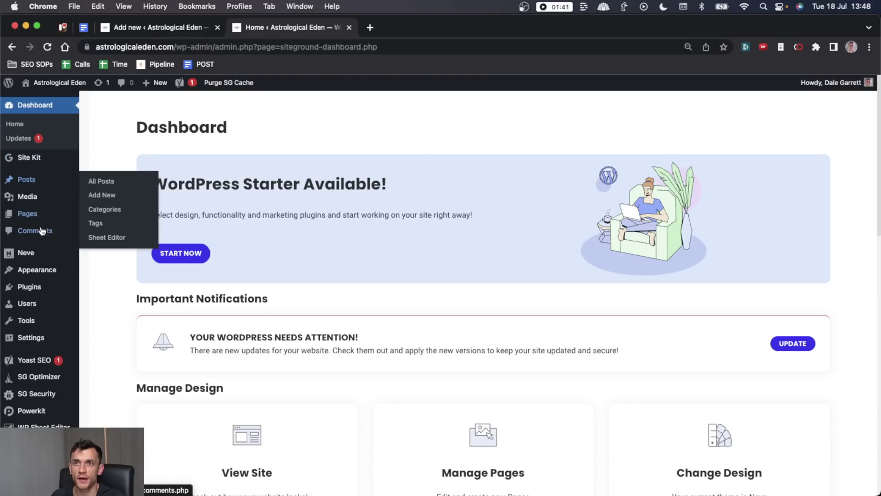
pyautogui.moveTo(37, 181)
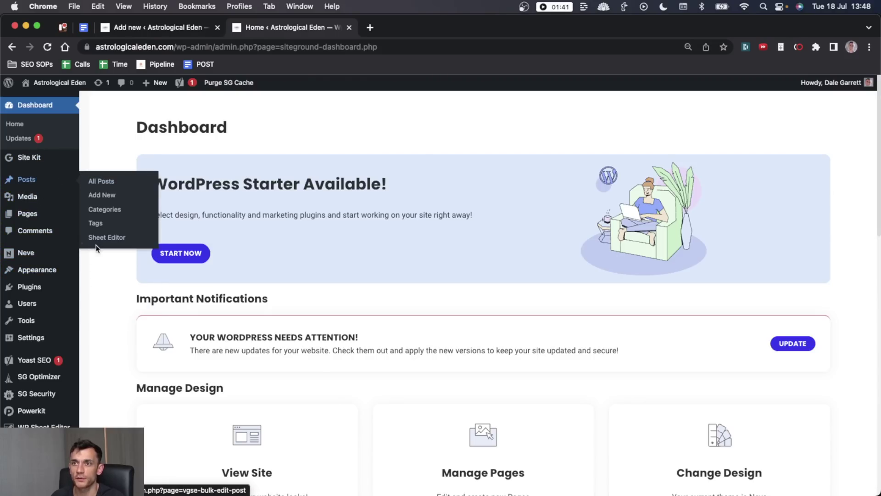
pyautogui.click(105, 214)
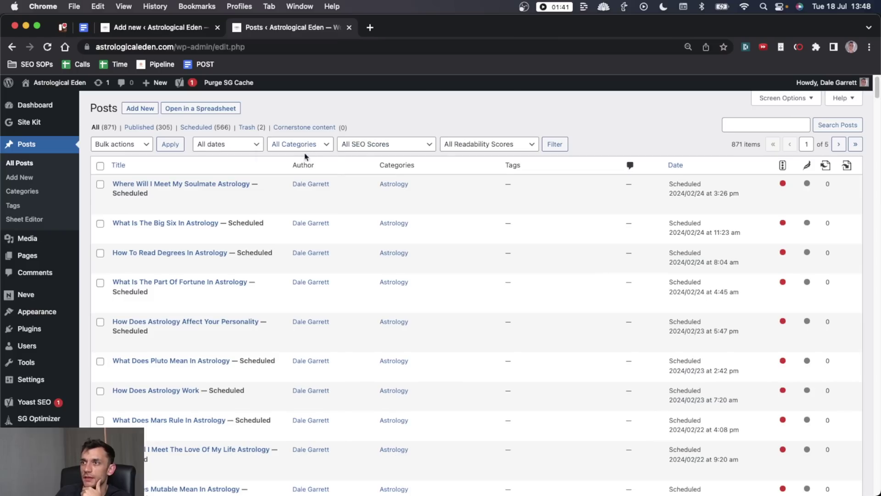
# Step: Filter the posts by Uncategorized and quick-edit "What Is Chaldean Numerology" to belong to Numerology instead
pyautogui.click(305, 150)
pyautogui.click(299, 190)
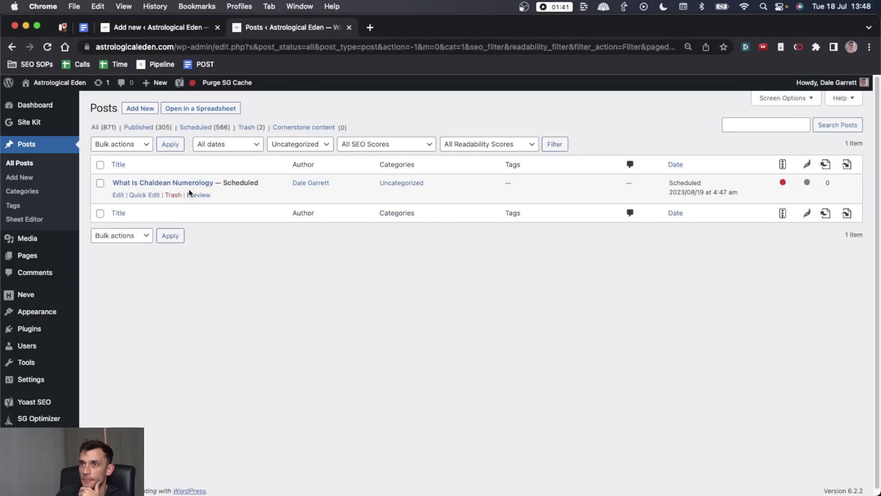
pyautogui.click(146, 195)
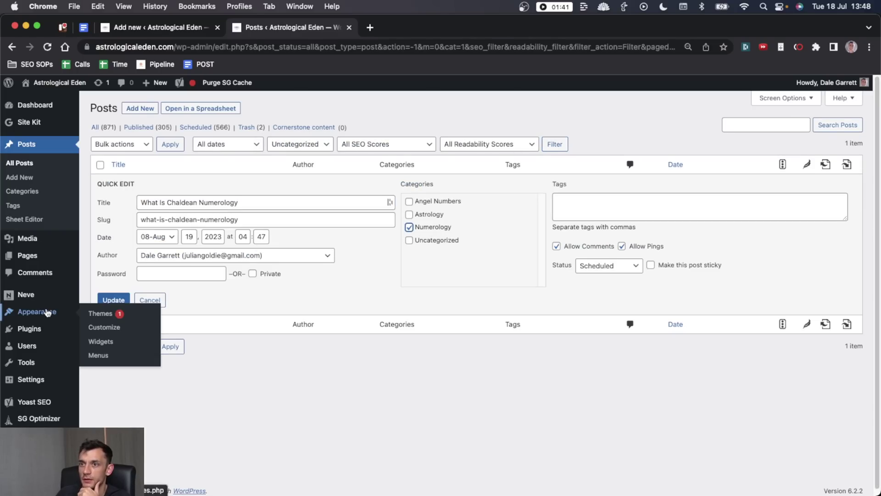
pyautogui.click(114, 299)
# Step: Reset the post list to all categories and check the category assigned to each post
pyautogui.click(300, 144)
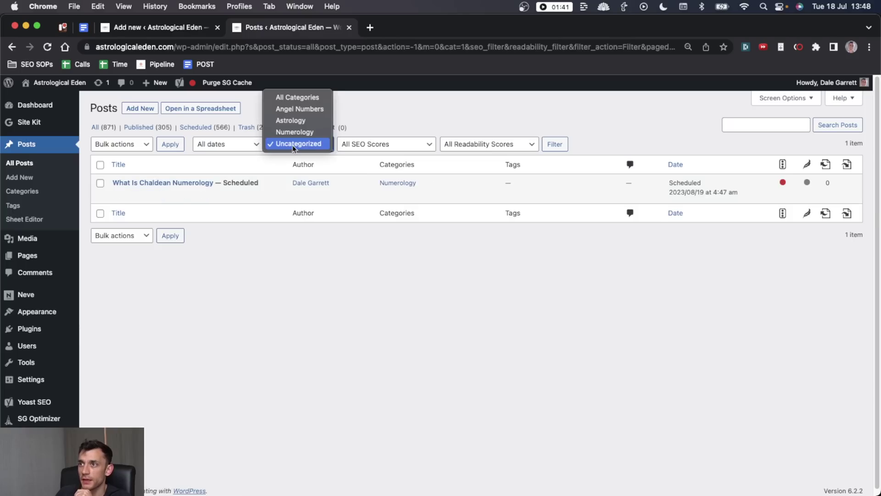
pyautogui.click(292, 97)
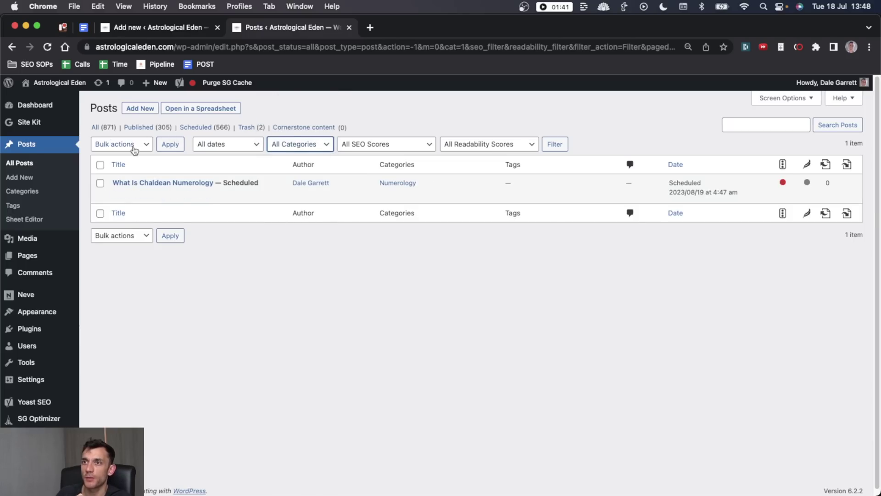
pyautogui.click(172, 145)
pyautogui.scroll(-20, 248, 177)
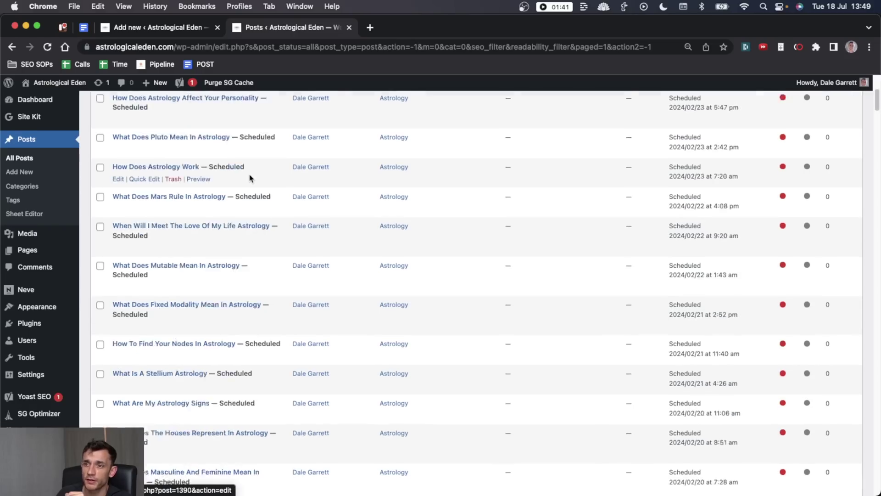
pyautogui.scroll(-20, 248, 184)
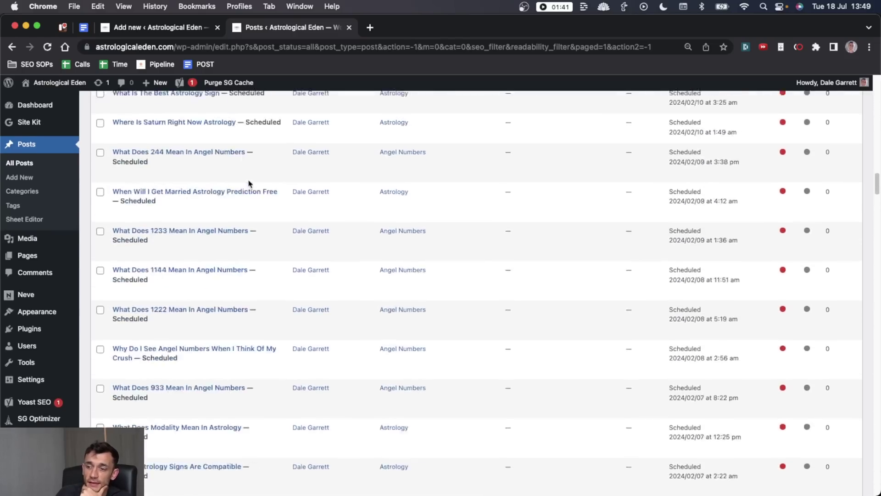
pyautogui.scroll(20, 250, 181)
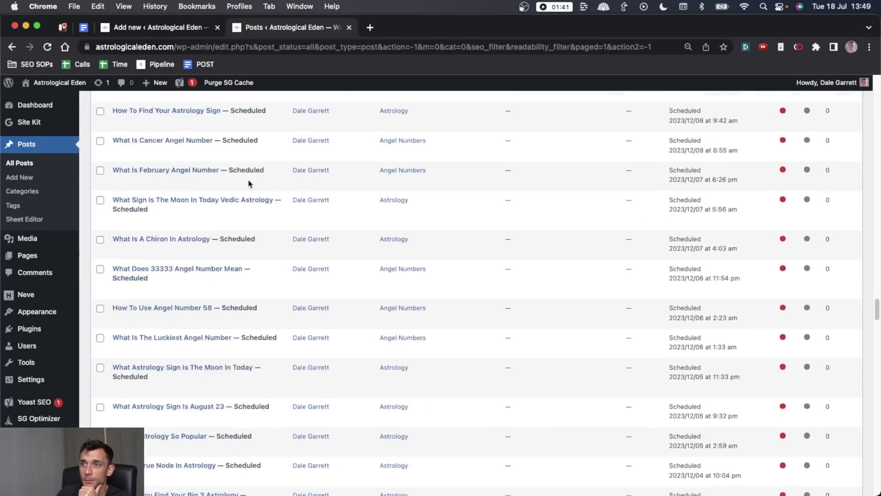
# Step: View the live site's Angel Numbers and Astrology category archives to check the posts sorted into them
pyautogui.press('super+t')
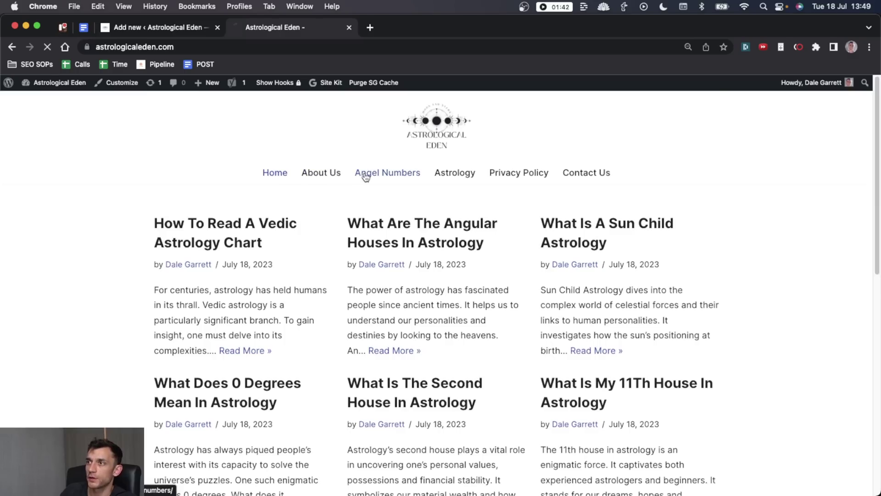
pyautogui.click(366, 174)
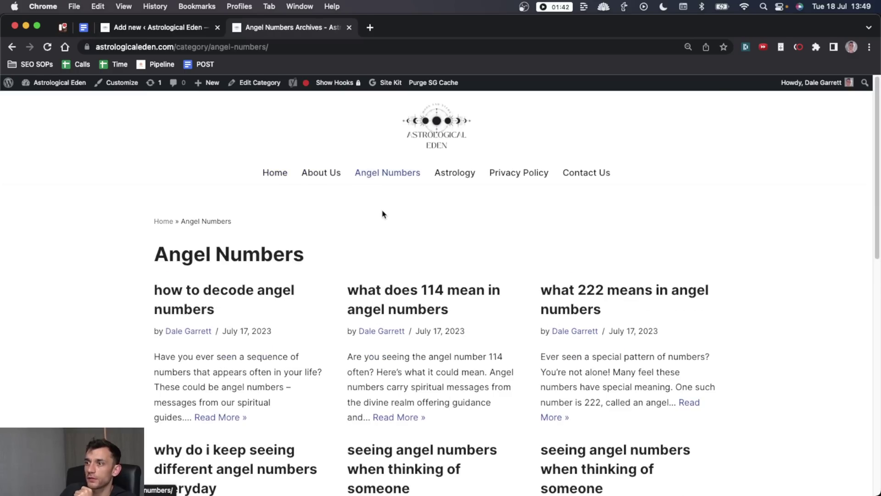
pyautogui.scroll(-15, 383, 213)
pyautogui.scroll(15, 383, 211)
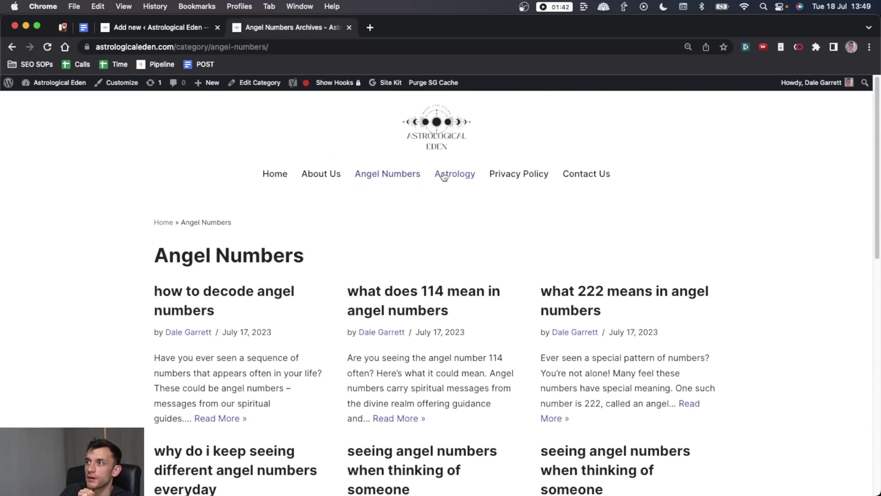
pyautogui.click(444, 176)
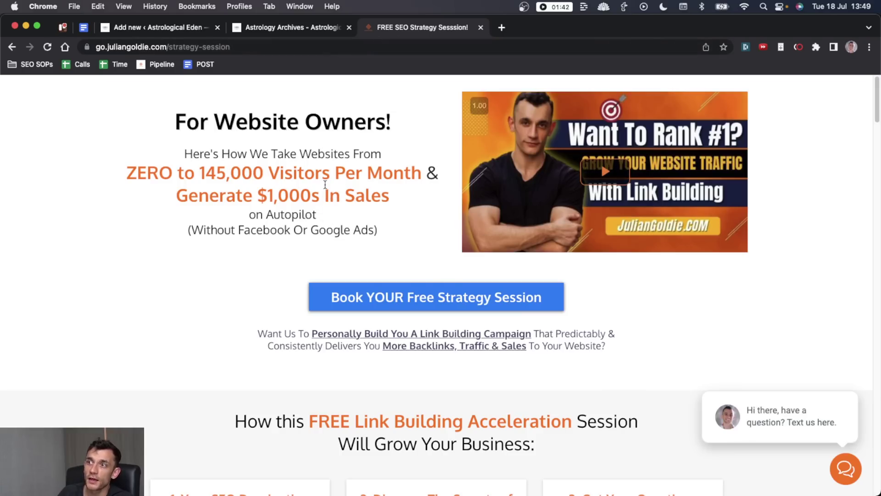
# Step: Look through the free SEO strategy session landing page, from its headline offer down to the booking sections
pyautogui.moveTo(143, 107); pyautogui.dragTo(436, 234)
pyautogui.click(436, 234)
pyautogui.scroll(-20, 437, 234)
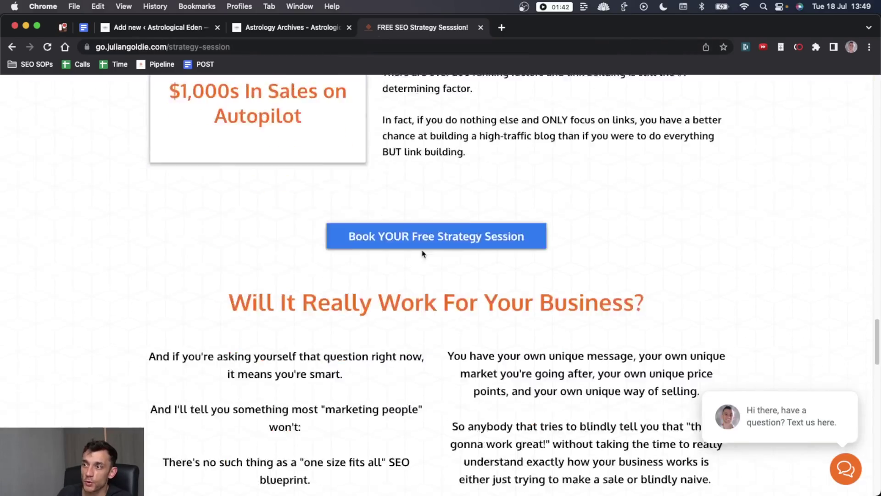
pyautogui.scroll(15, 435, 252)
pyautogui.scroll(15, 434, 252)
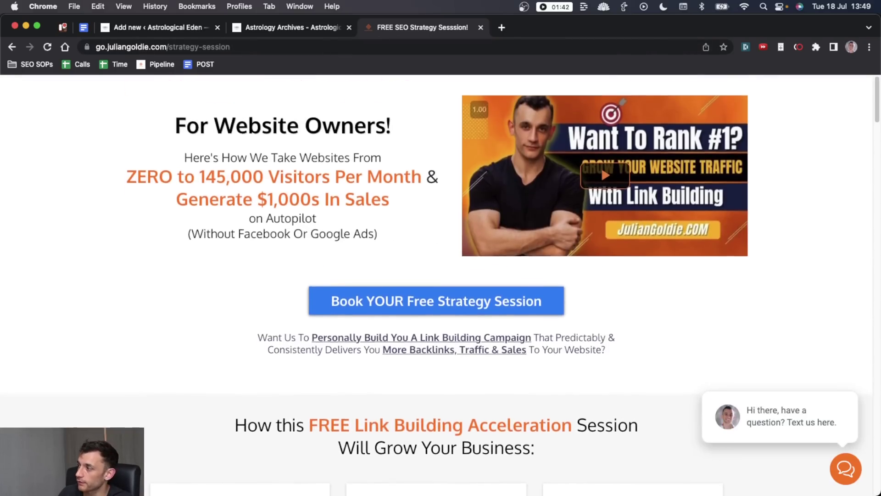